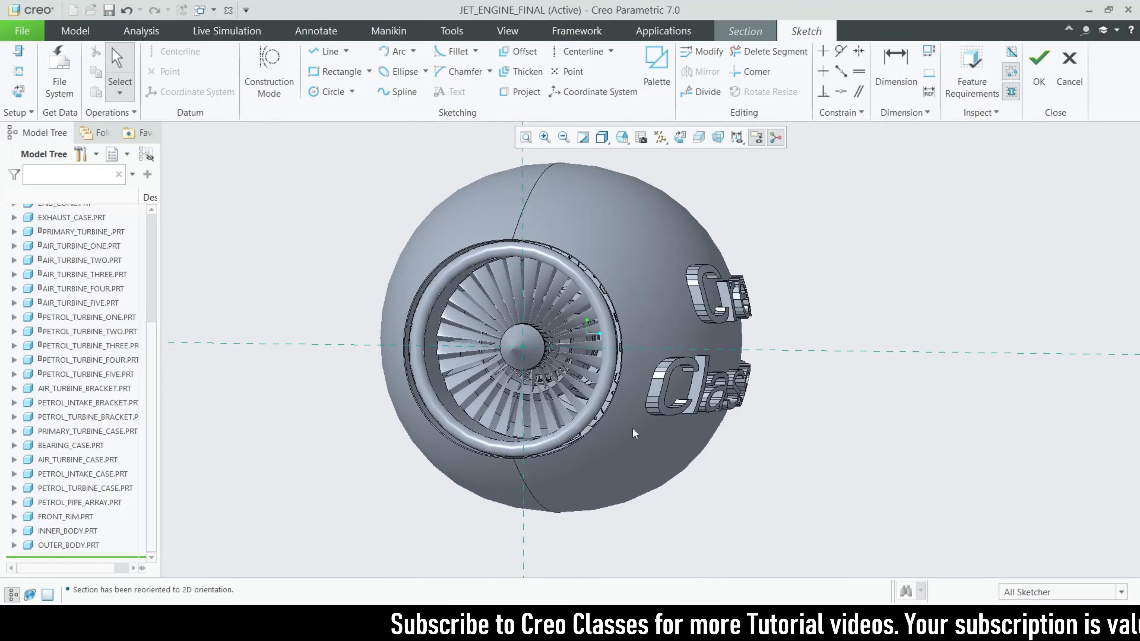
left_click(621, 137)
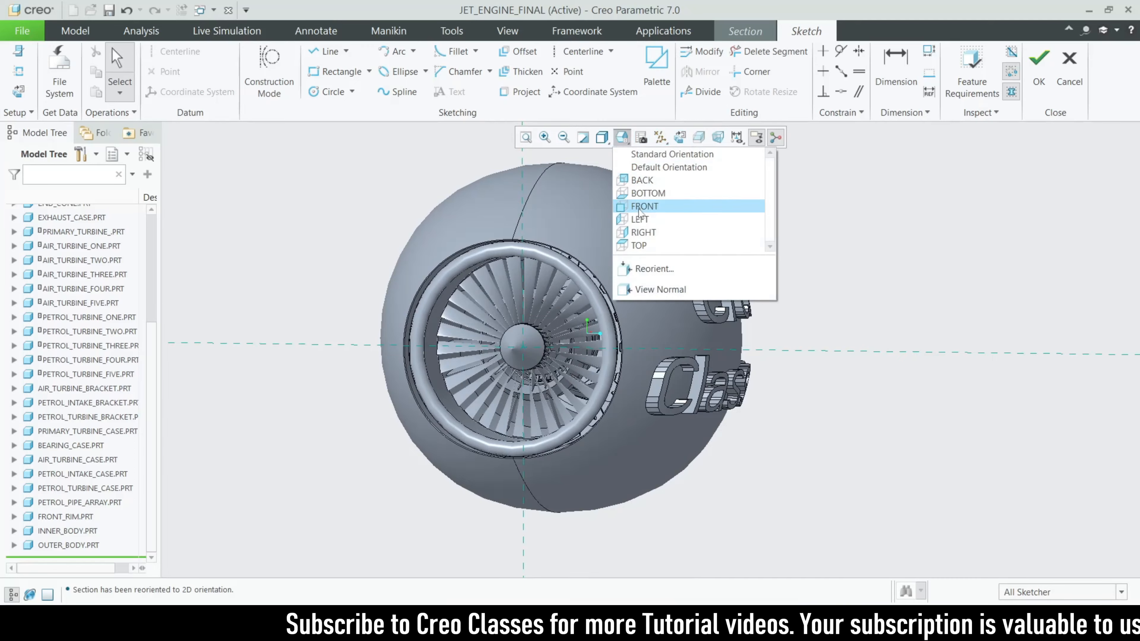
left_click(652, 218)
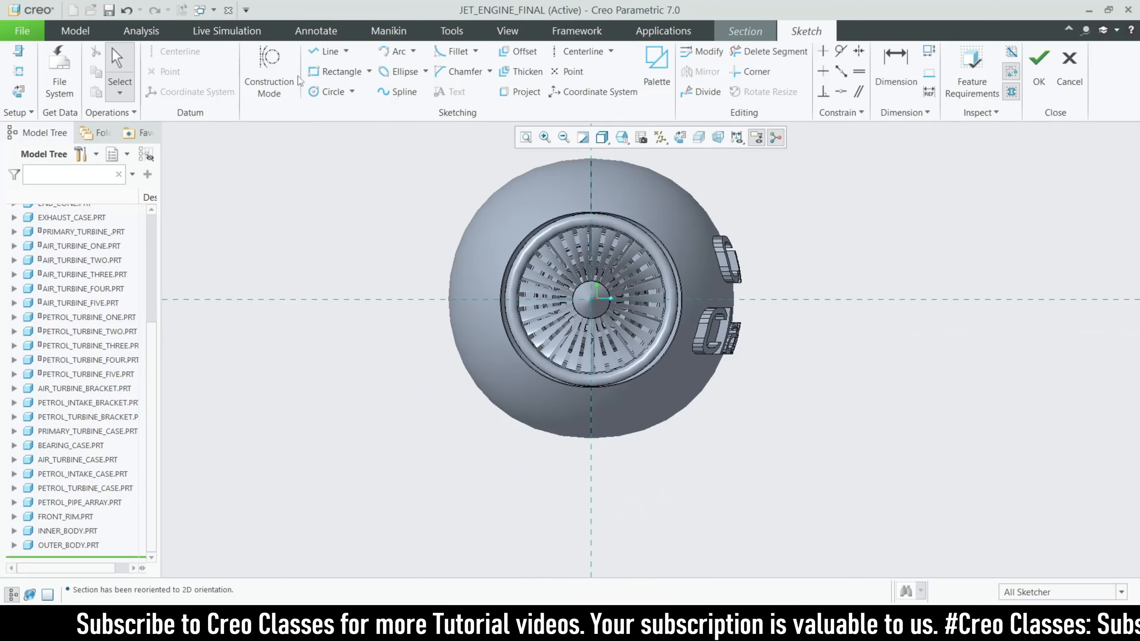
left_click(329, 51)
scroll(494, 273, "up", 3)
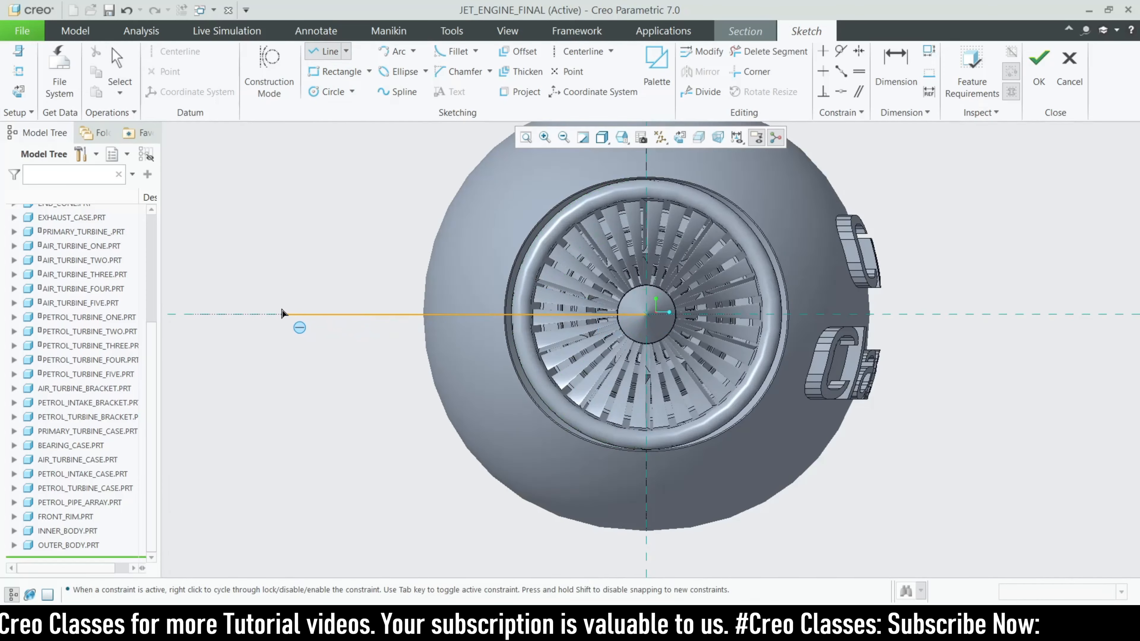
left_click(272, 312)
scroll(316, 289, "down", 3)
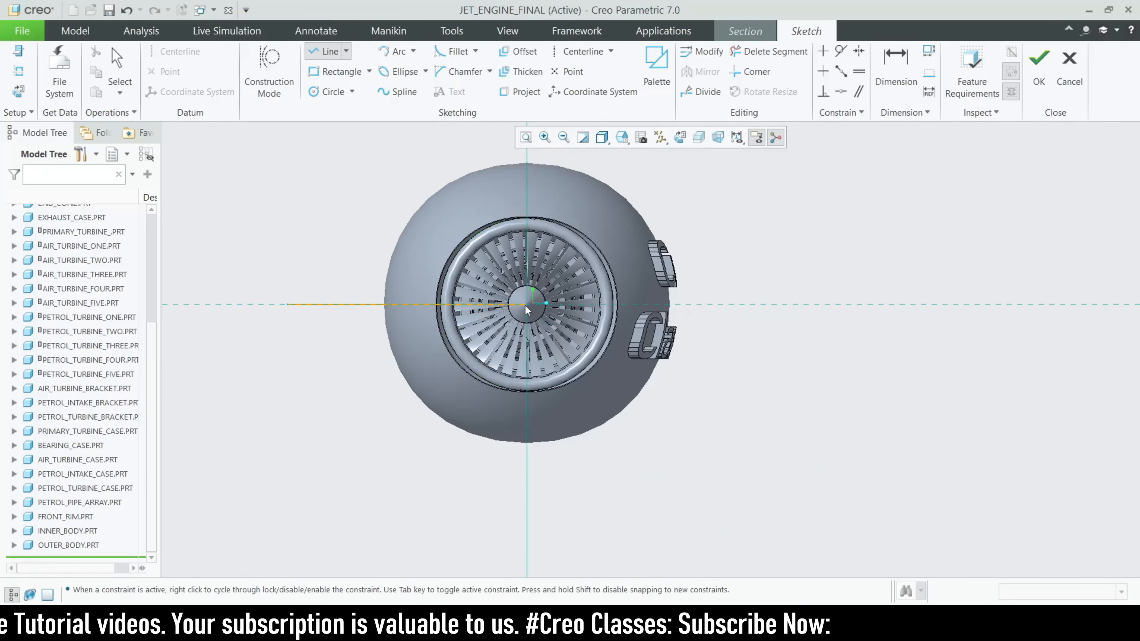
middle_click(568, 426)
left_click(894, 75)
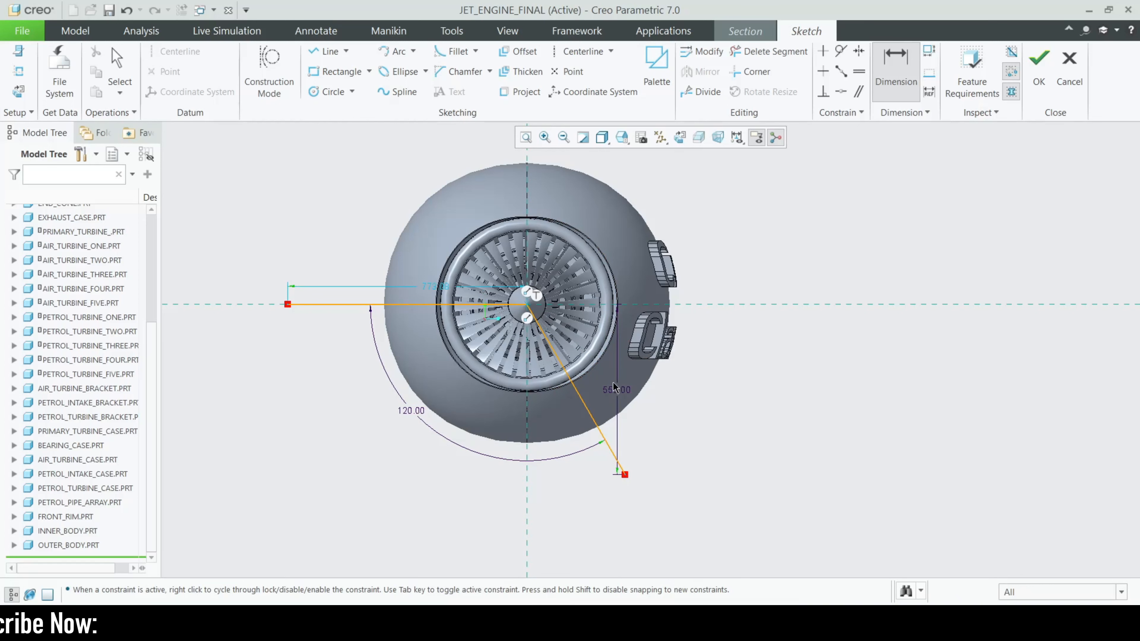
left_click(1037, 72)
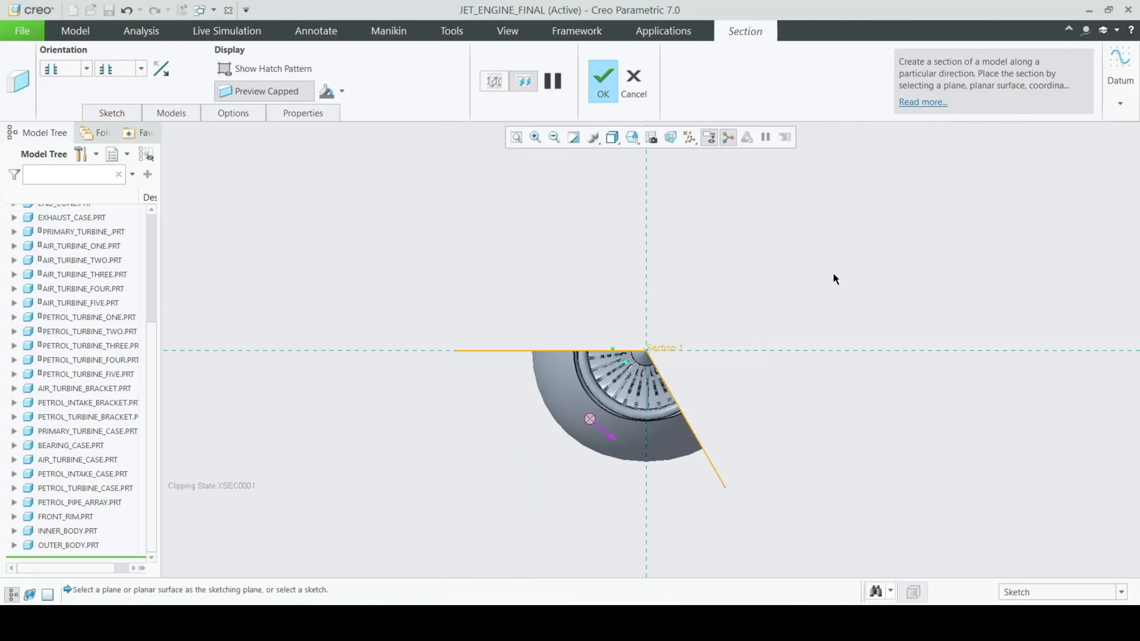
middle_click_drag(766, 350, 641, 350)
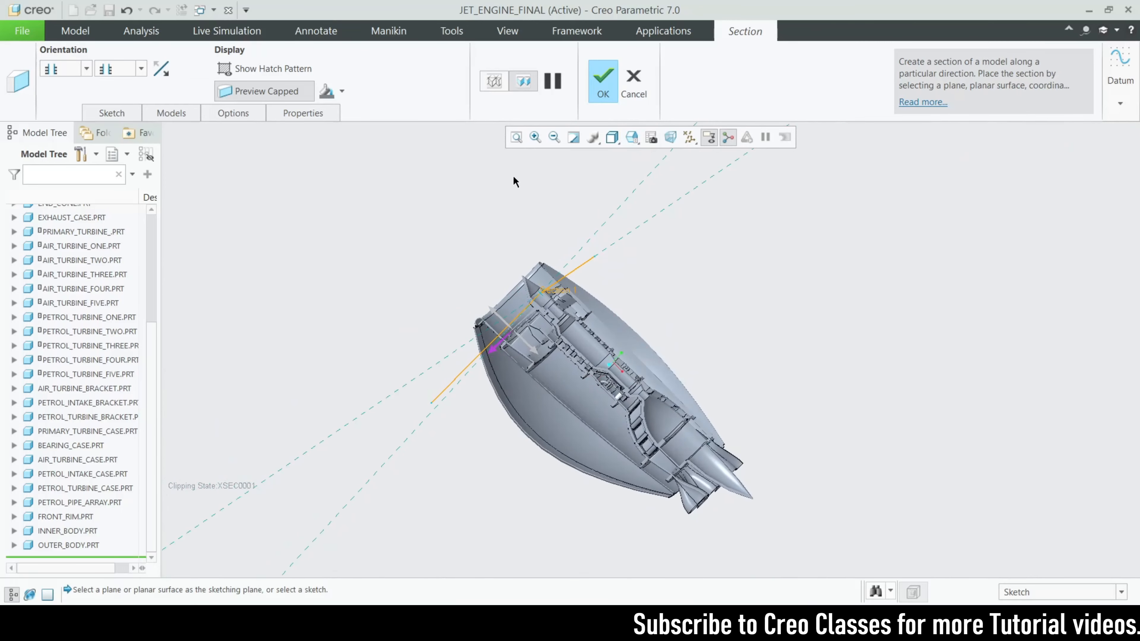
left_click(633, 89)
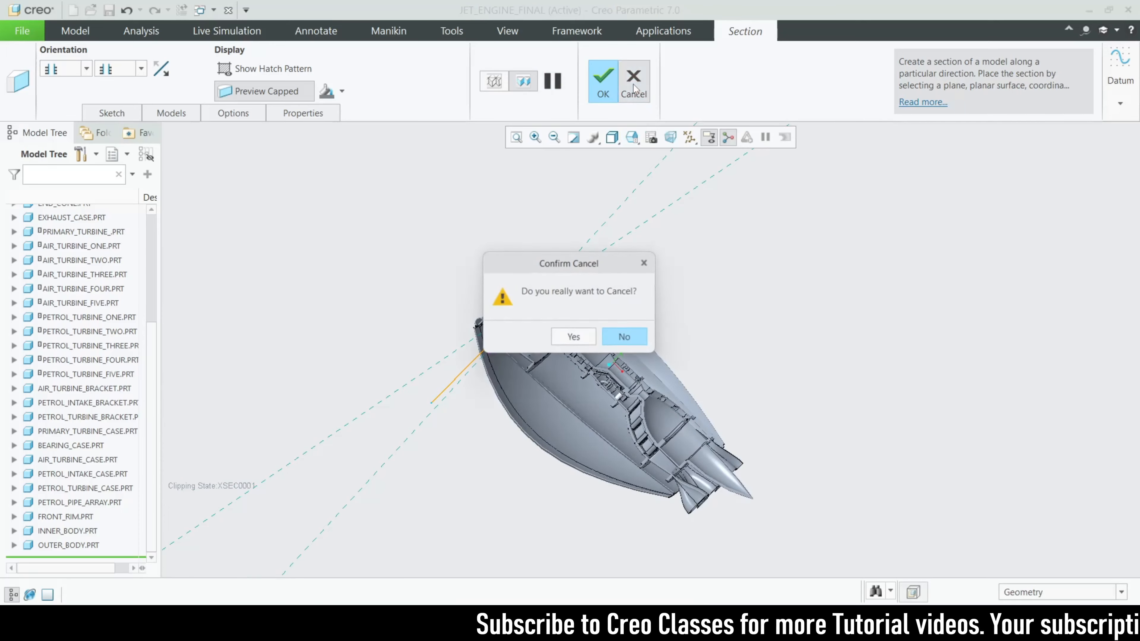
left_click(575, 339)
Step: Start a new offset section with all datum features displayed, and sketch it on the datum plane at the engine's intake
middle_click_drag(431, 292, 462, 353)
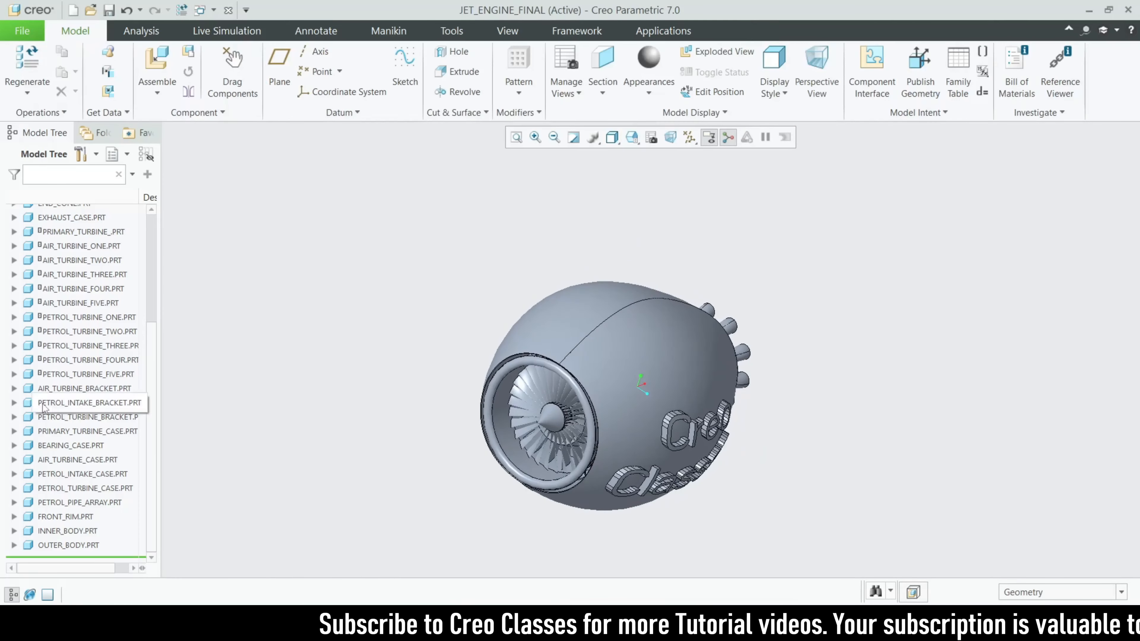
left_click(602, 90)
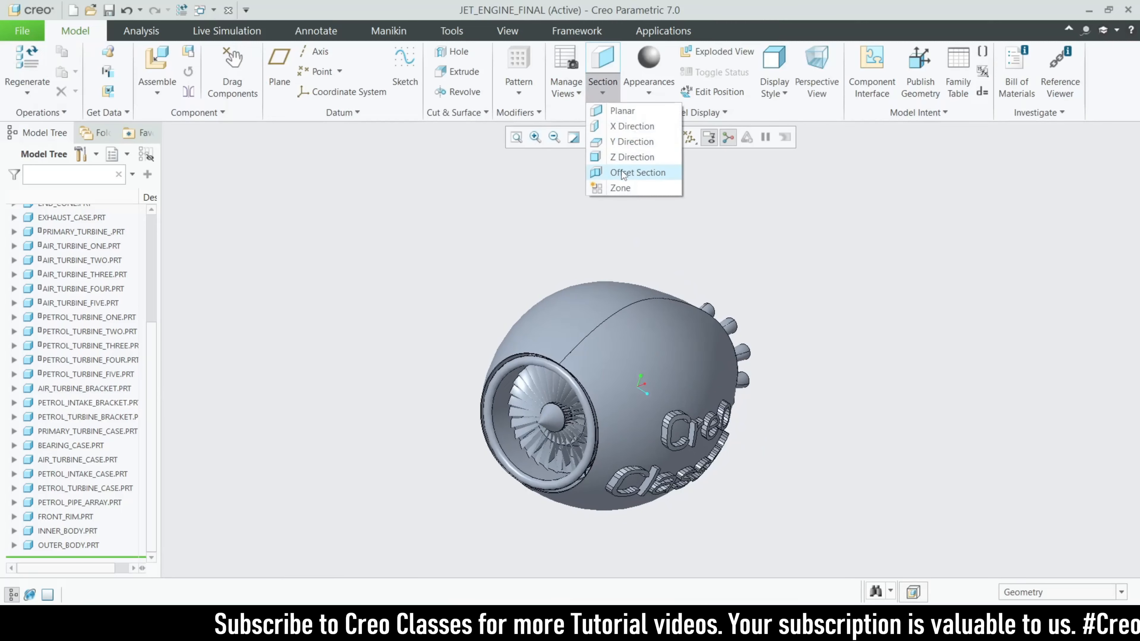
left_click(611, 171)
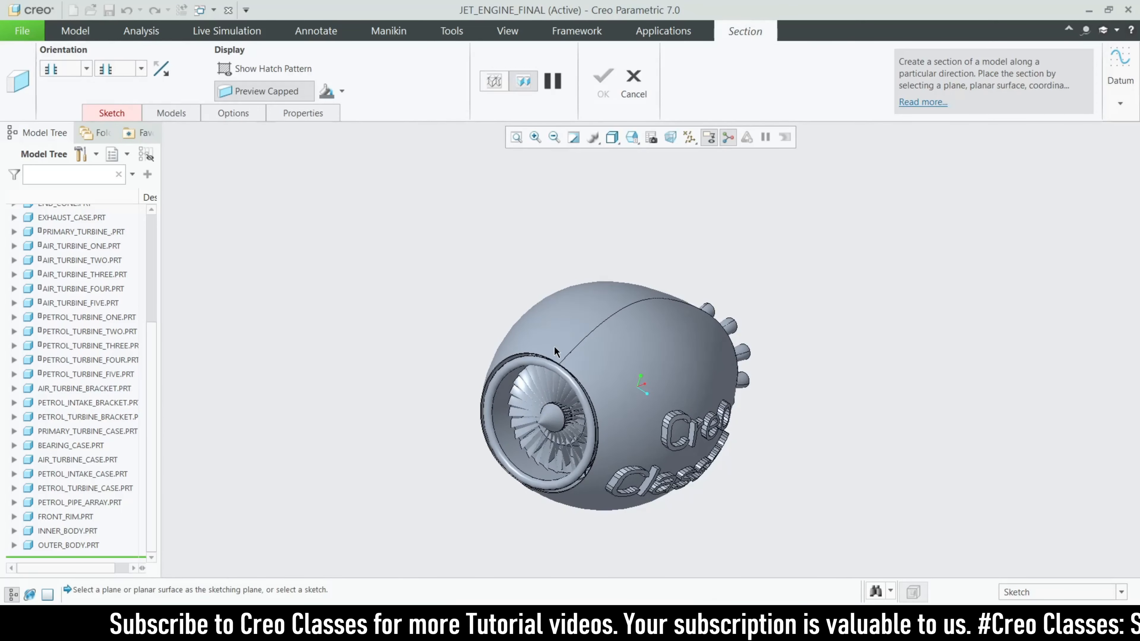
scroll(555, 351, "up", 3)
left_click(689, 138)
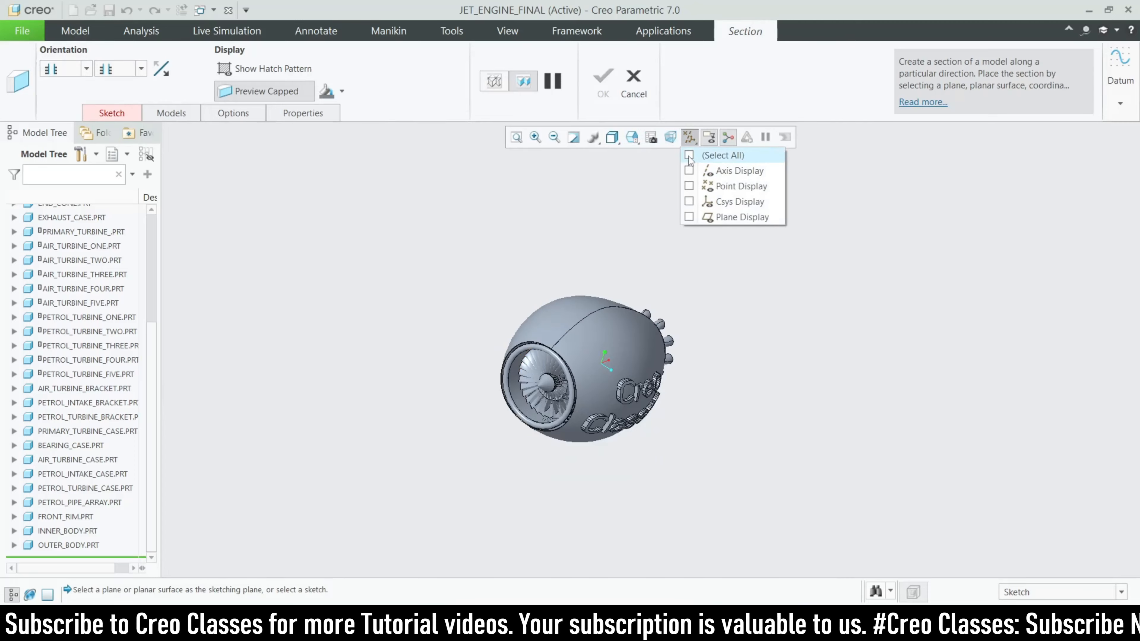
left_click(690, 157)
scroll(454, 265, "down", 3)
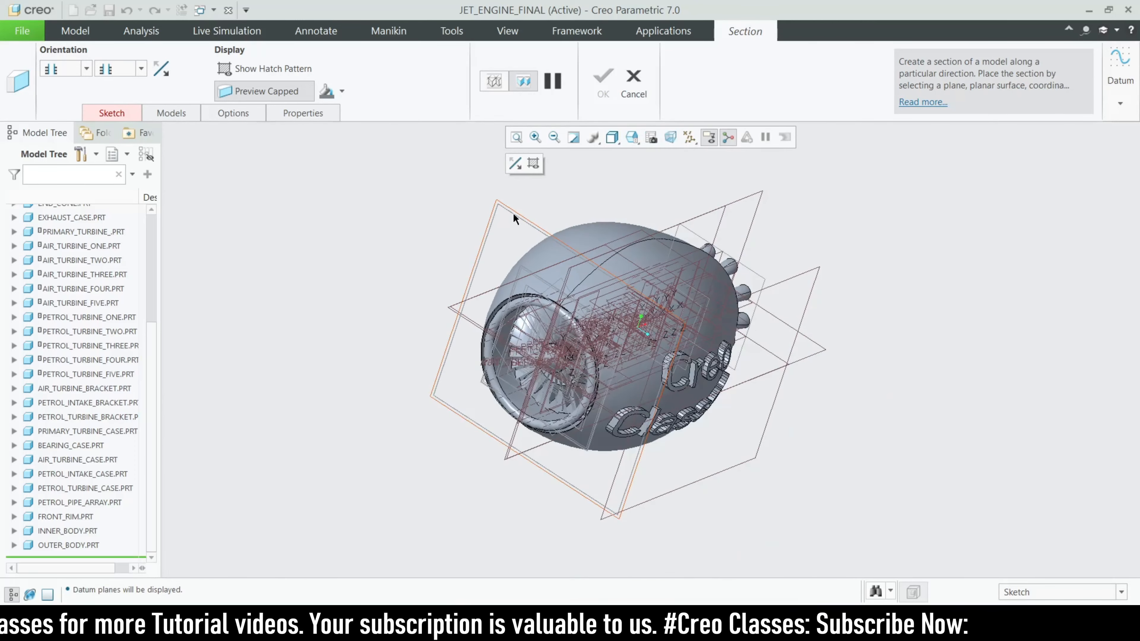
left_click(513, 212)
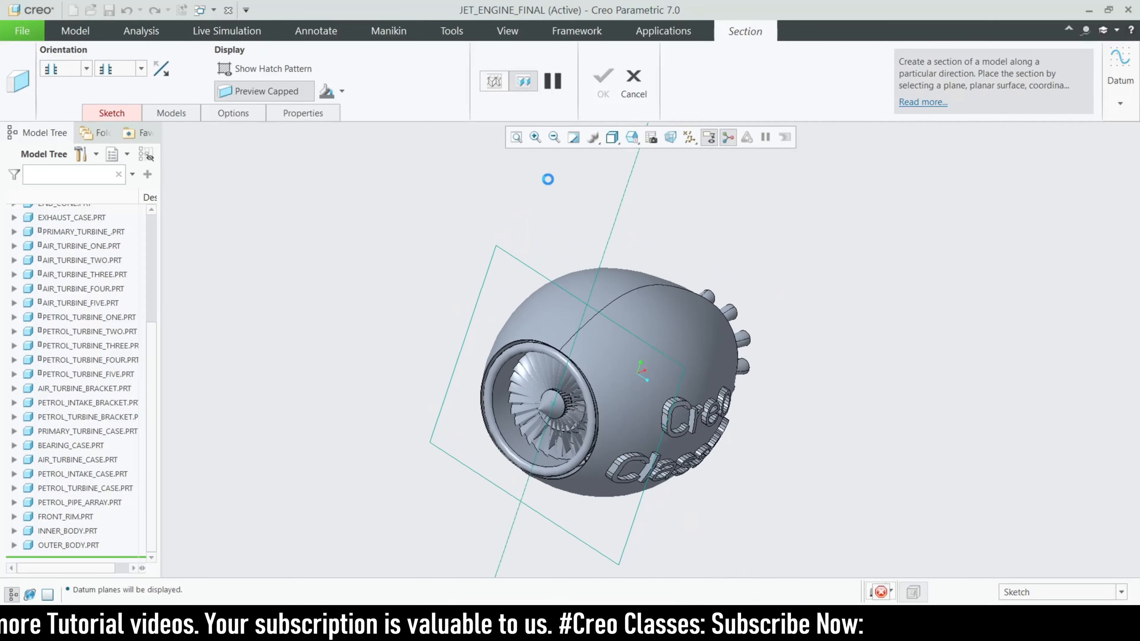
left_click(678, 141)
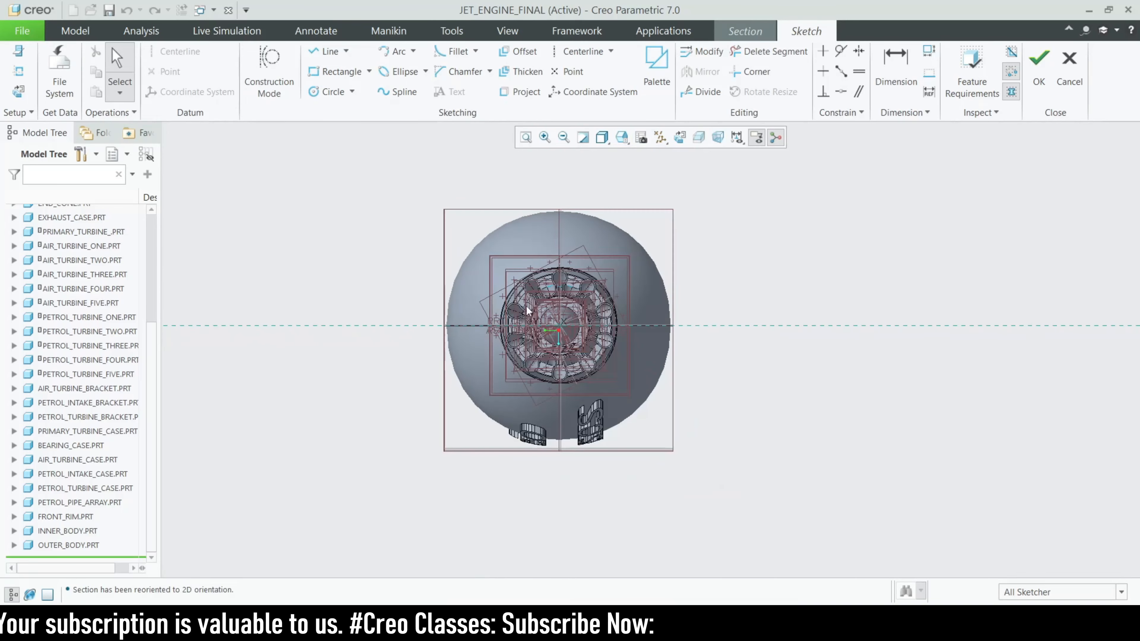
Step: Sketch two lines meeting at the engine's centre, one horizontal and one reaching about 604 below, set 120° between them, and finish the sketch
scroll(547, 307, "up", 2)
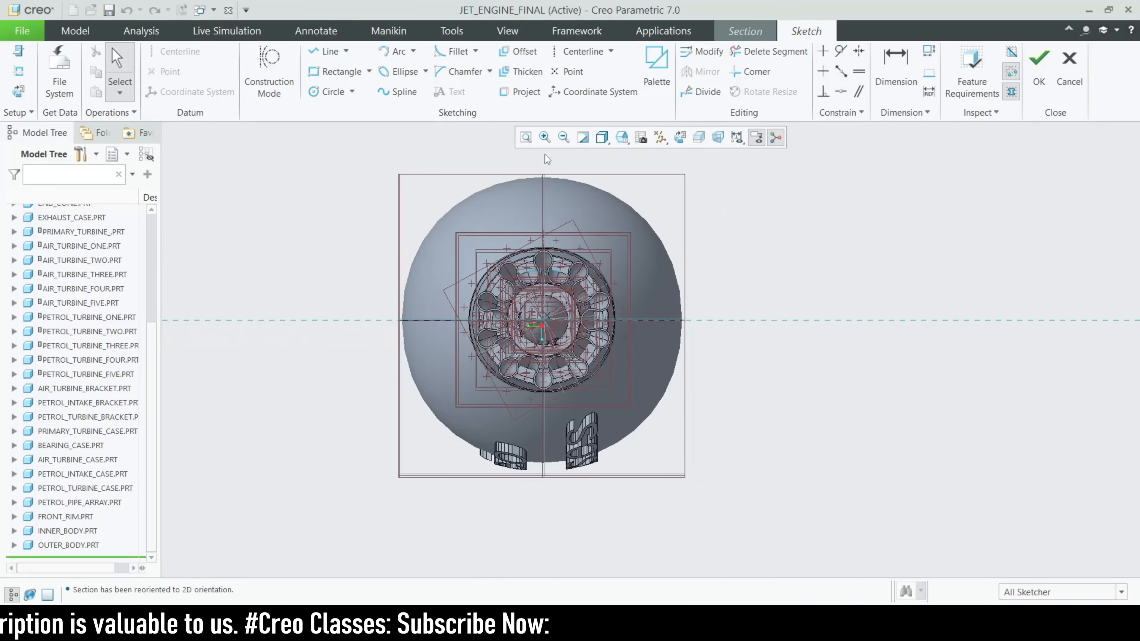
scroll(523, 319, "up", 2)
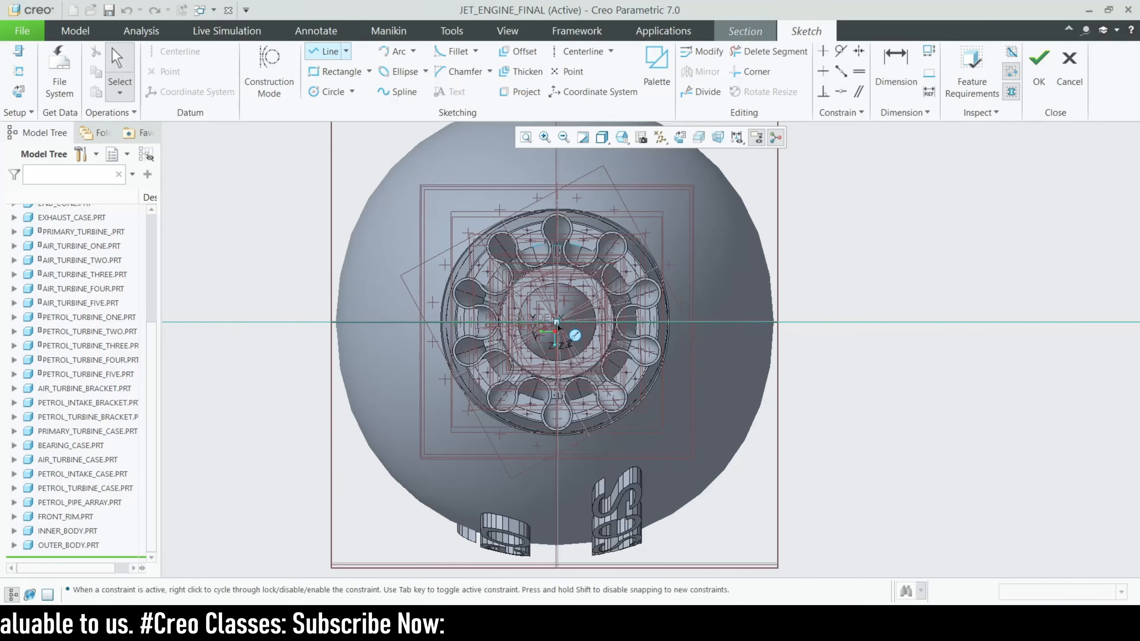
scroll(631, 318, "down", 2)
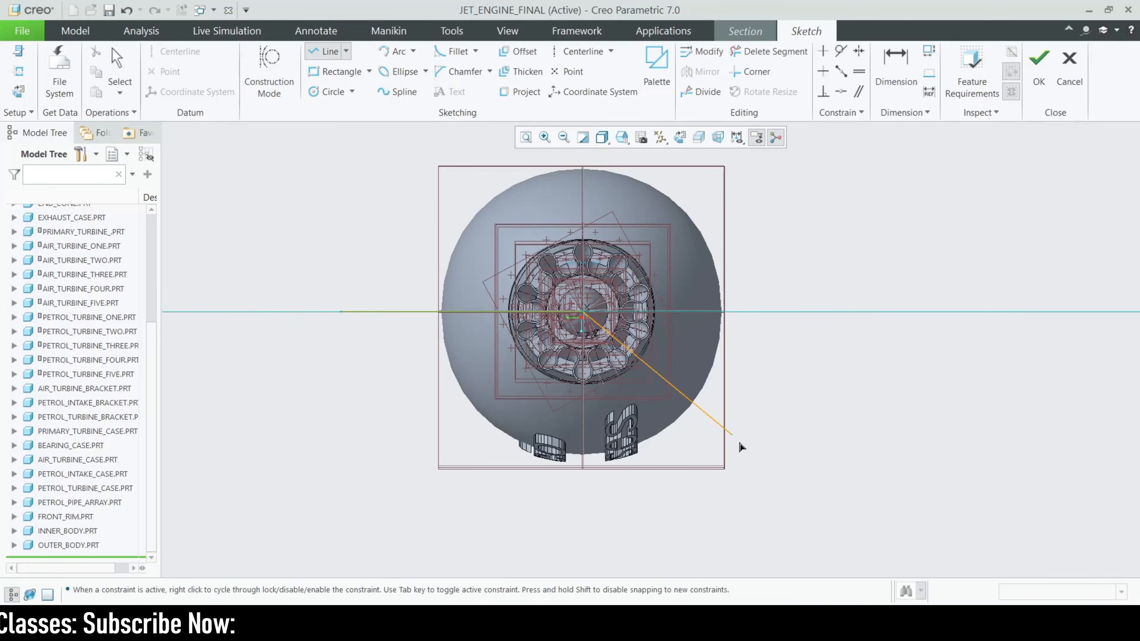
middle_click(720, 366)
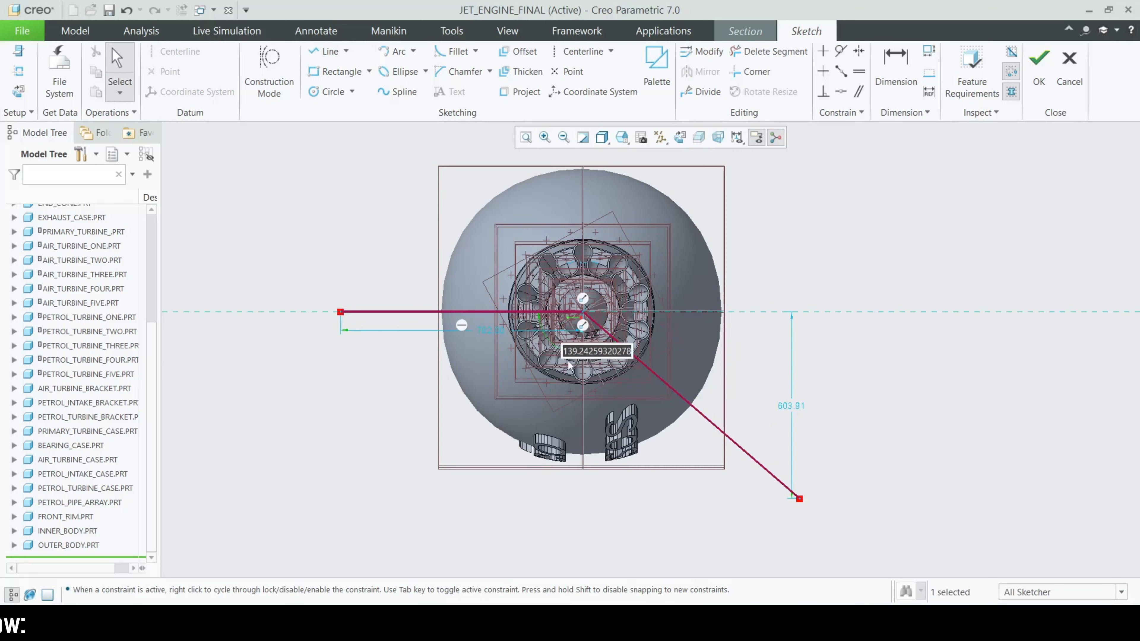
type("0")
key("Return")
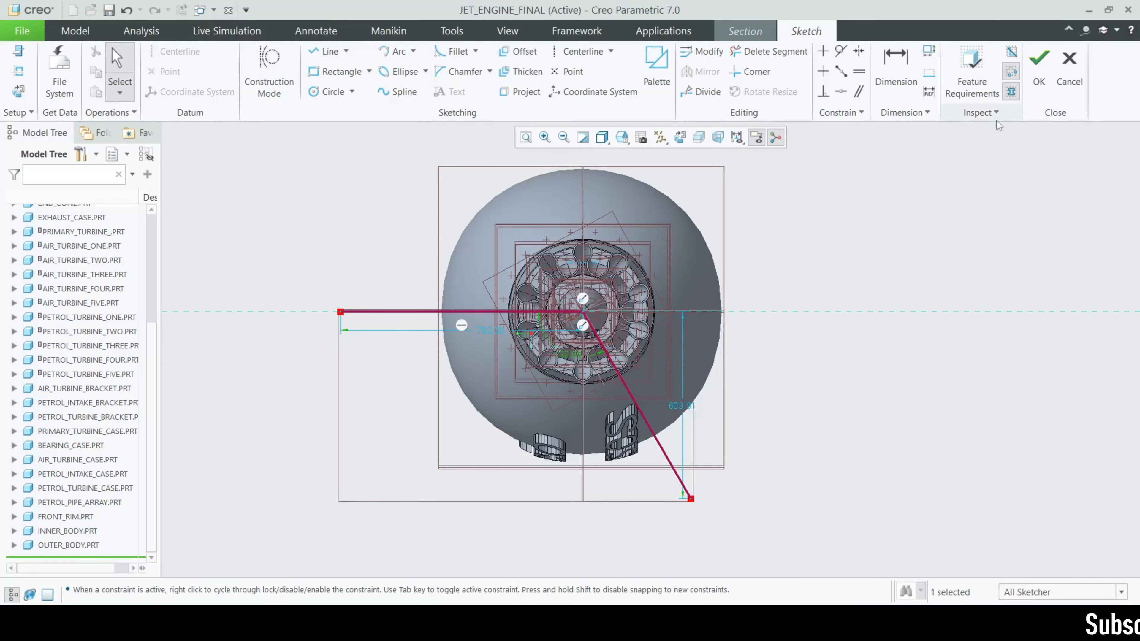
left_click(1038, 81)
Step: Hide all datum features and view the engine's interior through the section cut
middle_click_drag(898, 385, 794, 369)
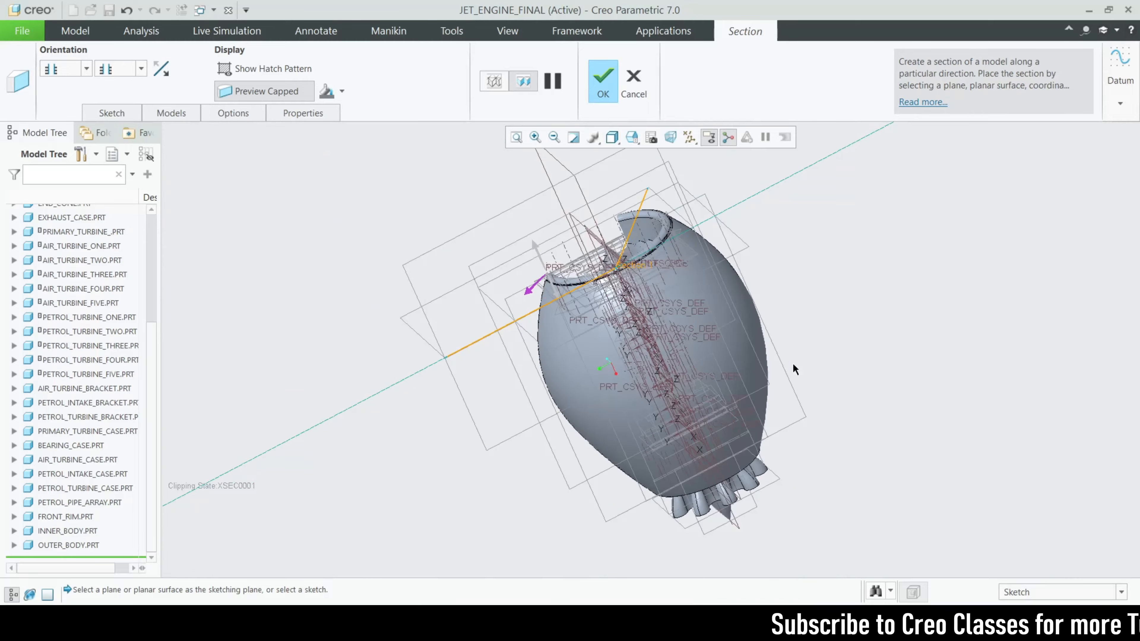
middle_click_drag(788, 263, 687, 345)
left_click(689, 137)
left_click(690, 155)
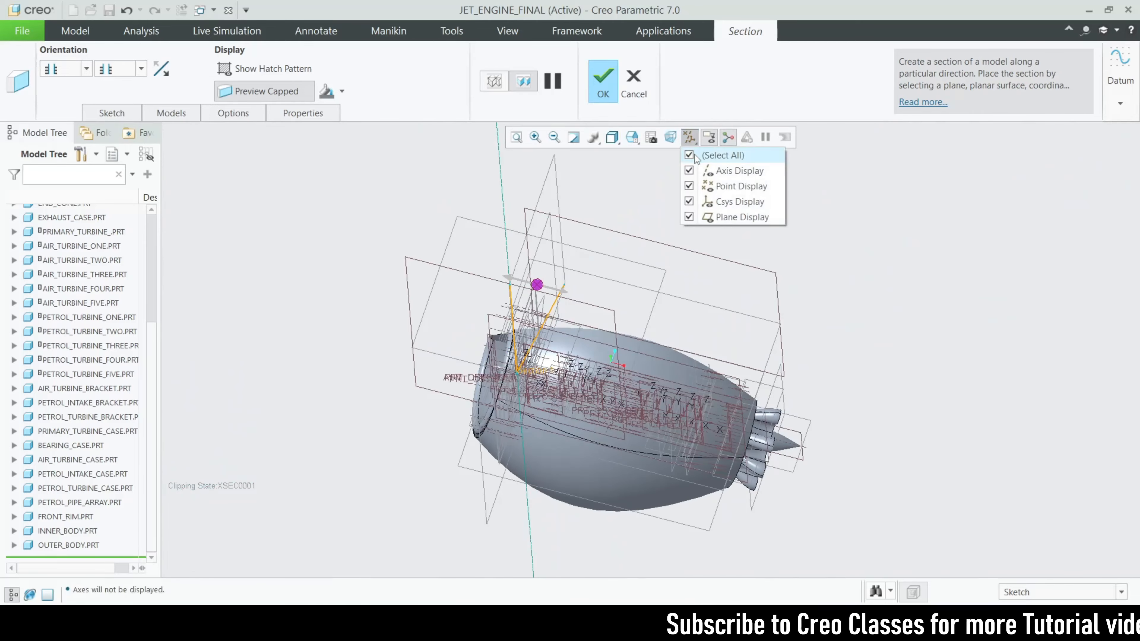
mouse_move(675, 220)
middle_mouse_down()
mouse_move(700, 355)
mouse_move(728, 395)
middle_mouse_up()
scroll(729, 398, "up", 3)
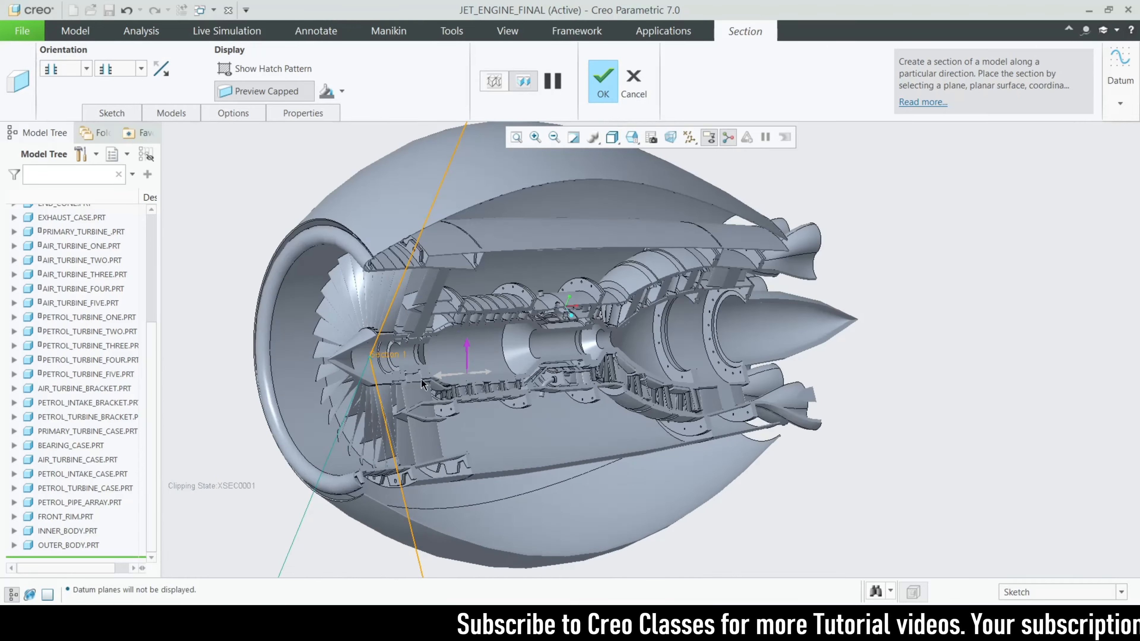
middle_click_drag(468, 351, 645, 349)
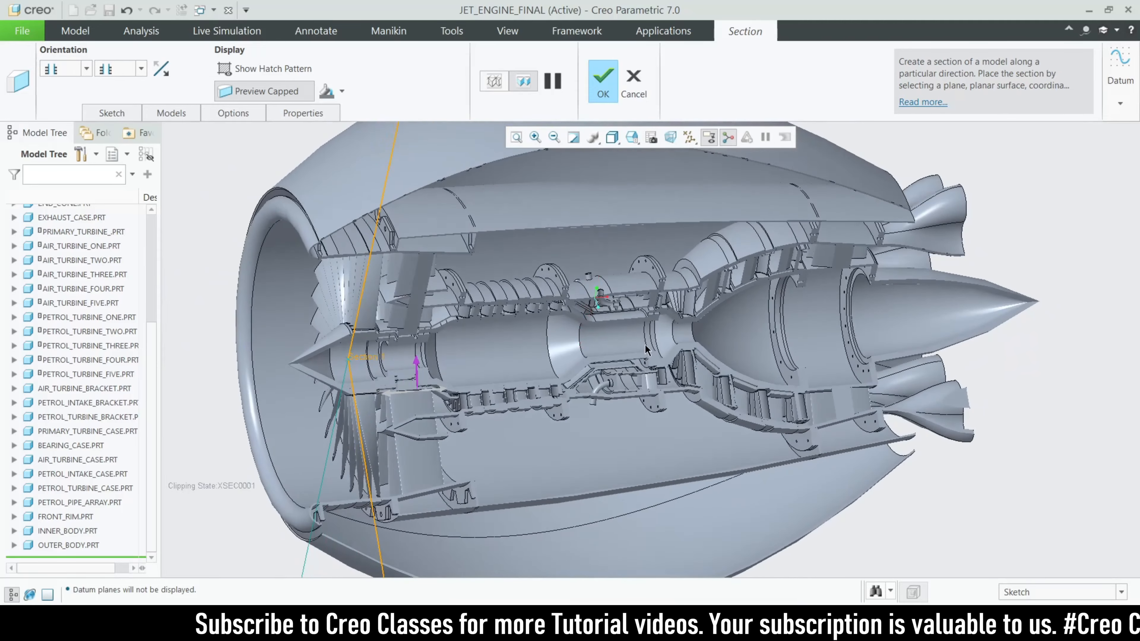
Step: Set the section to exclude selected items, picking PRIMARY_TURBINE_.PRT and the nose cone
left_click(176, 113)
left_click(157, 189)
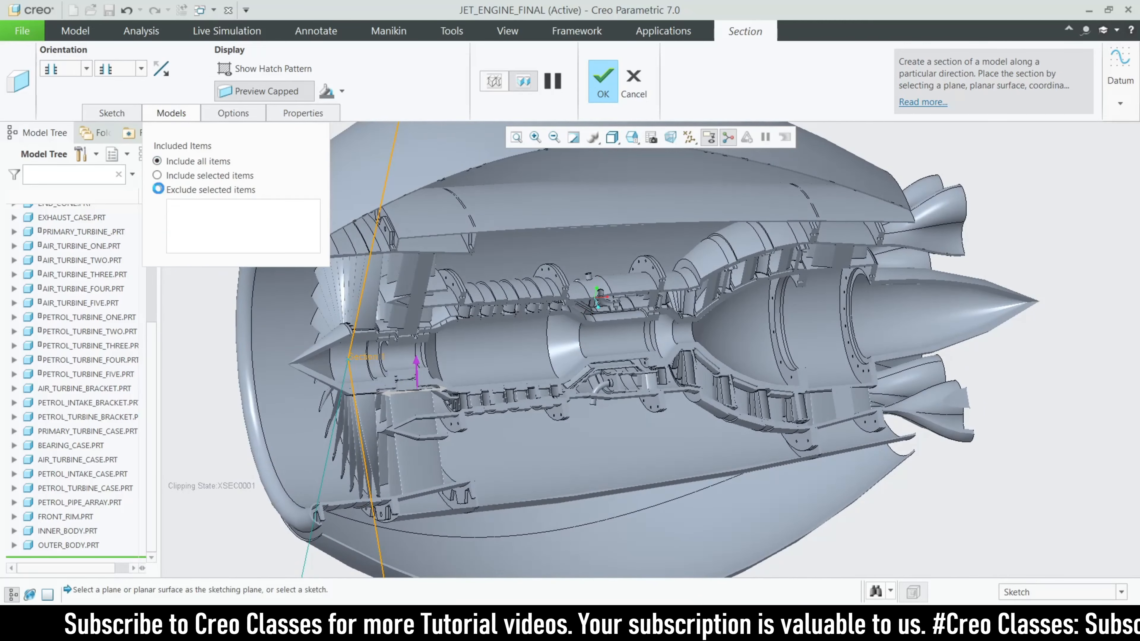
left_click(170, 115)
scroll(337, 311, "up", 3)
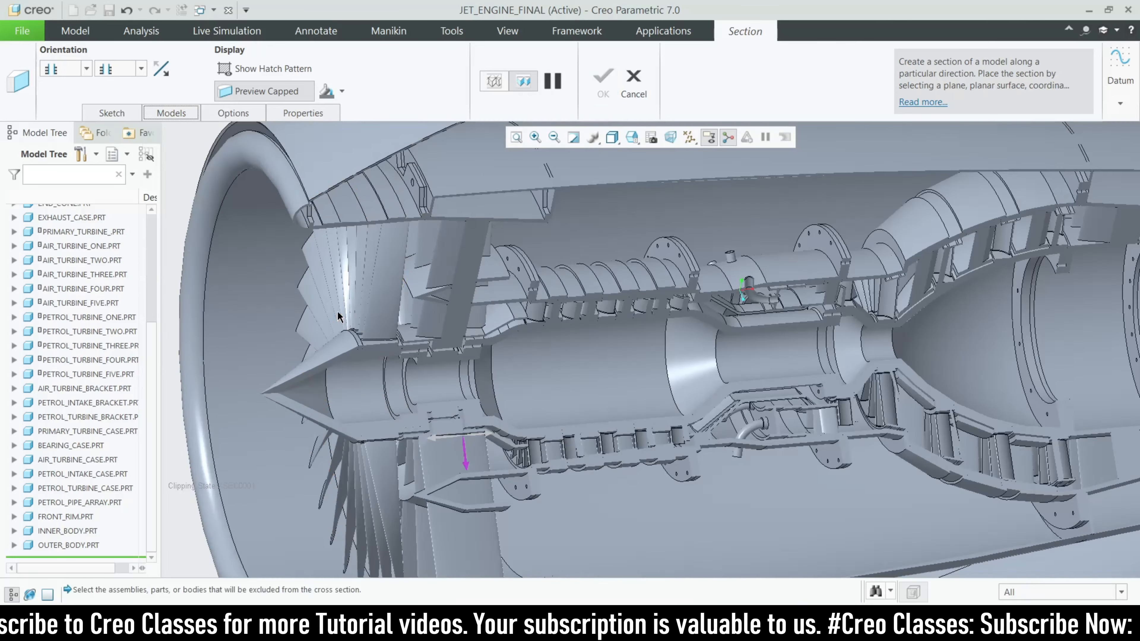
left_click(351, 302)
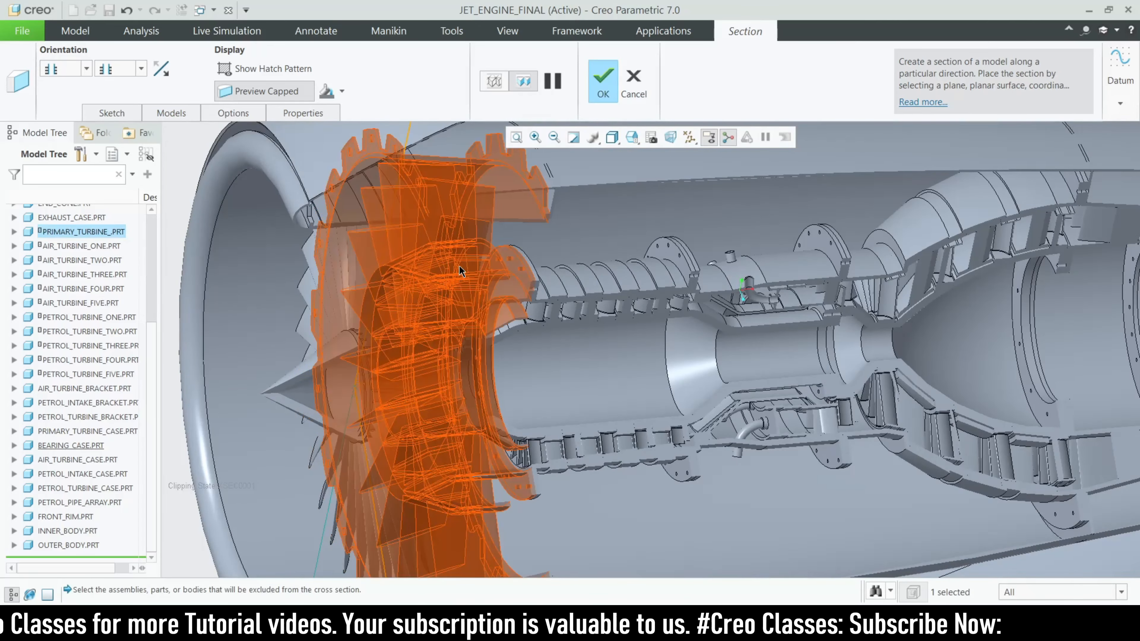
scroll(453, 374, "up", 1)
left_click(451, 374)
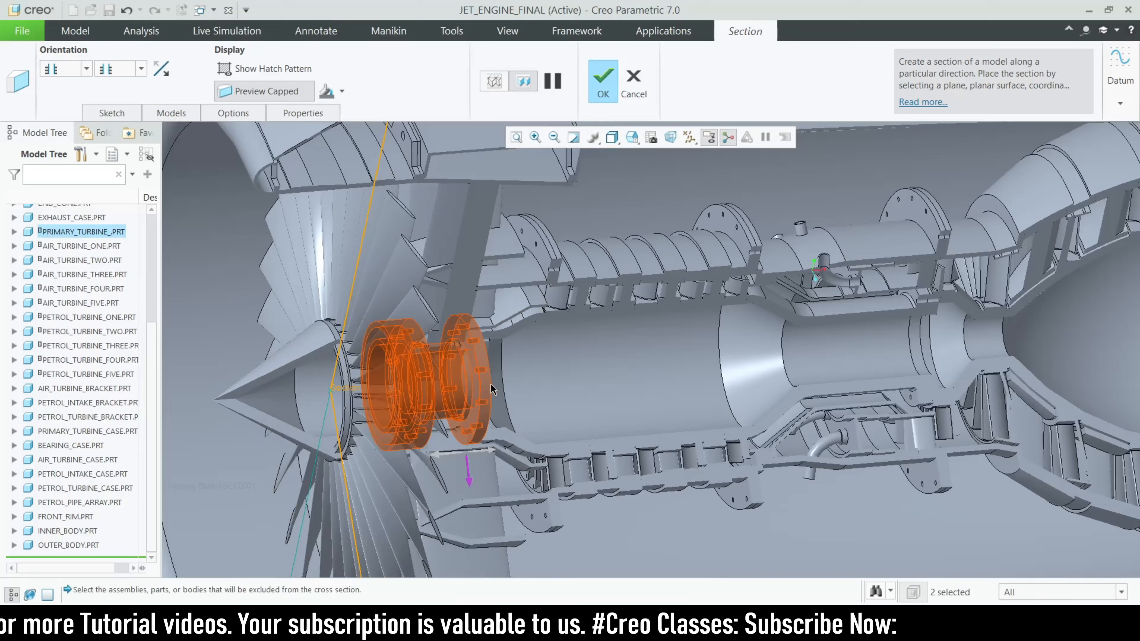
Step: Exclude the flanged hub behind the fan, the long ribbed shaft drum and AIR_TURBINE_ONE.PRT from the section
middle_click_drag(490, 384, 470, 361)
scroll(470, 361, "up", 1)
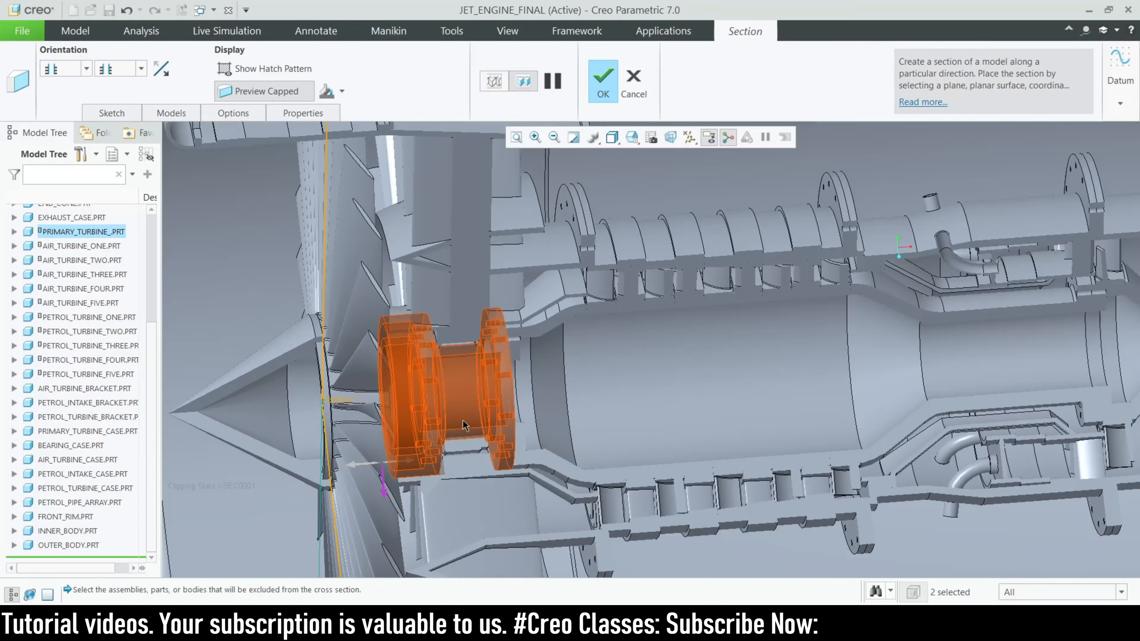
left_click(464, 455)
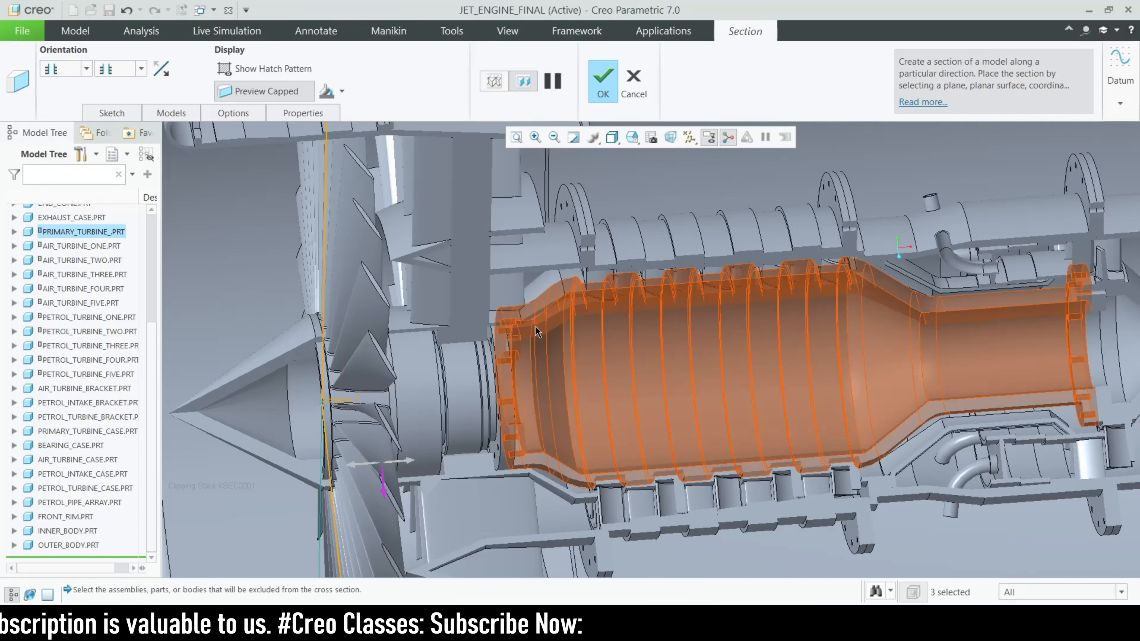
left_click(583, 312)
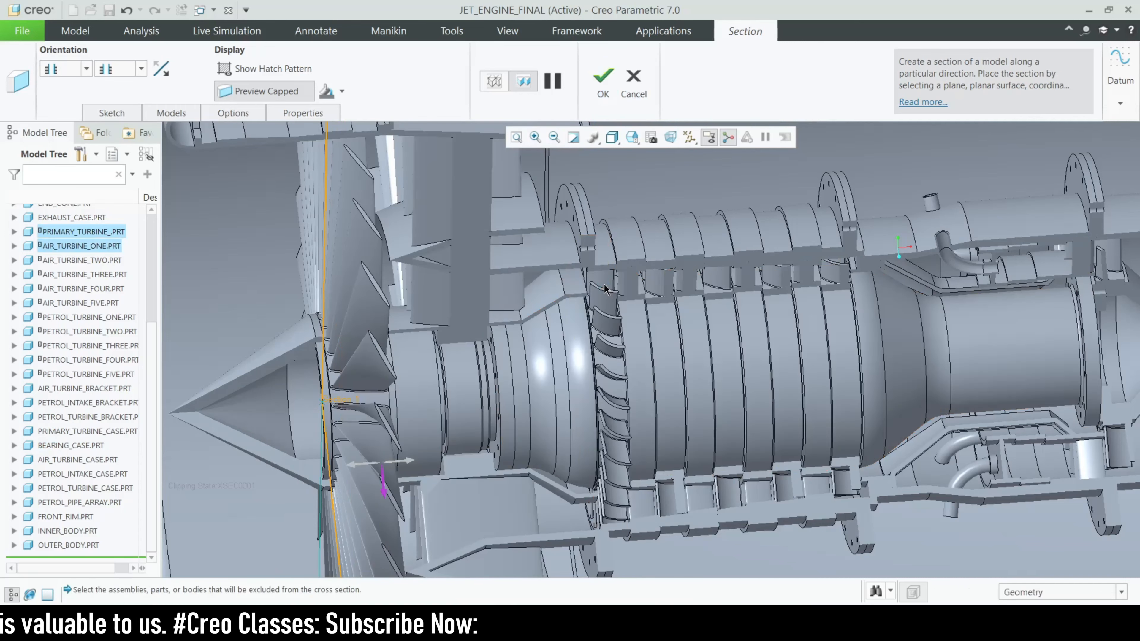
Step: Exclude AIR_TURBINE_TWO, AIR_TURBINE_THREE, AIR_TURBINE_FOUR and AIR_TURBINE_FIVE from the section
left_click(660, 282)
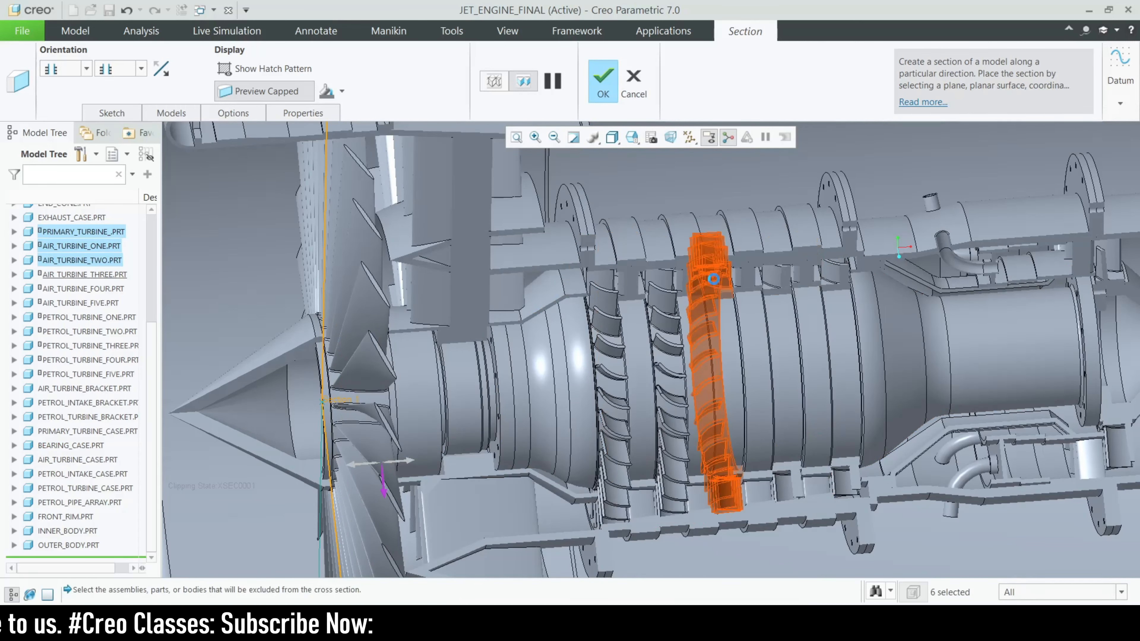
left_click(713, 278)
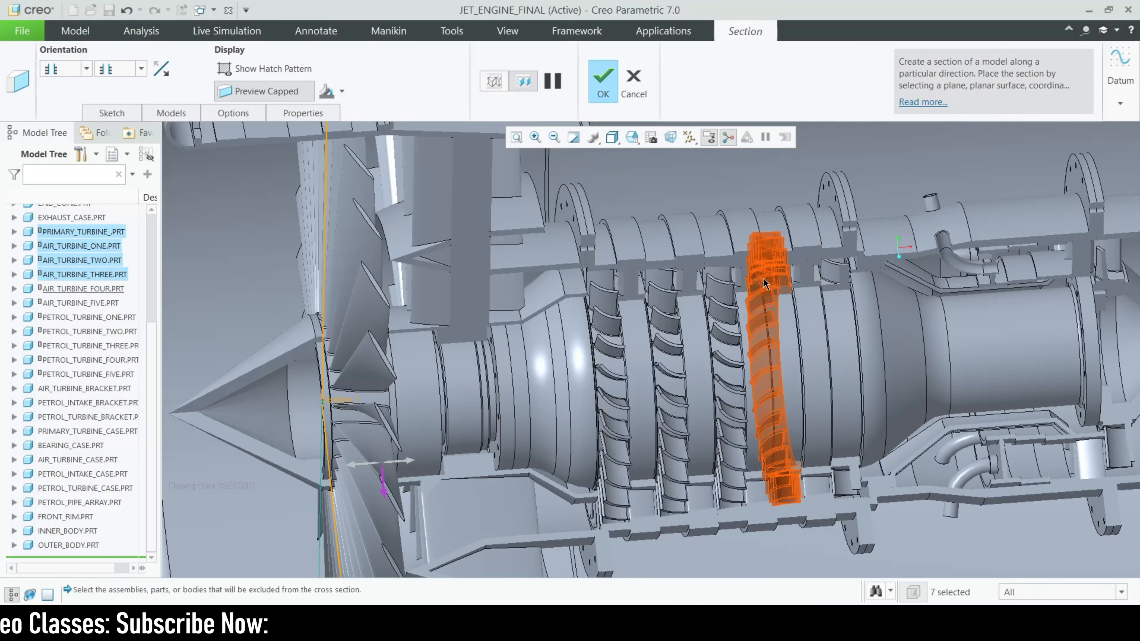
left_click(765, 283)
left_click(825, 275, "ctrl")
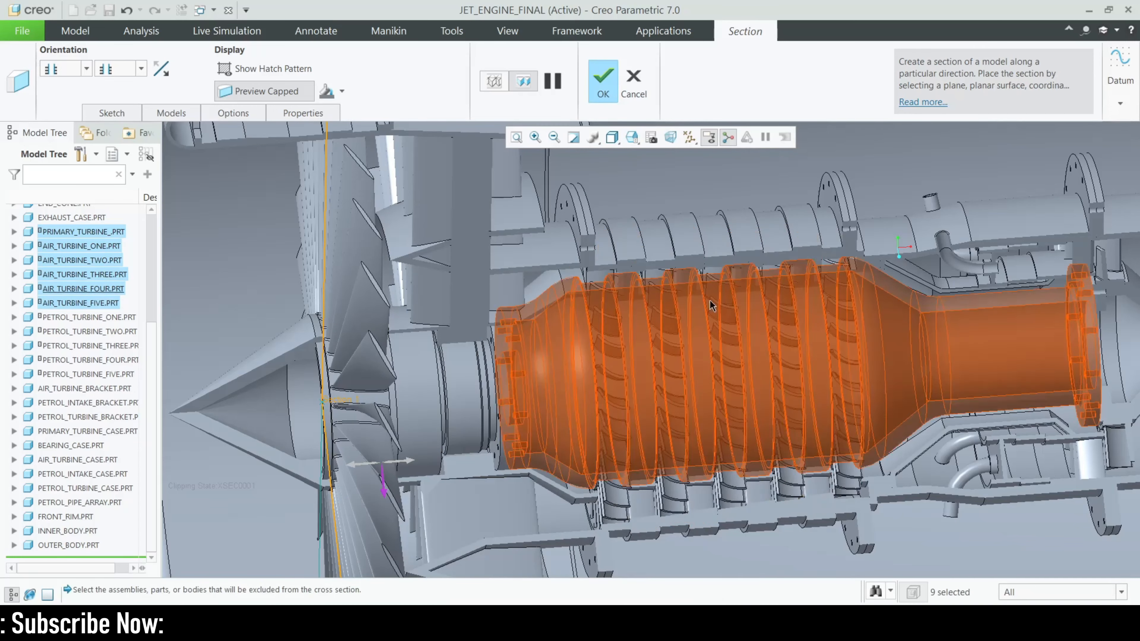
scroll(463, 351, "up", 3)
scroll(728, 336, "down", 3)
scroll(655, 333, "up", 2)
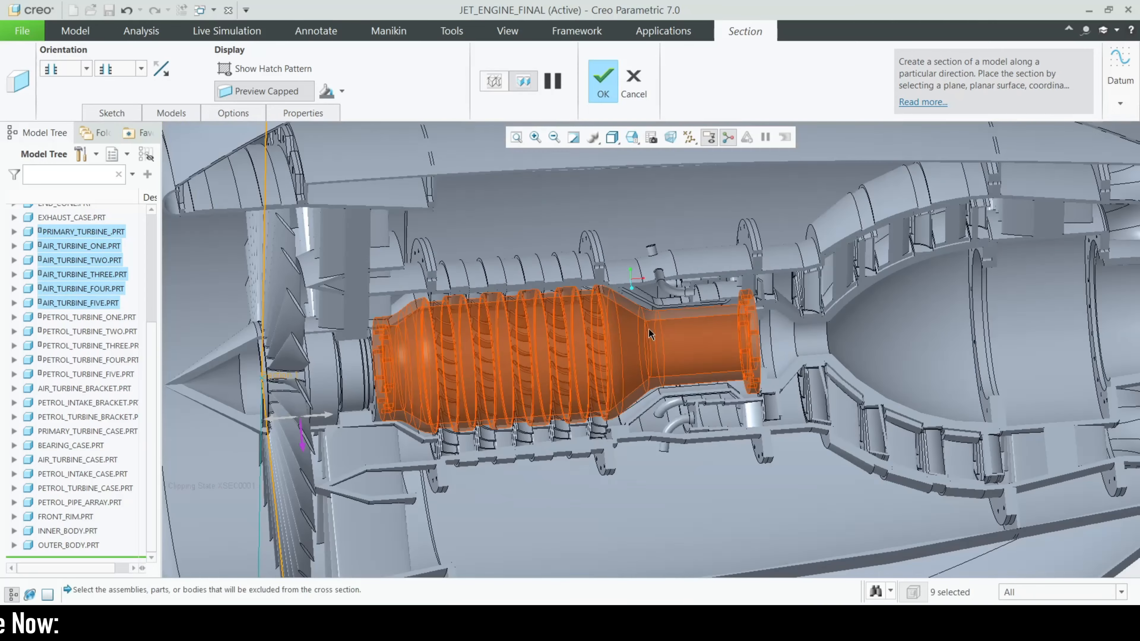
Step: Exclude PETROL_TURBINE_ONE.PRT and the petrol intake bracket around the narrow shaft from the section
scroll(652, 330, "down", 1)
left_click(658, 304, "ctrl")
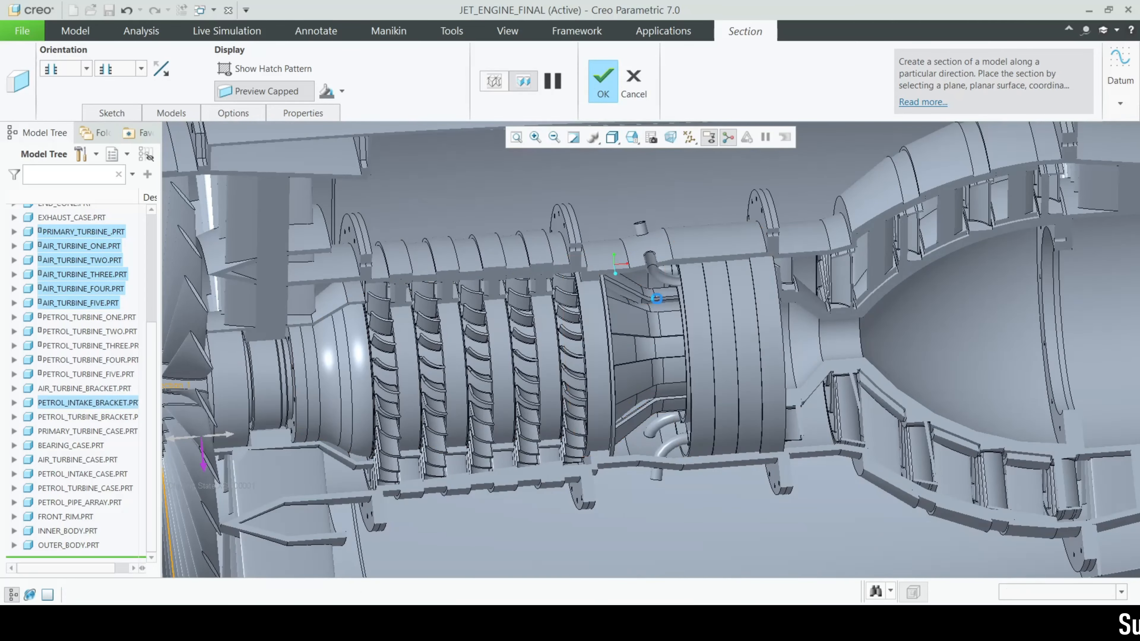
middle_click_drag(698, 414, 560, 378)
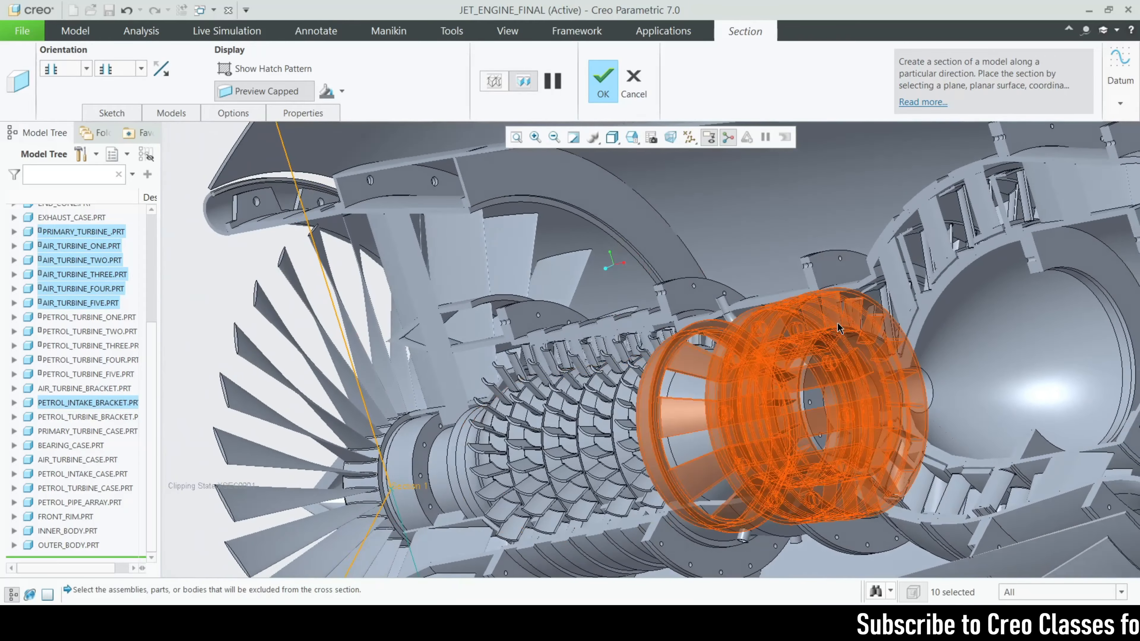
left_click(761, 372, "ctrl")
middle_click_drag(682, 415, 763, 420)
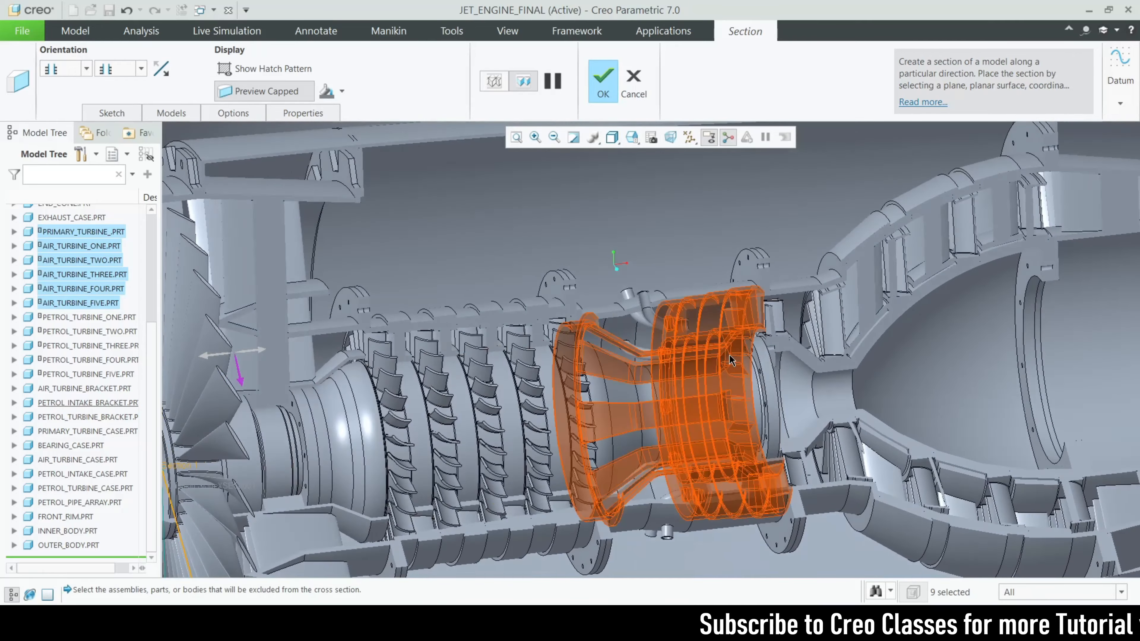
scroll(746, 351, "down", 1)
left_click(779, 317, "ctrl")
scroll(623, 364, "up", 1)
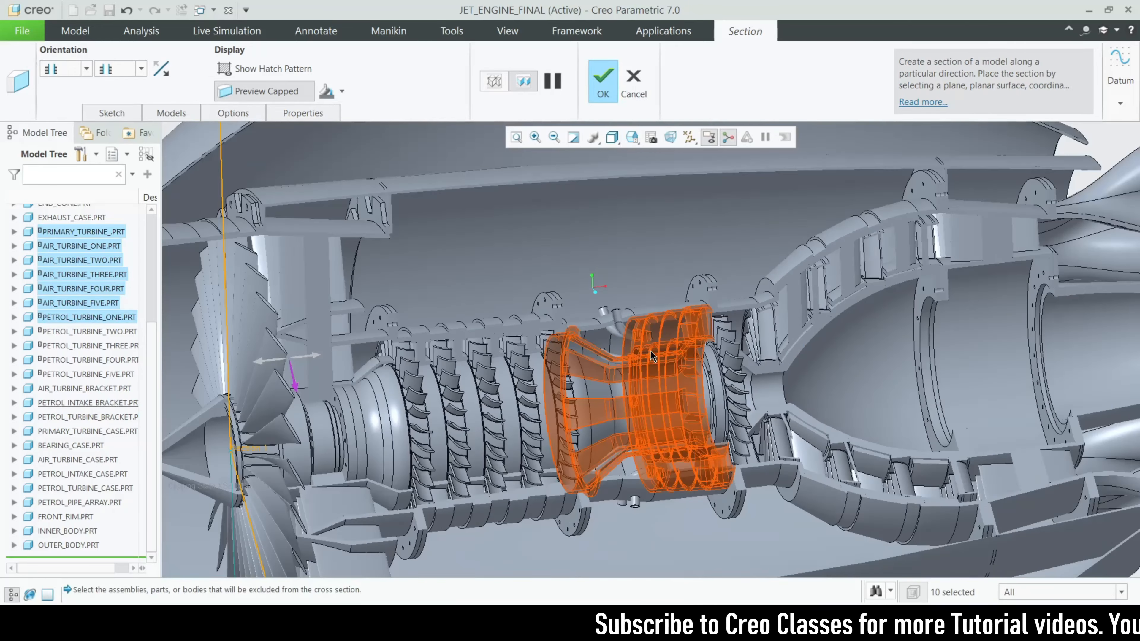
left_click(650, 351, "ctrl")
Step: Exclude PETROL_TURBINE_TWO, PETROL_TURBINE_THREE, PETROL_TURBINE_FOUR and PETROL_TURBINE_FIVE from the section
scroll(879, 367, "down", 1)
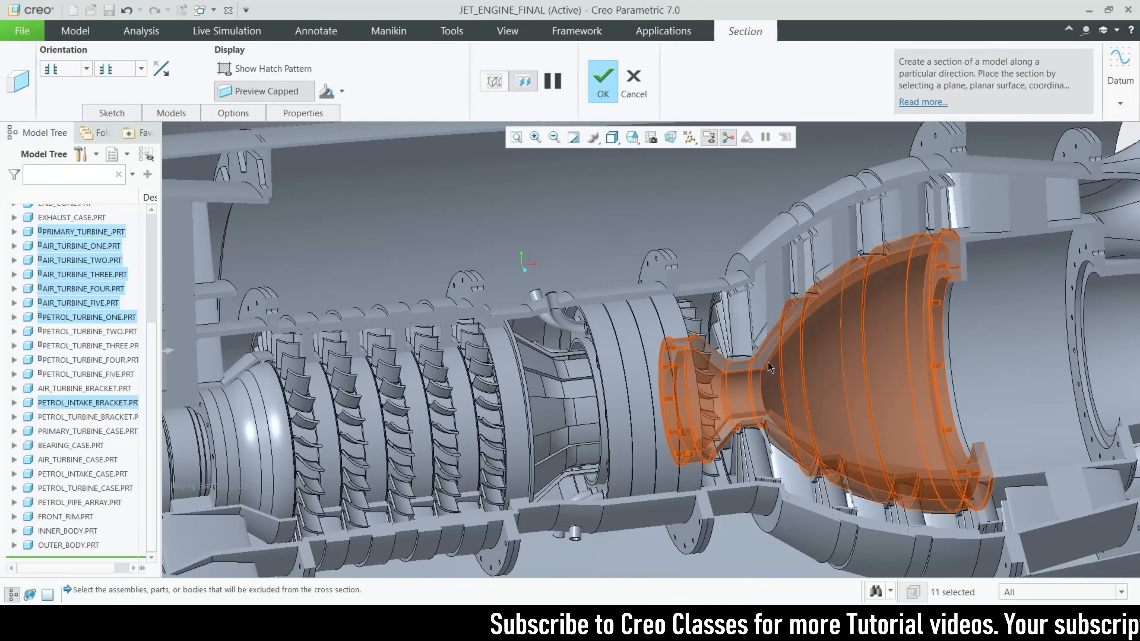
left_click(741, 335, "ctrl")
left_click(806, 254, "ctrl")
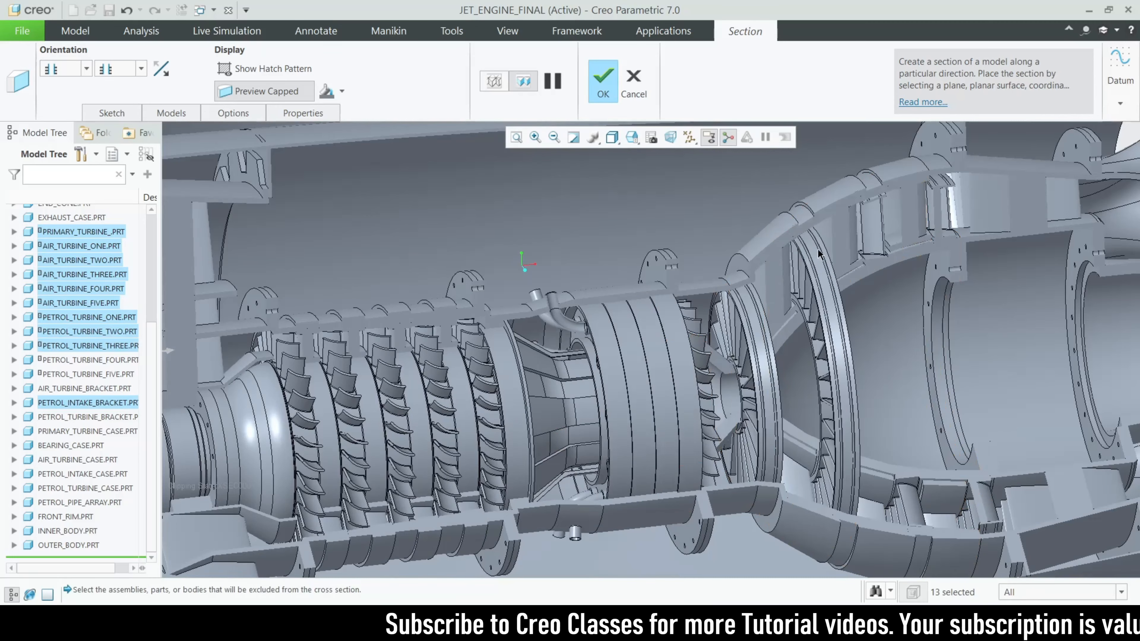
left_click(864, 231, "ctrl")
left_click(937, 206, "ctrl")
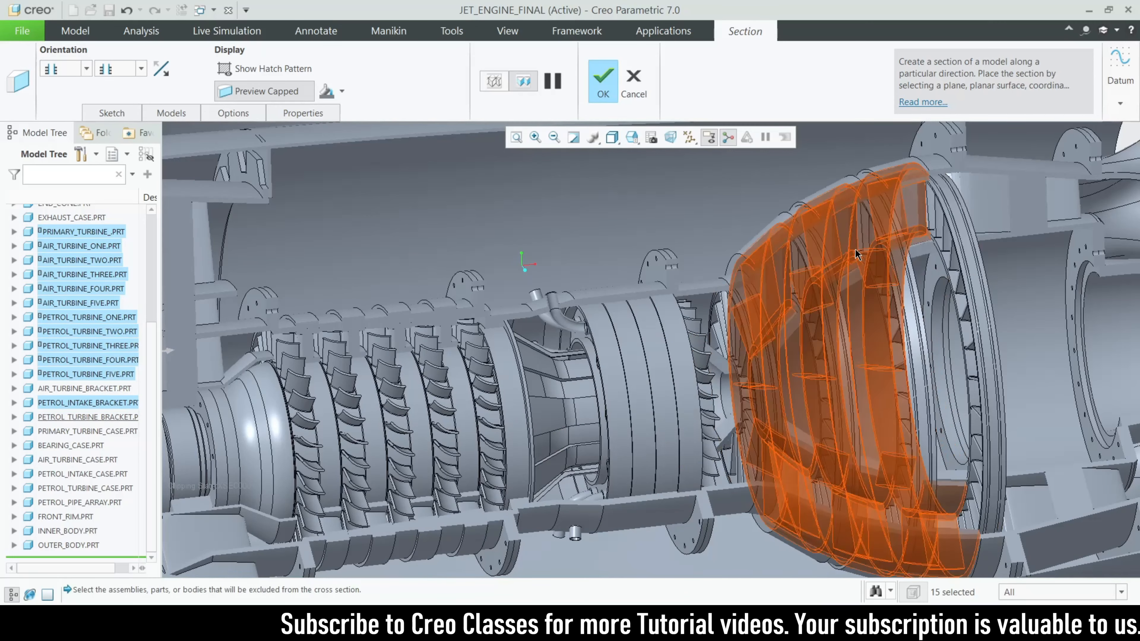
Step: Exclude the rear end cone and the flared inner shaft running through the petrol turbines from the section
scroll(763, 261, "up", 1)
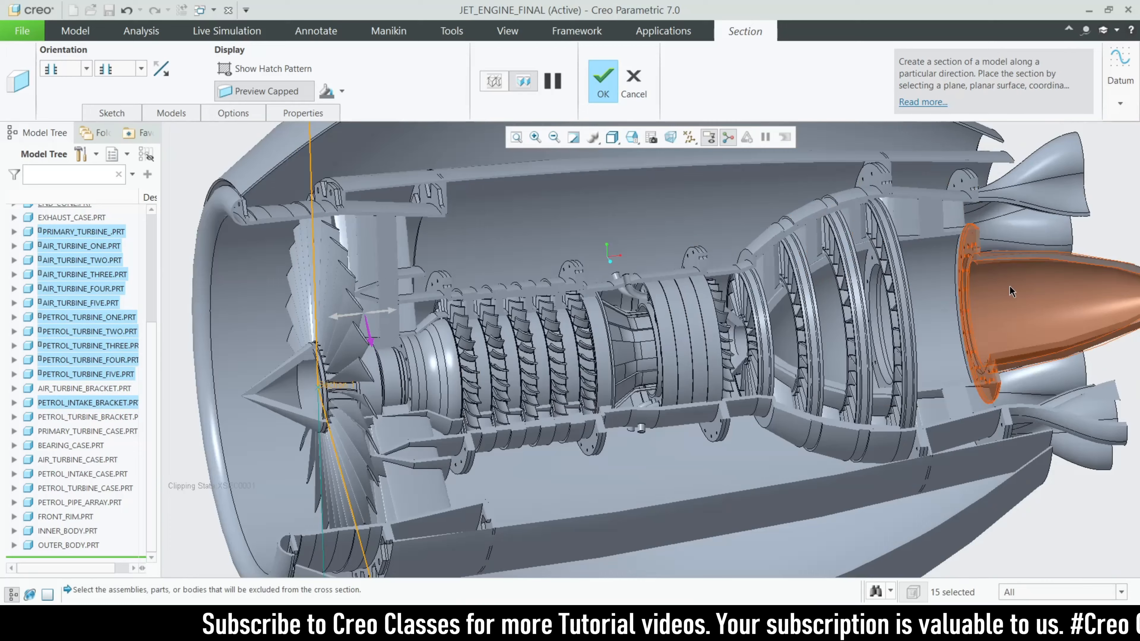
left_click(1010, 286, "ctrl")
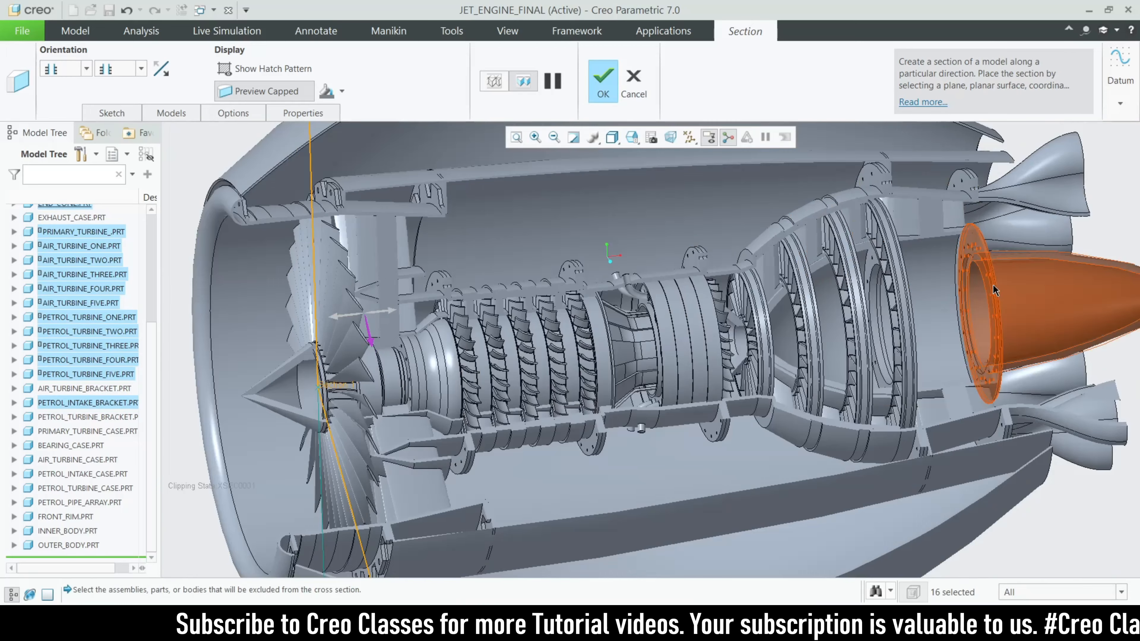
scroll(965, 301, "up", 2)
scroll(935, 314, "down", 3)
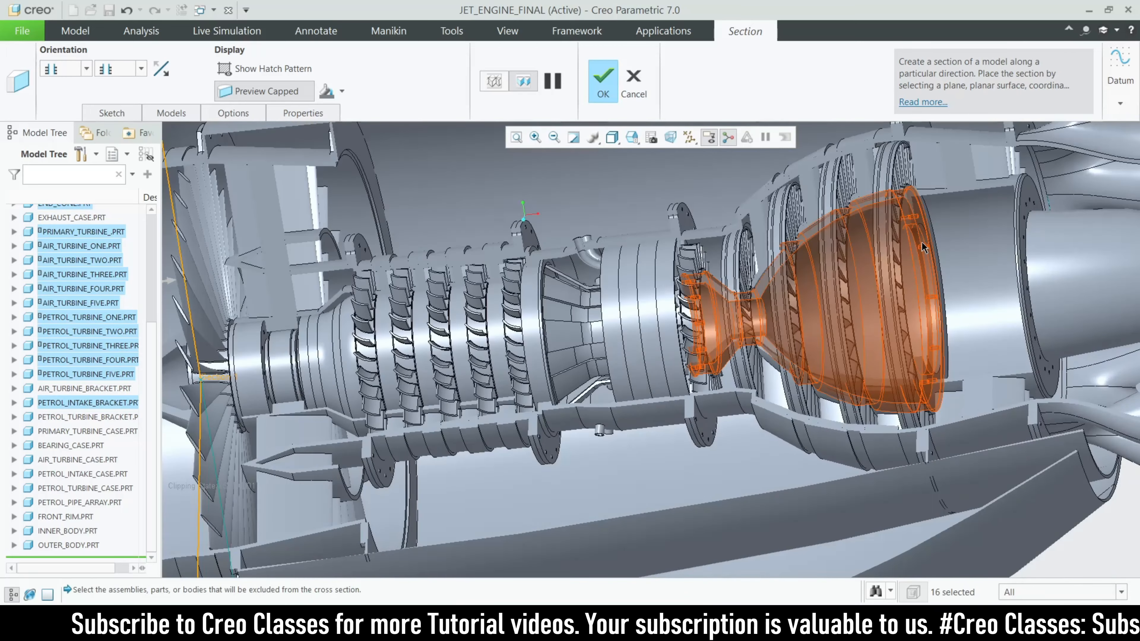
left_click(914, 208, "ctrl")
Step: Exclude PETROL_PIPE_ARRAY.PRT, the ring of curved pipes around the petrol intake bracket, from the section
scroll(863, 212, "up", 4)
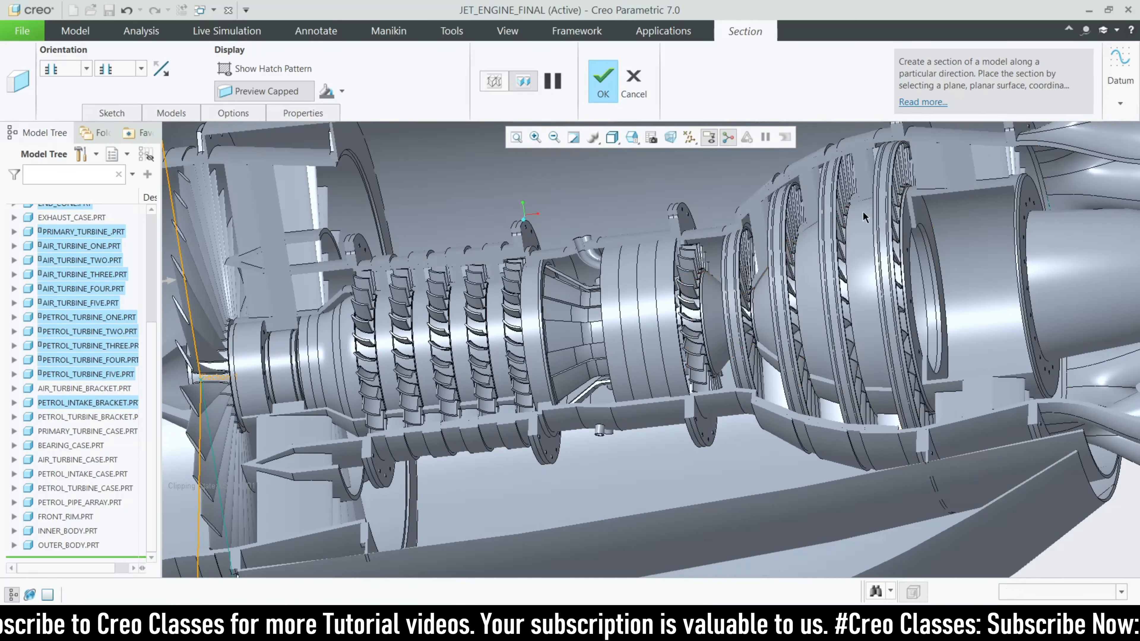
scroll(880, 307, "up", 2)
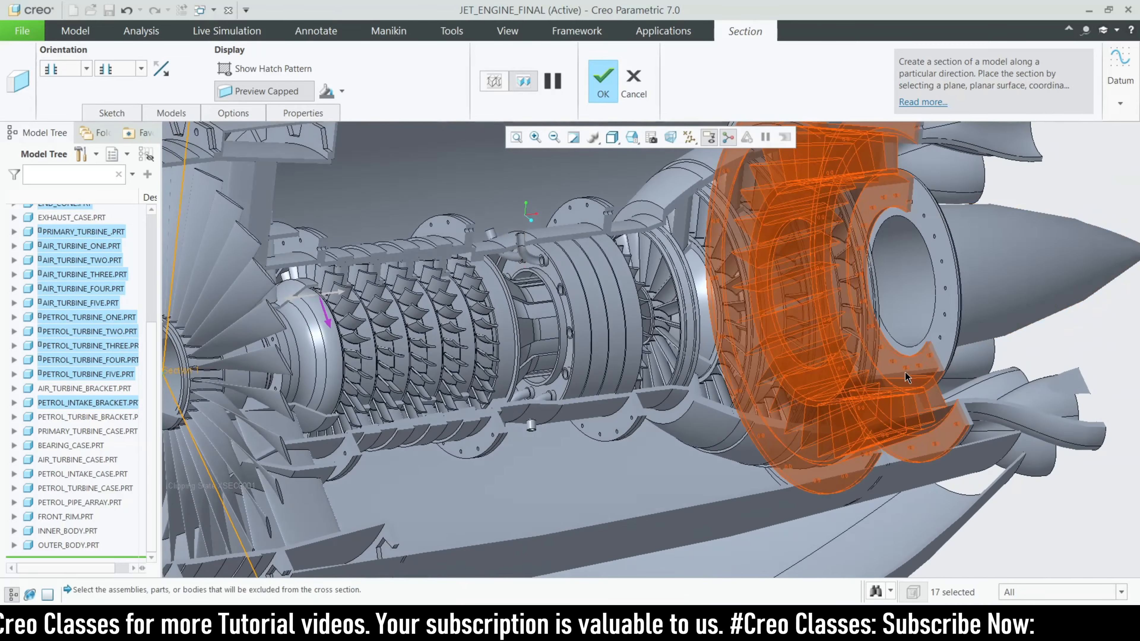
scroll(837, 357, "up", 1)
scroll(836, 357, "down", 8)
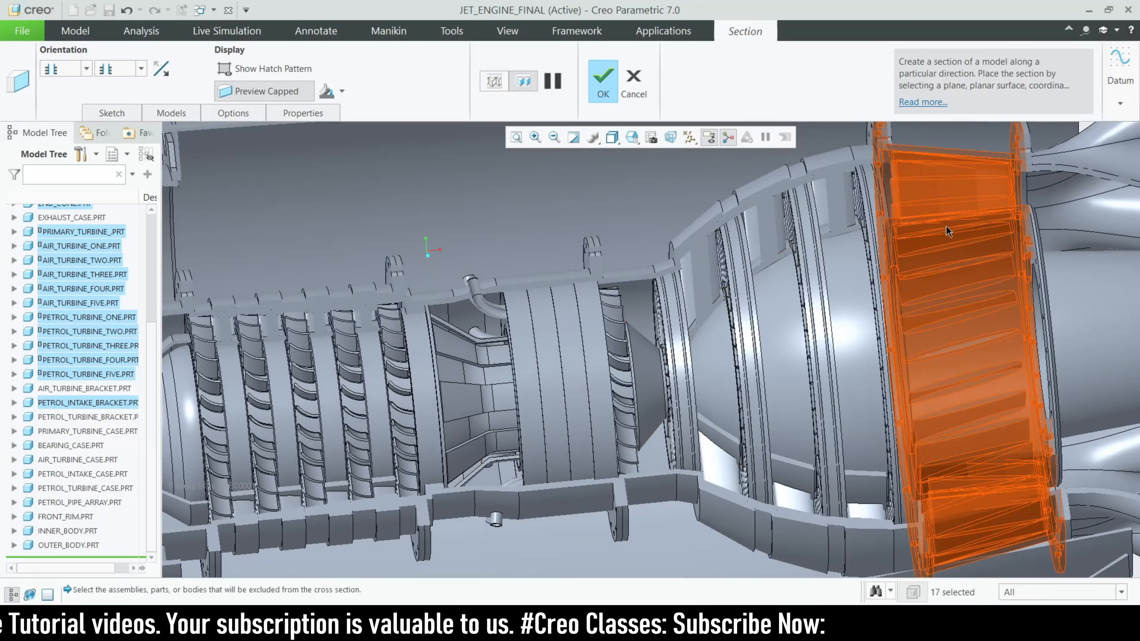
scroll(954, 196, "up", 6)
scroll(679, 284, "down", 7)
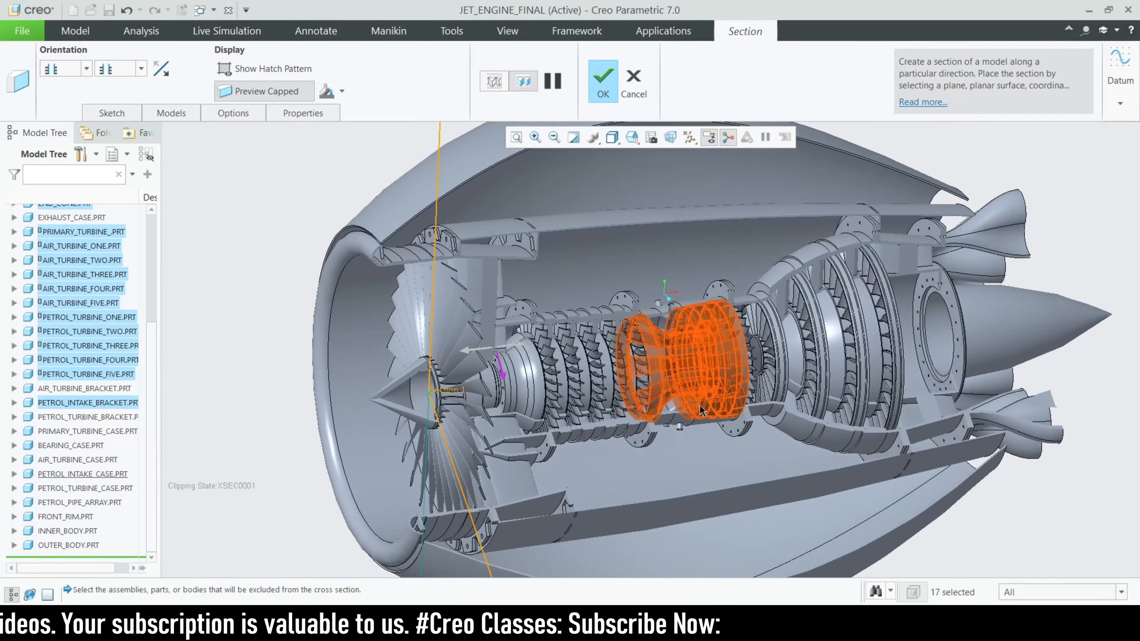
scroll(678, 287, "down", 3)
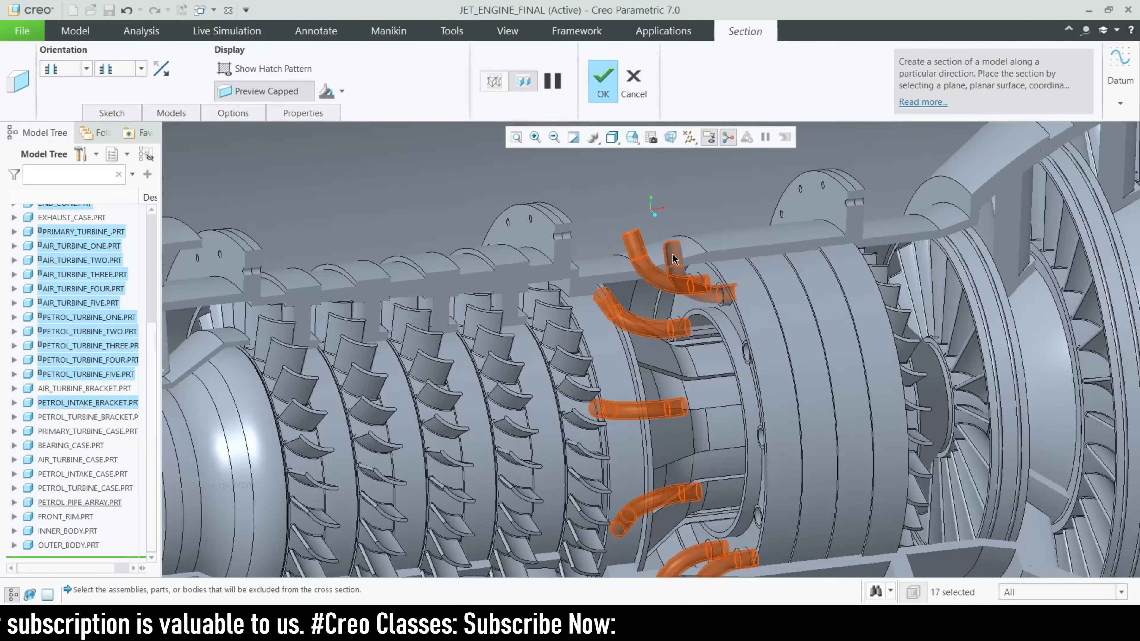
left_click(672, 260)
Step: Exclude the bladed twin-flanged ring between the last petrol turbine and the rear end cone from the section
scroll(581, 403, "up", 8)
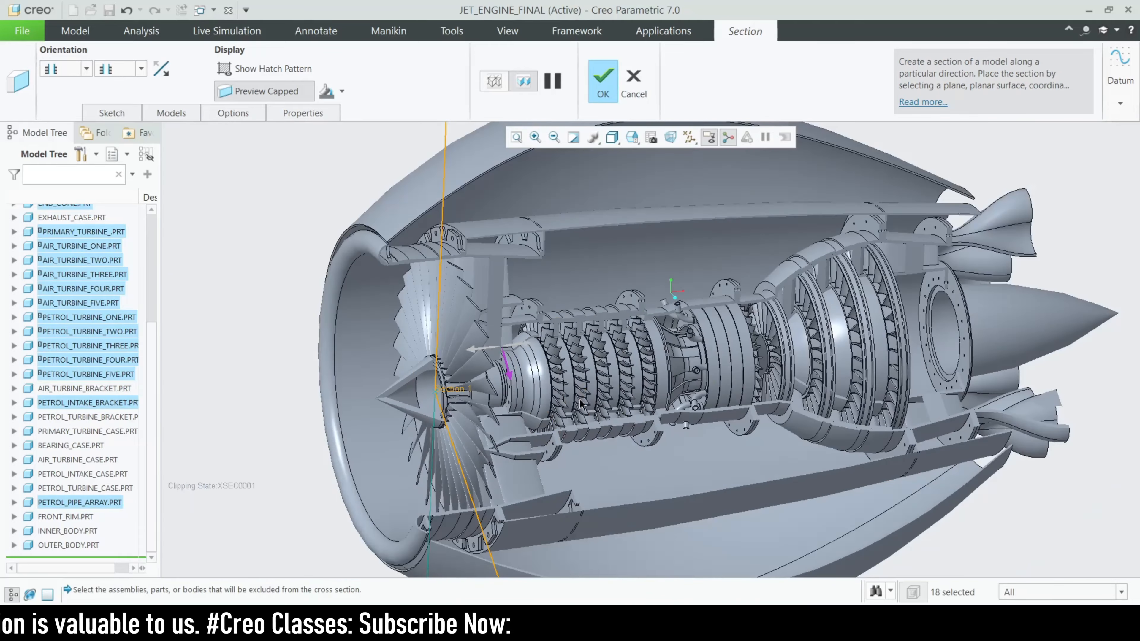
scroll(613, 466, "down", 4)
middle_click_drag(614, 466, 592, 455)
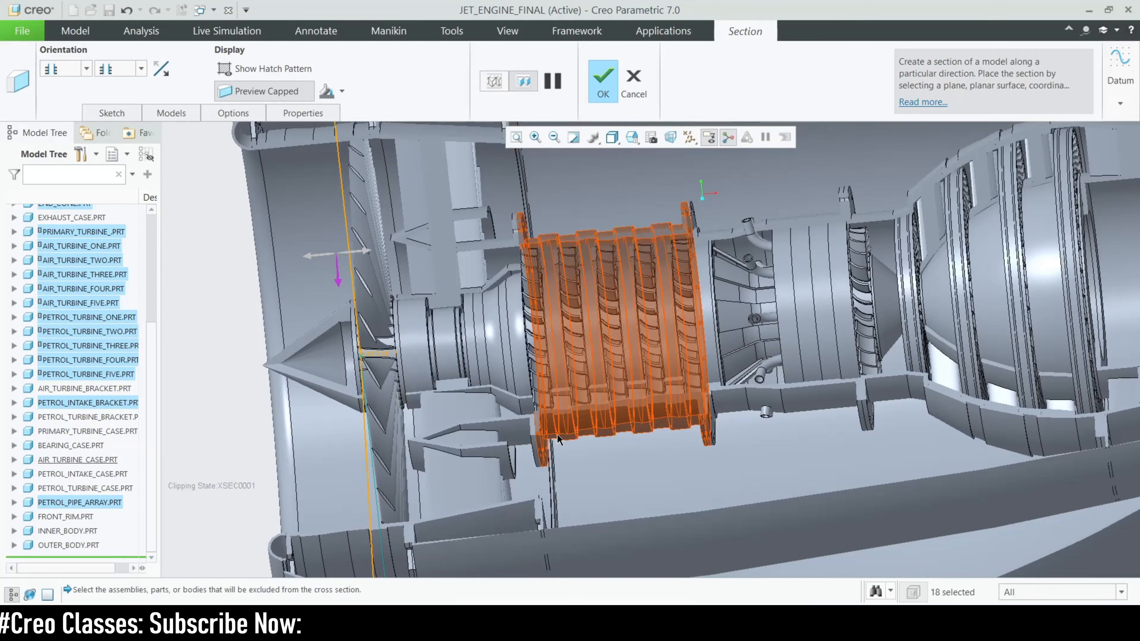
scroll(655, 428, "up", 8)
middle_click_drag(655, 431, 659, 471)
scroll(700, 403, "down", 5)
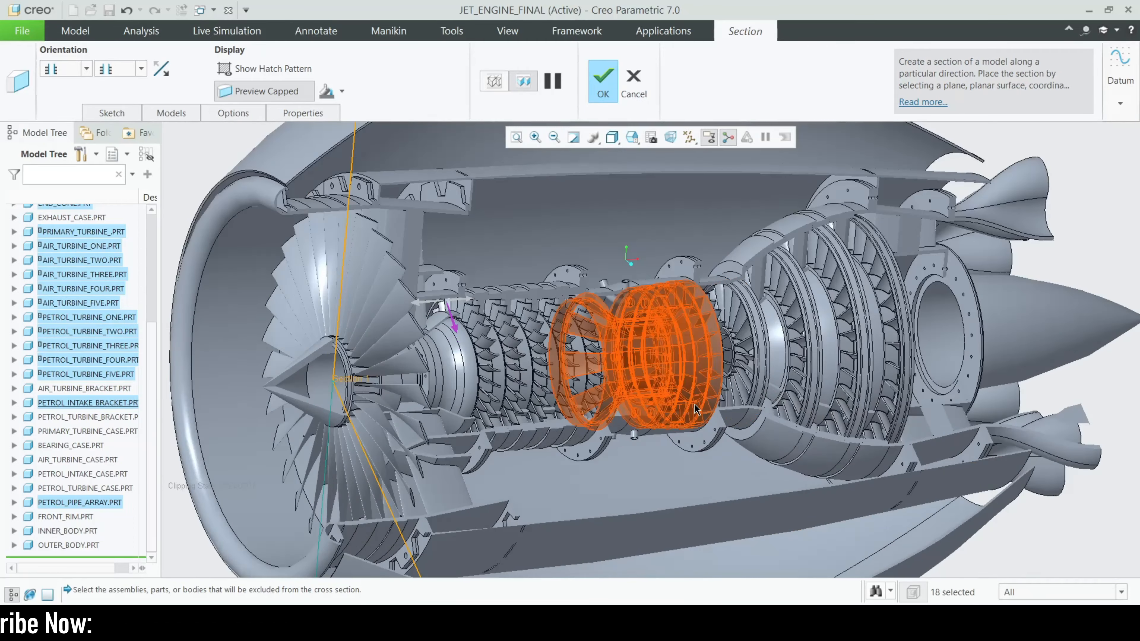
scroll(709, 379, "up", 3)
left_click(927, 324)
Step: Take the rear twin-flanged ring out of the exclusion and add it back to compare it cut and uncut
scroll(926, 323, "down", 2)
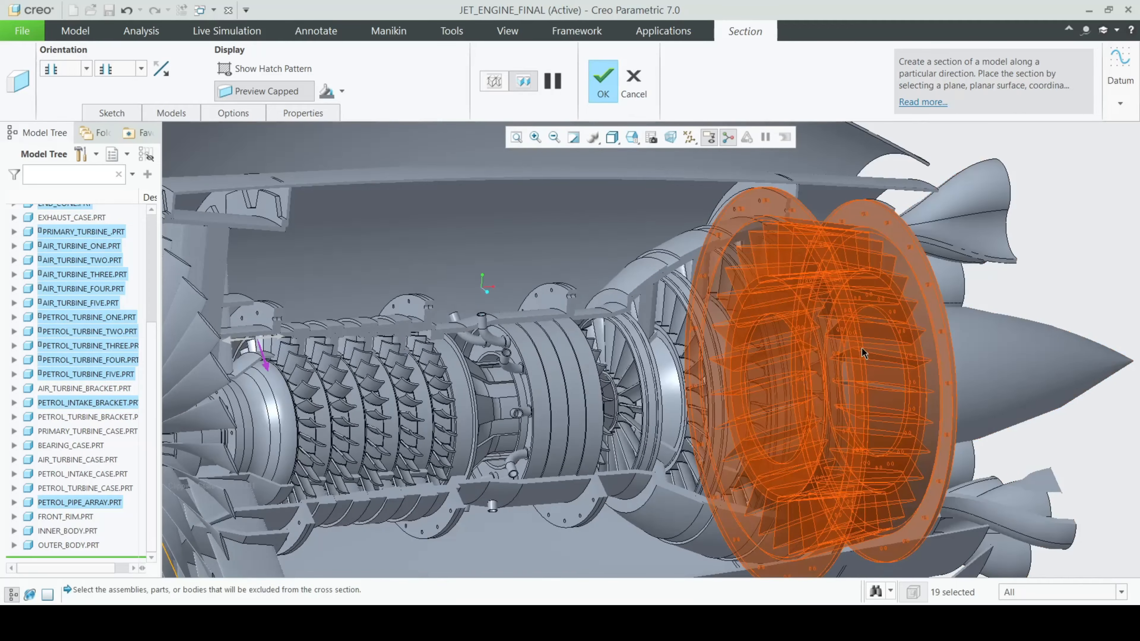
scroll(615, 420, "up", 2)
middle_click_drag(614, 419, 566, 433)
left_click(862, 390)
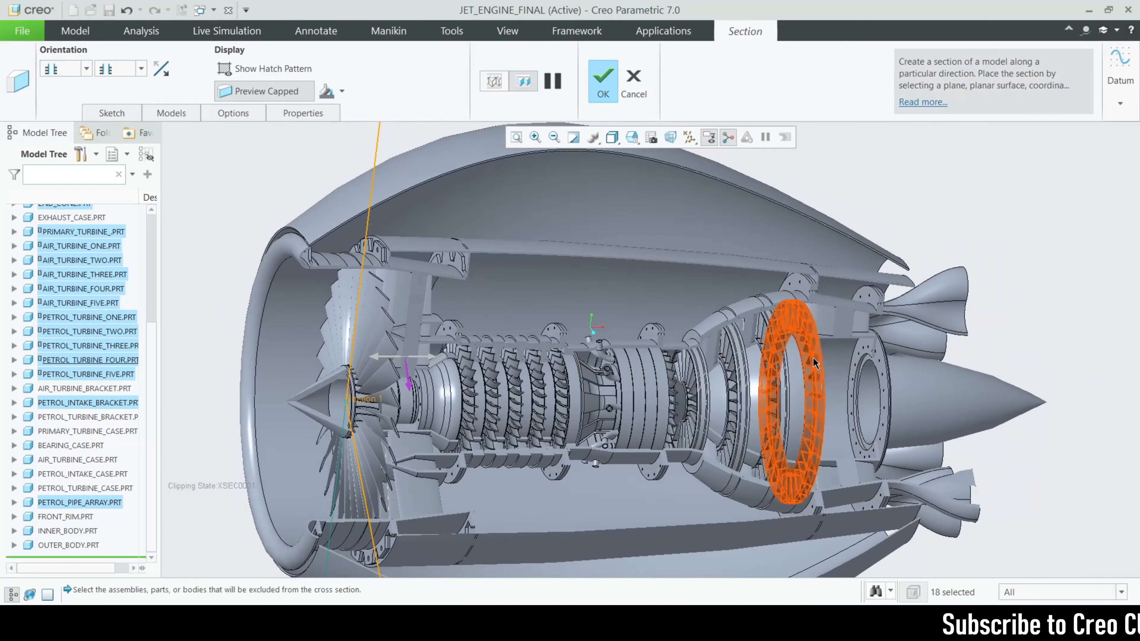
left_click(843, 324)
Step: Repeatedly remove PETROL_INTAKE_BRACKET.PRT from the section exclusion and restore it to compare it cut and uncut
middle_click_drag(659, 411, 680, 427)
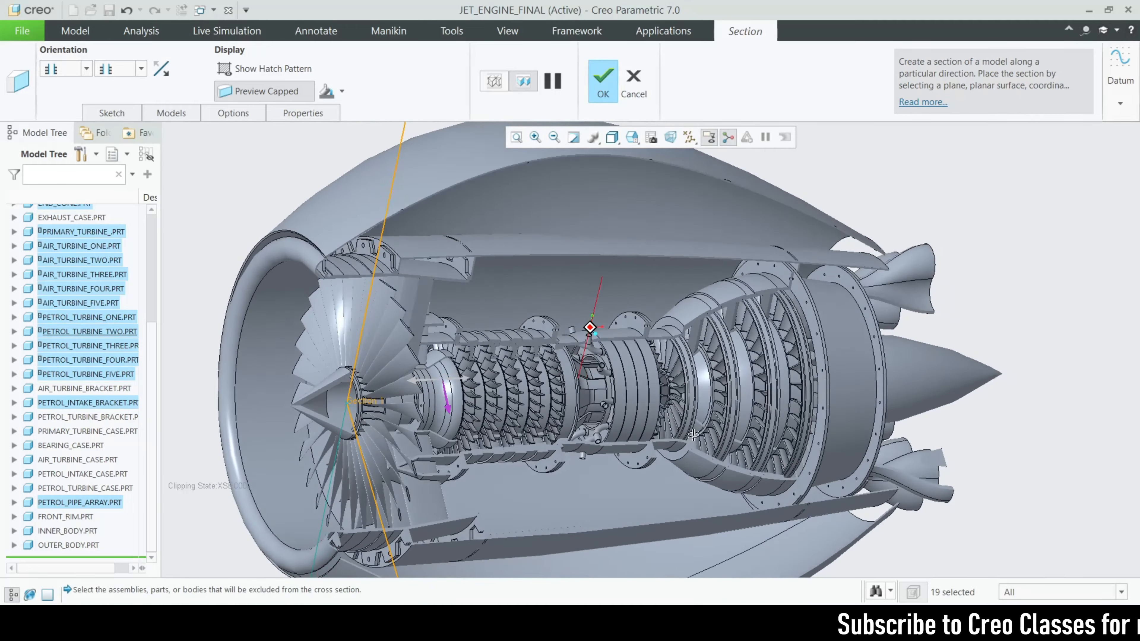
scroll(679, 427, "up", 1)
scroll(601, 442, "down", 2)
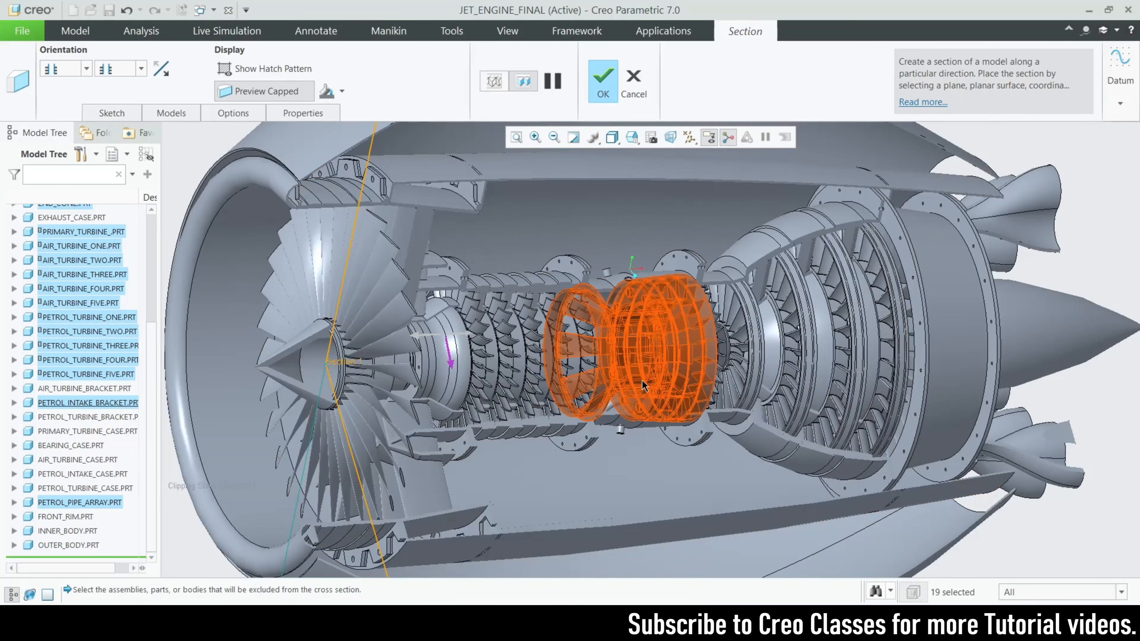
scroll(642, 381, "down", 3)
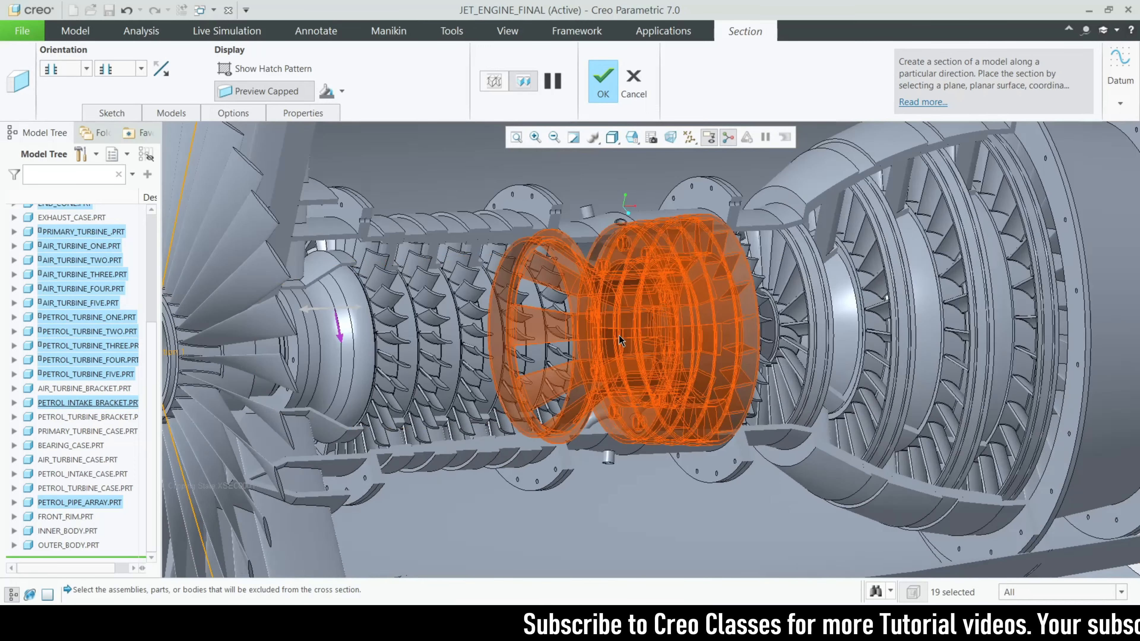
left_click(620, 341, "ctrl")
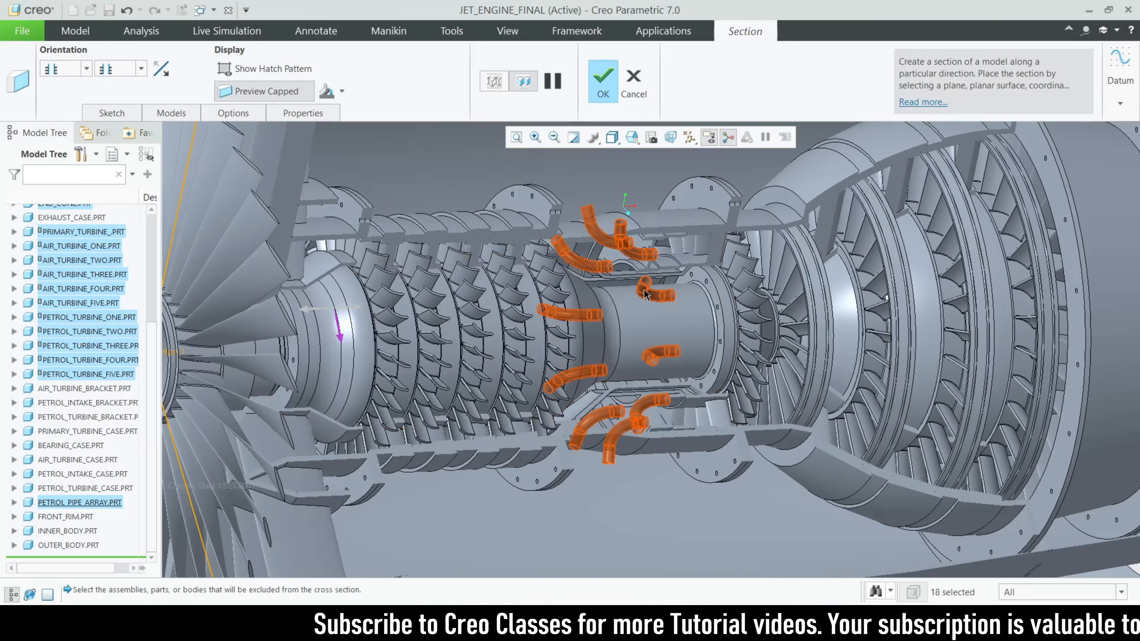
left_click(674, 270, "ctrl")
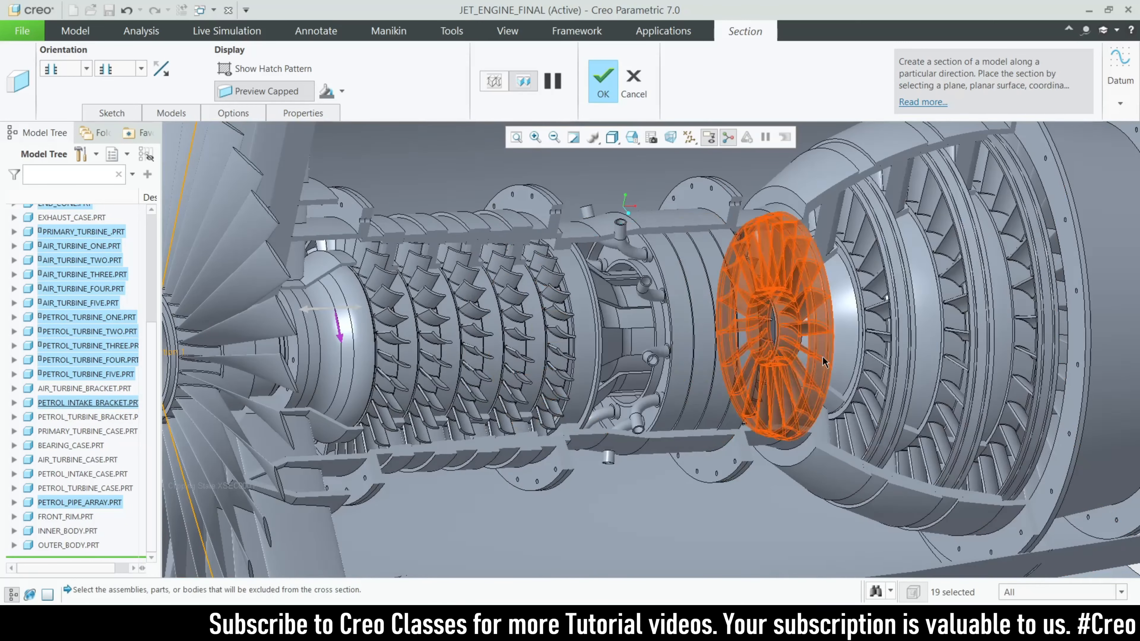
left_click(683, 278, "ctrl")
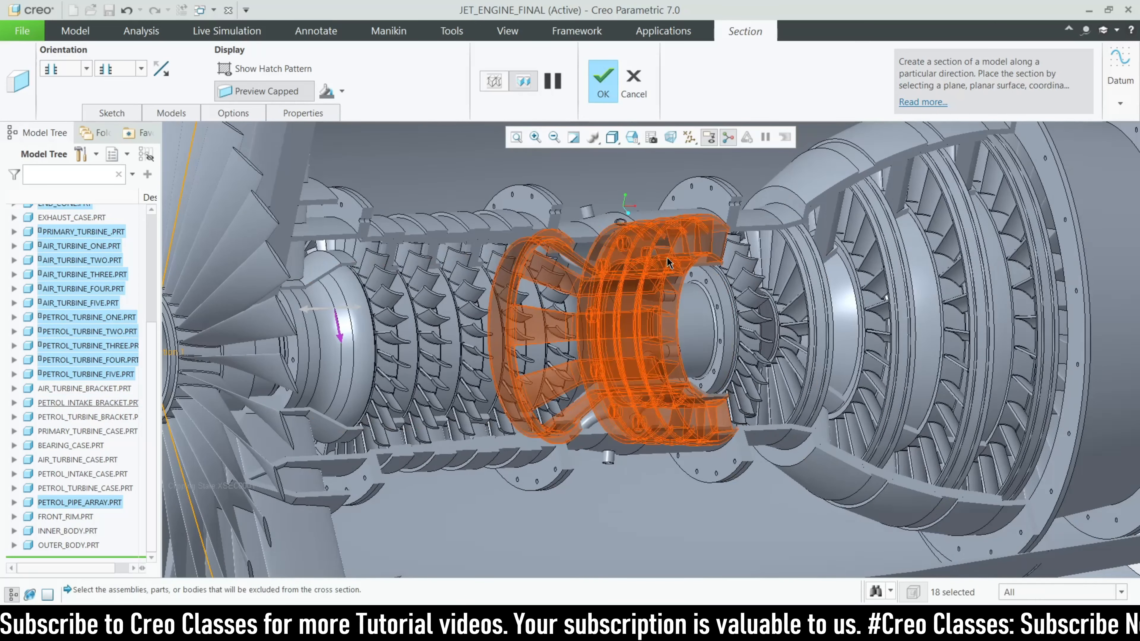
left_click(671, 267, "ctrl")
scroll(709, 359, "down", 3)
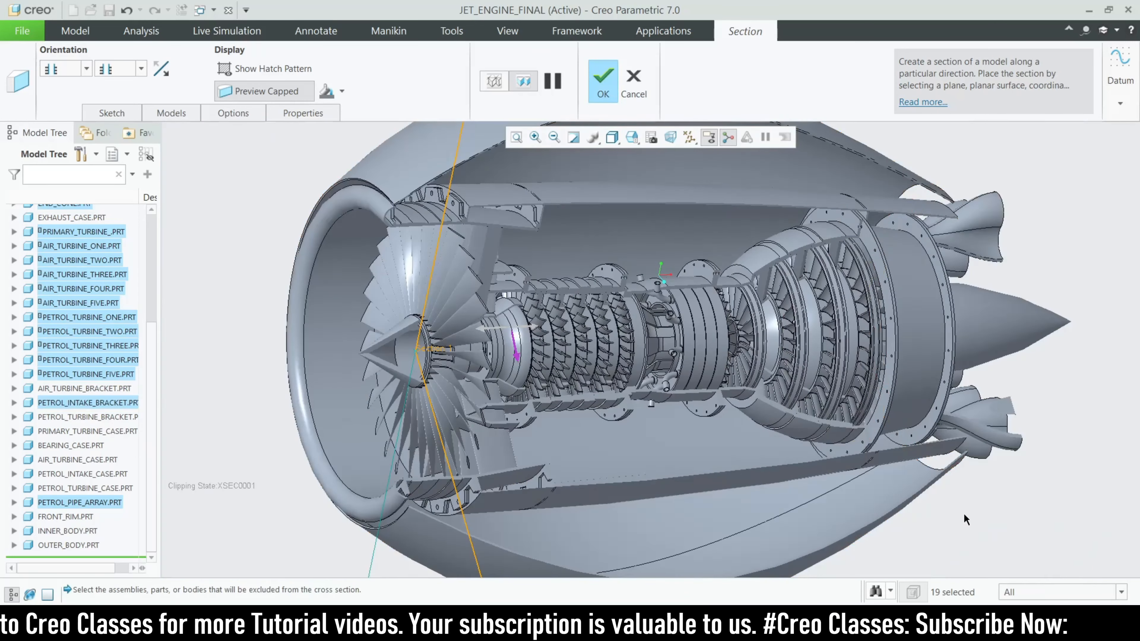
scroll(964, 514, "down", 2)
scroll(945, 499, "up", 1)
scroll(556, 352, "down", 1)
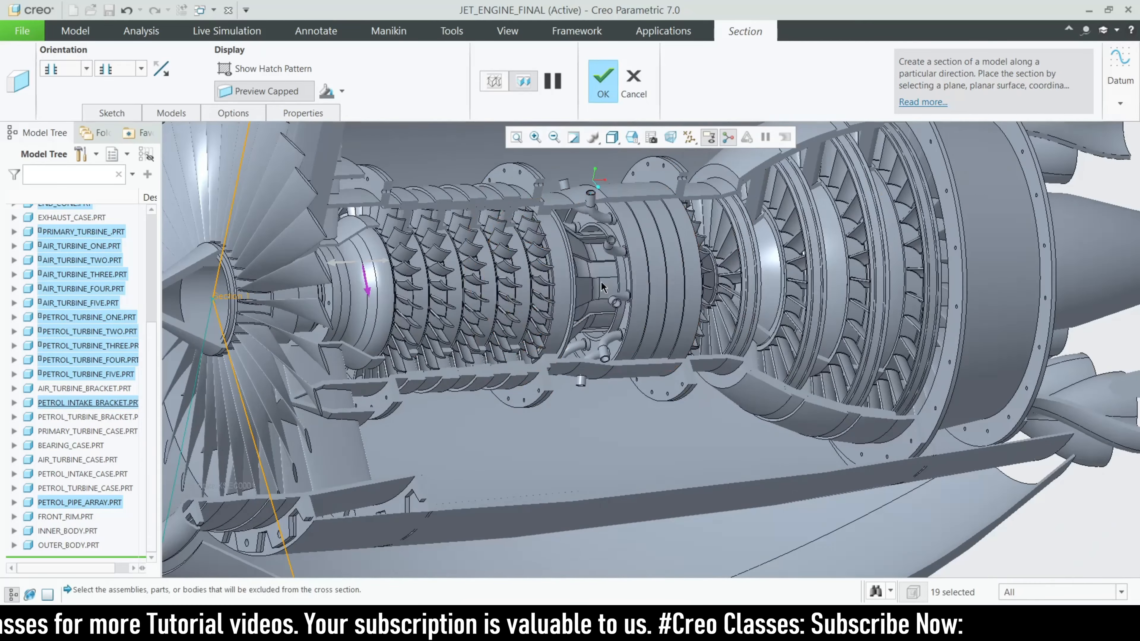
scroll(602, 288, "down", 1)
left_click(690, 246, "ctrl")
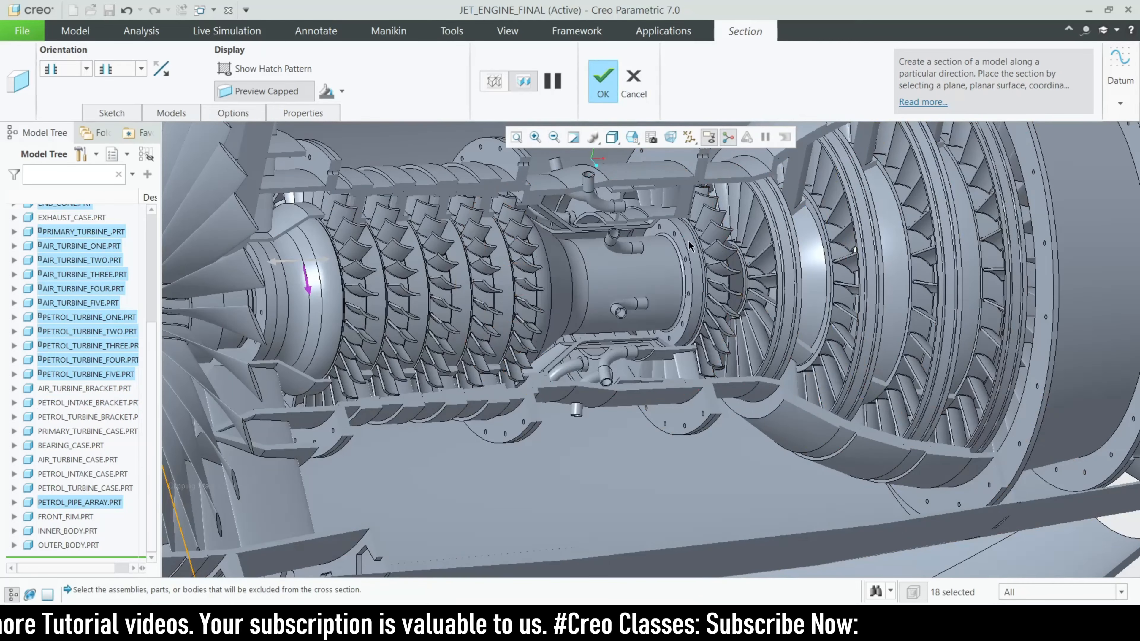
left_click(690, 246, "ctrl")
Step: Exclude the pointed nose cone in front of the fan from the section and complete the section
scroll(893, 391, "down", 3)
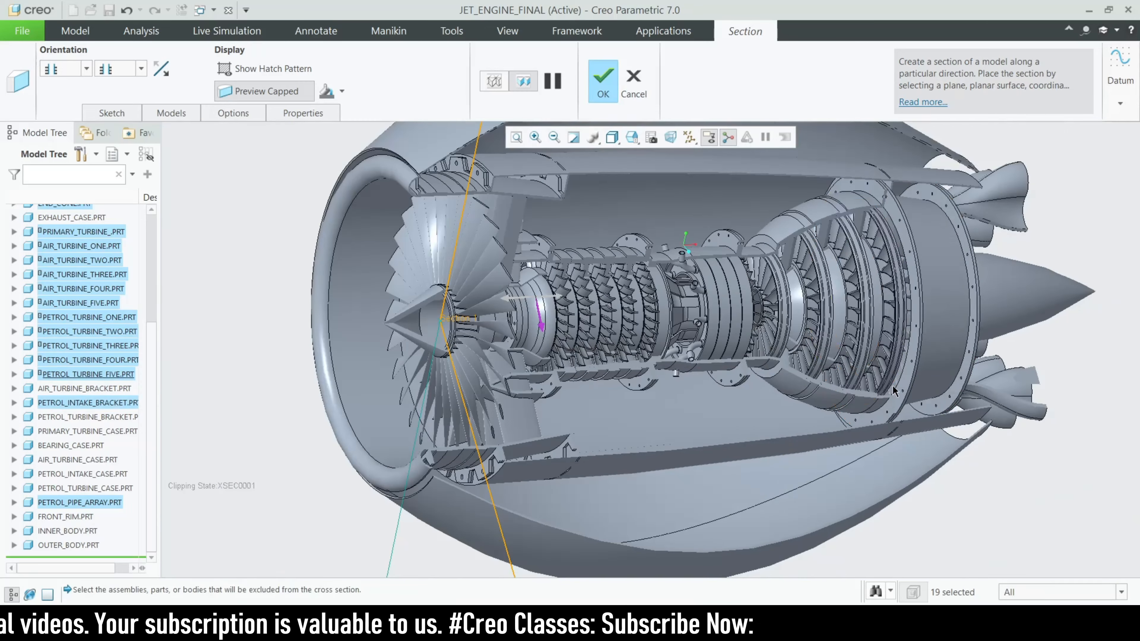
scroll(578, 390, "down", 2)
scroll(553, 385, "up", 2)
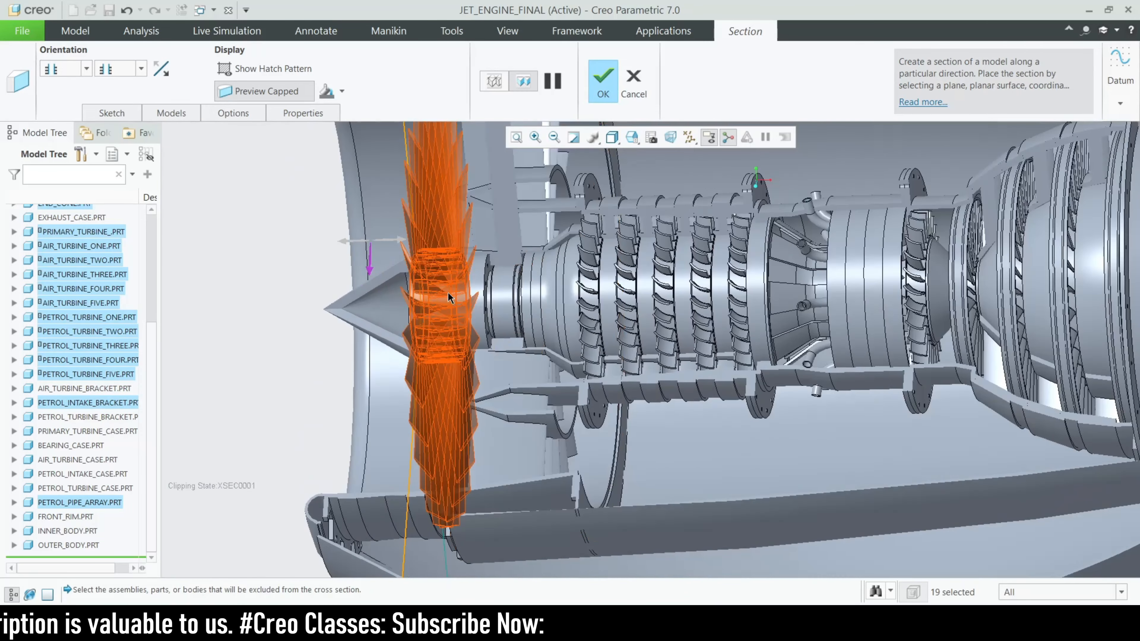
scroll(447, 305, "down", 3)
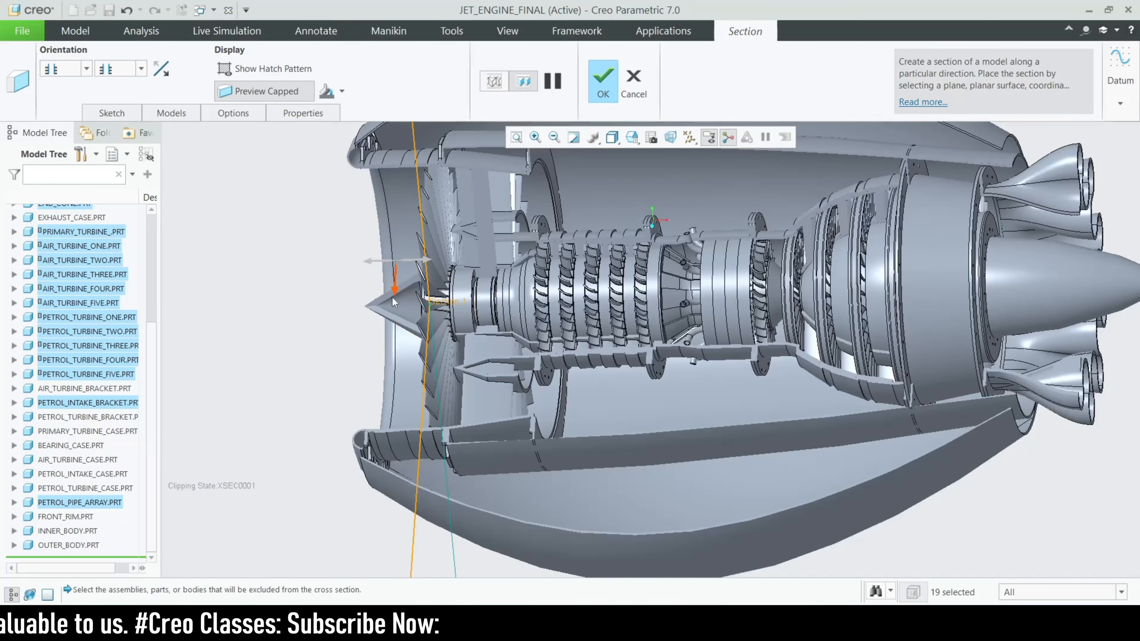
left_click(382, 368)
scroll(502, 358, "up", 2)
scroll(503, 358, "down", 3)
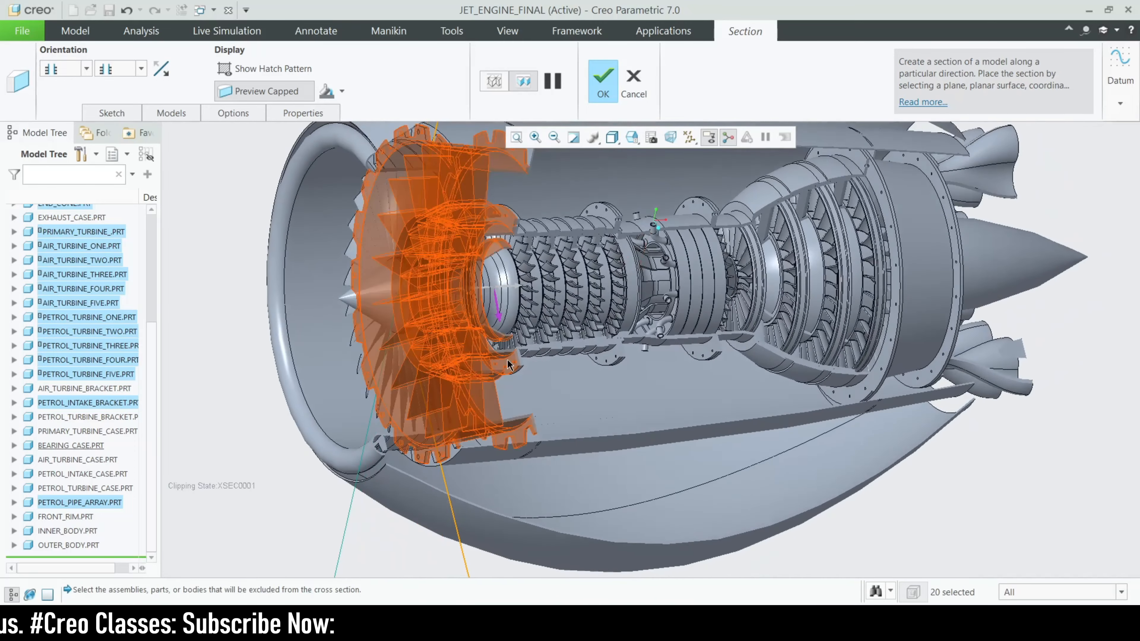
scroll(583, 269, "up", 3)
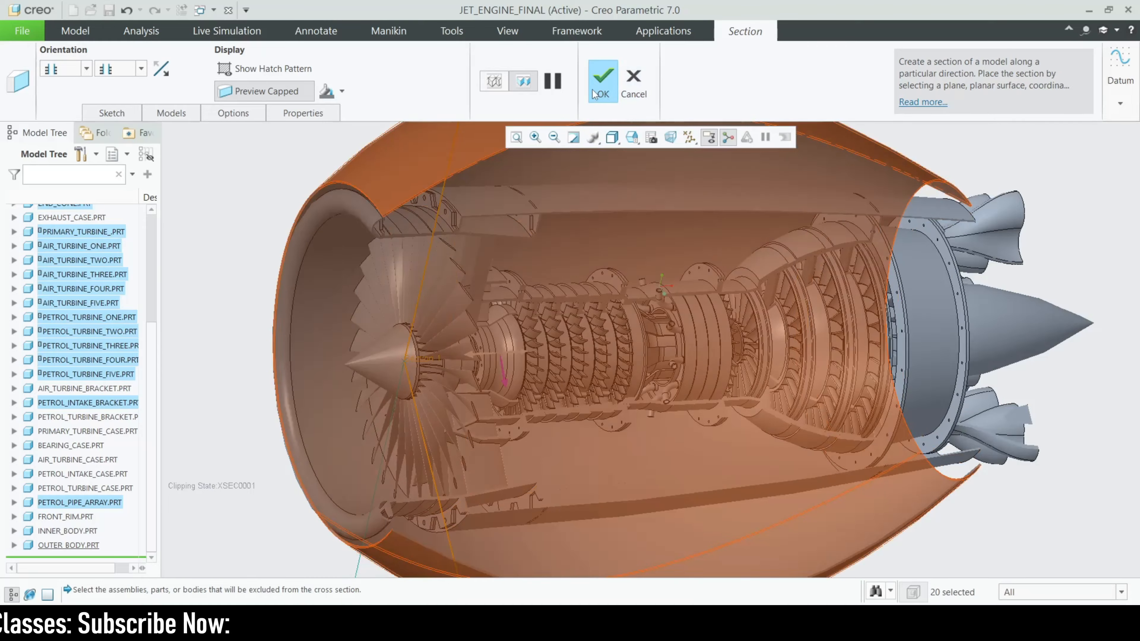
left_click(602, 83)
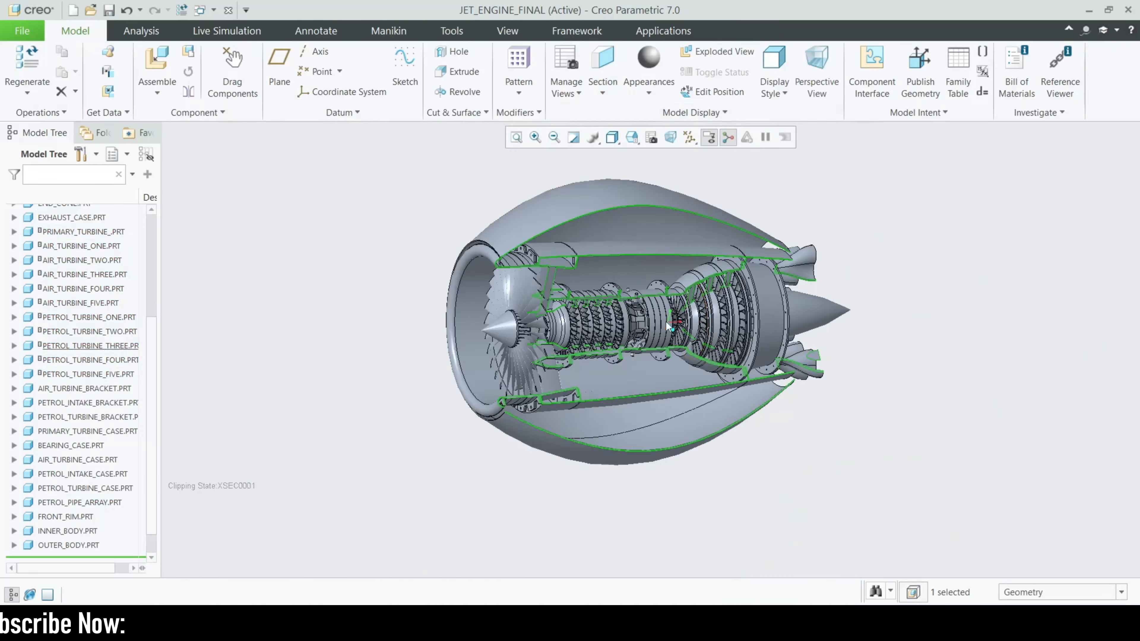
Step: Examine the sectioned jet engine from several angles, from the front fan and air turbines to the rear petrol turbines
middle_click_drag(691, 314, 923, 351)
scroll(833, 324, "up", 3)
scroll(832, 324, "down", 3)
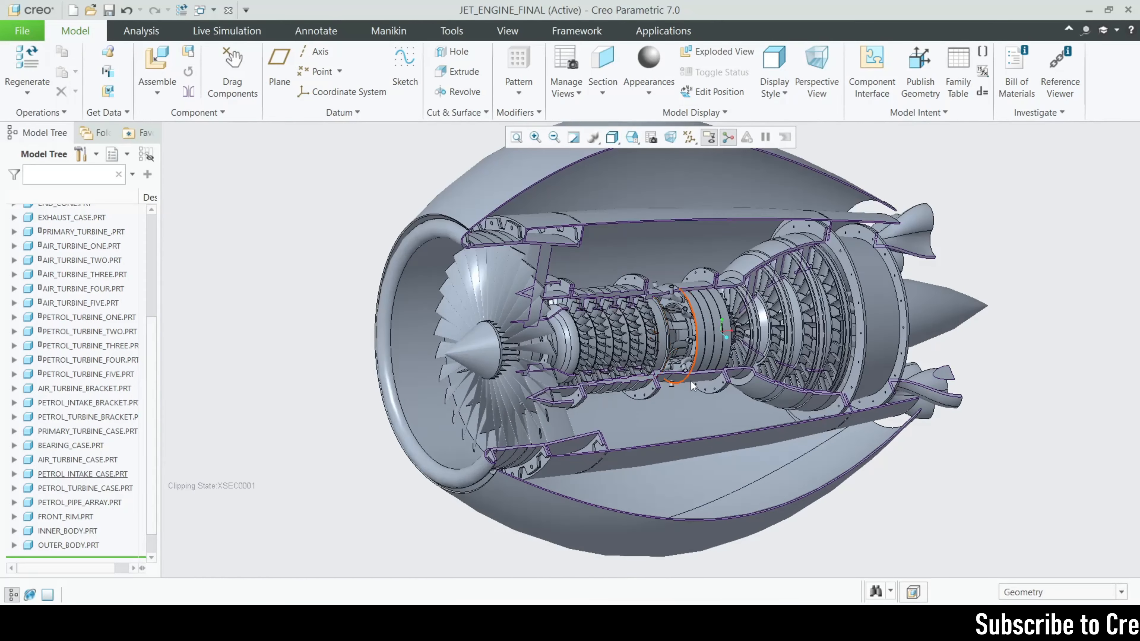
mouse_move(693, 385)
middle_mouse_down()
mouse_move(727, 354)
mouse_move(705, 355)
mouse_move(718, 338)
middle_mouse_up()
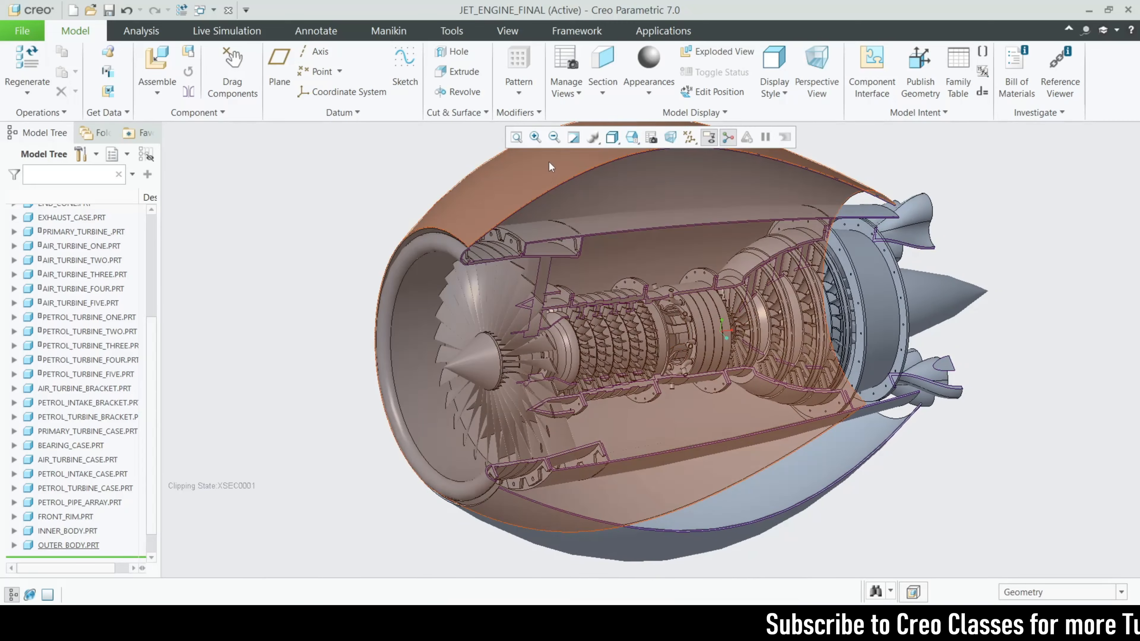
scroll(546, 353, "up", 2)
scroll(671, 354, "down", 2)
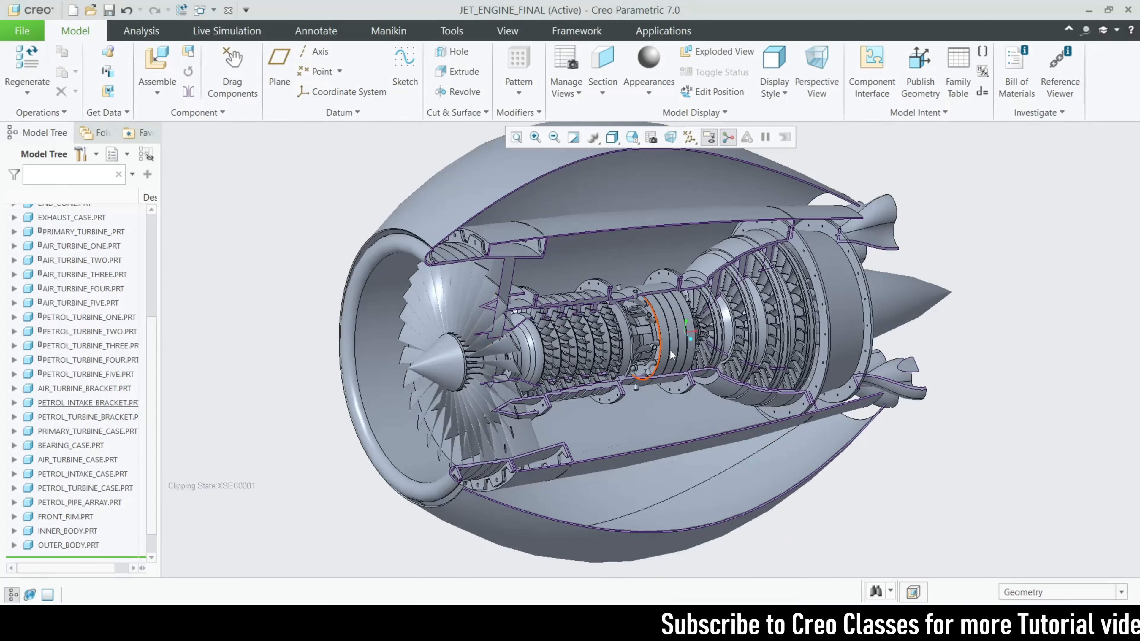
middle_click_drag(672, 355, 679, 356)
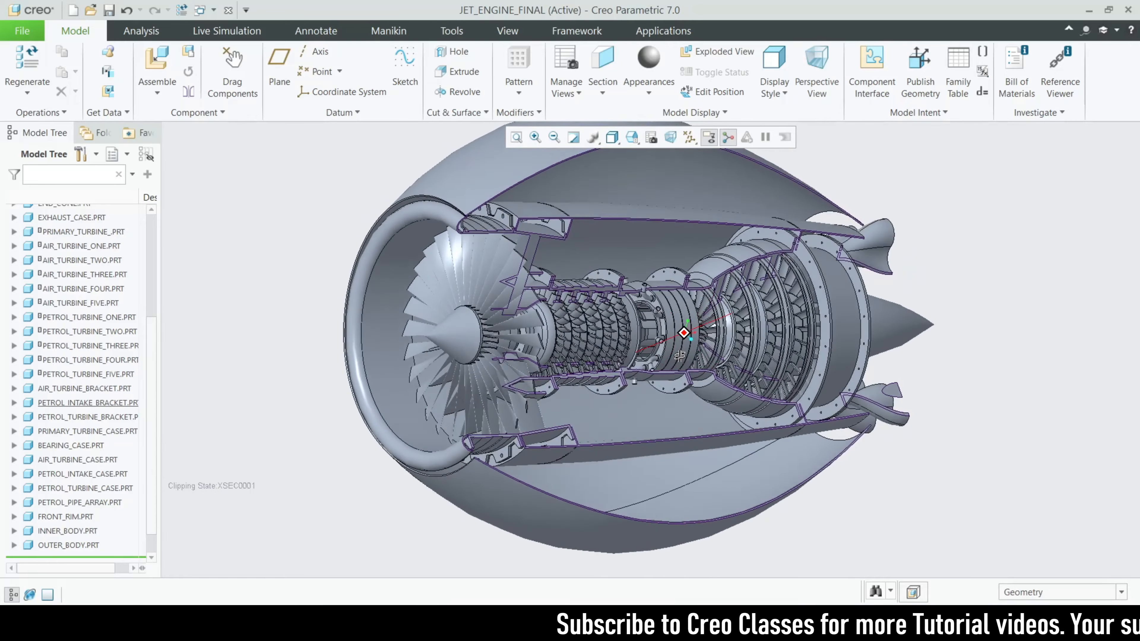
scroll(673, 307, "down", 1)
scroll(593, 307, "down", 1)
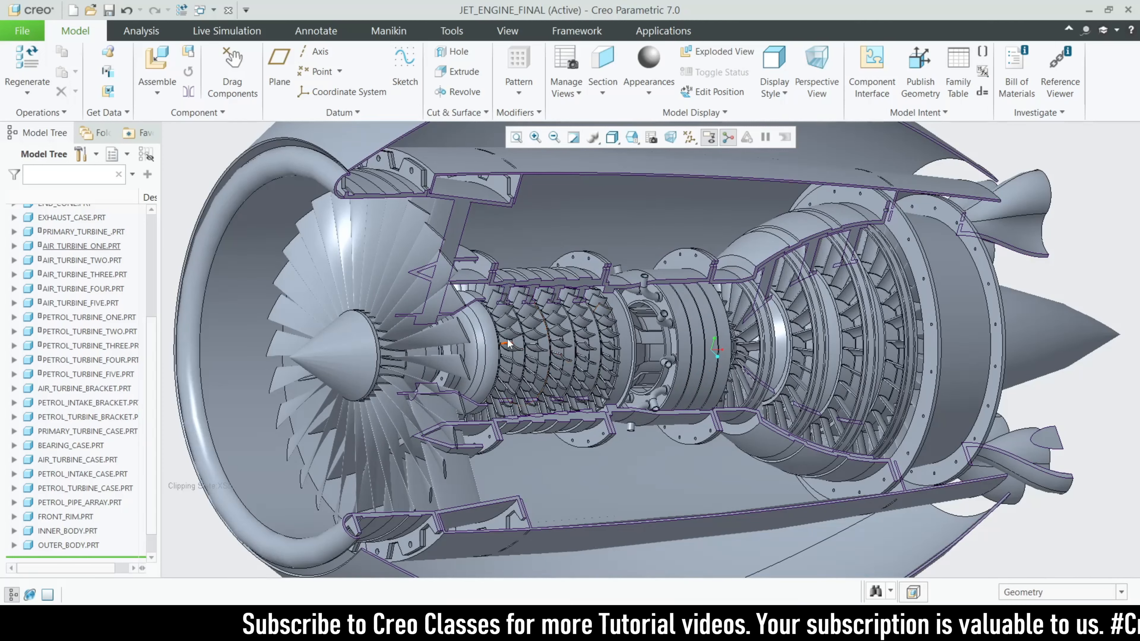
middle_click_drag(508, 344, 518, 367)
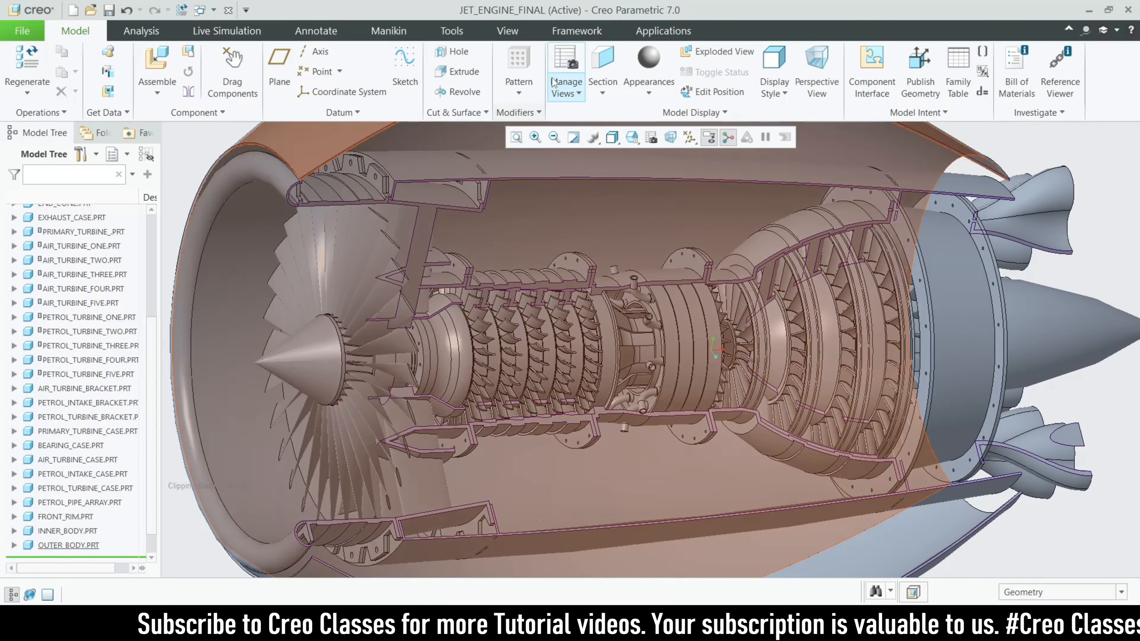
Step: Switch to the Mechanism application and start a servo motor on the front fan's rotation axis
left_click(663, 30)
left_click(281, 72)
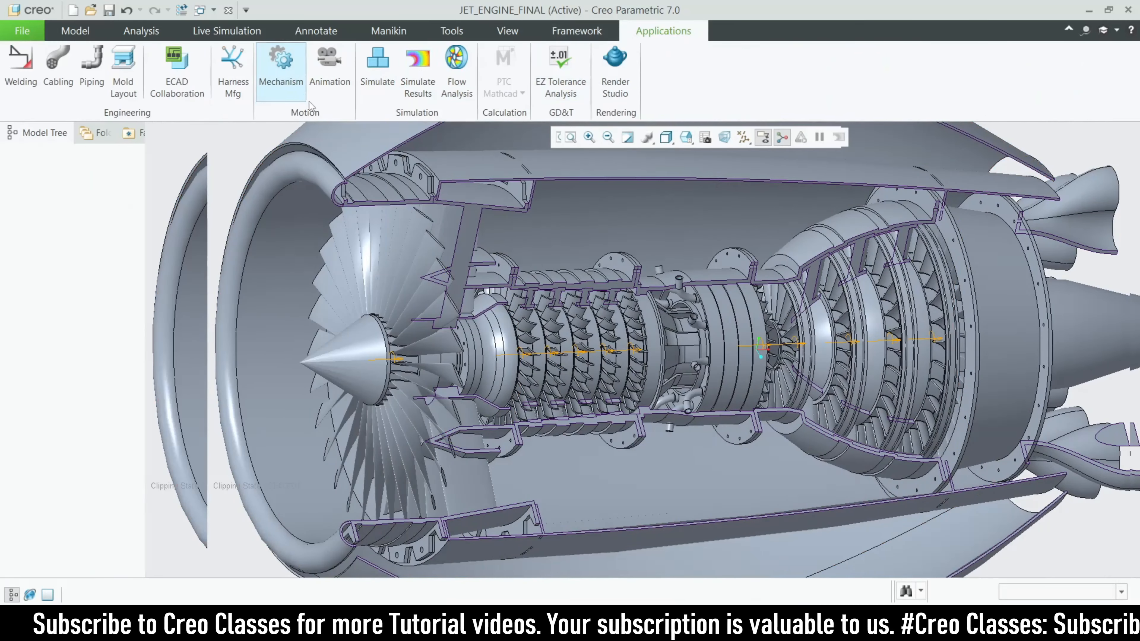
left_click(478, 81)
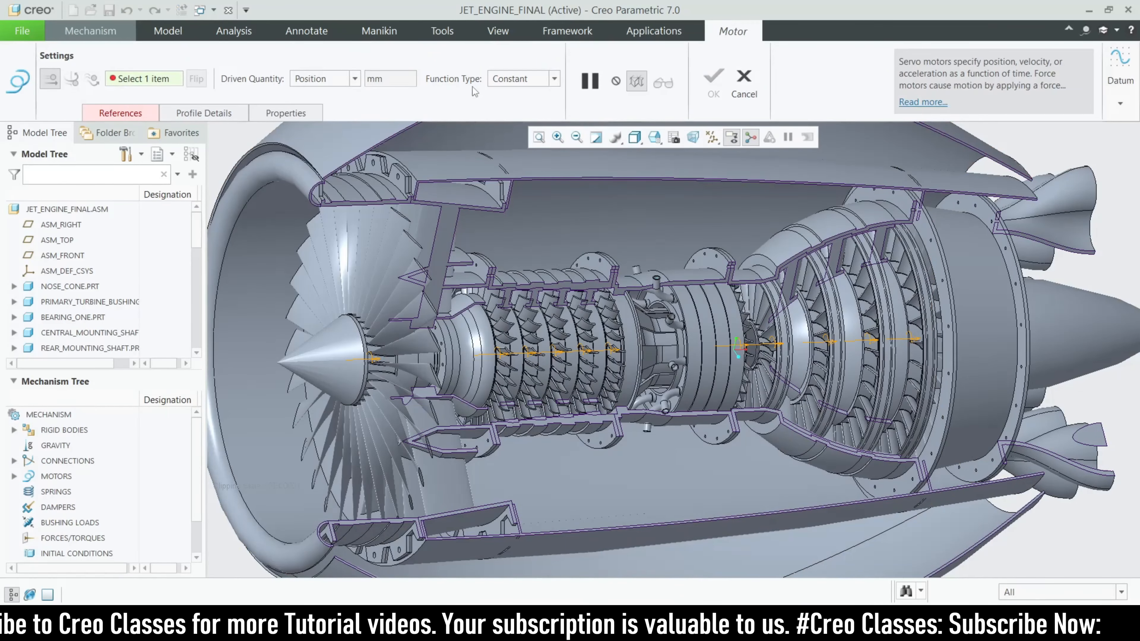
scroll(351, 361, "up", 2)
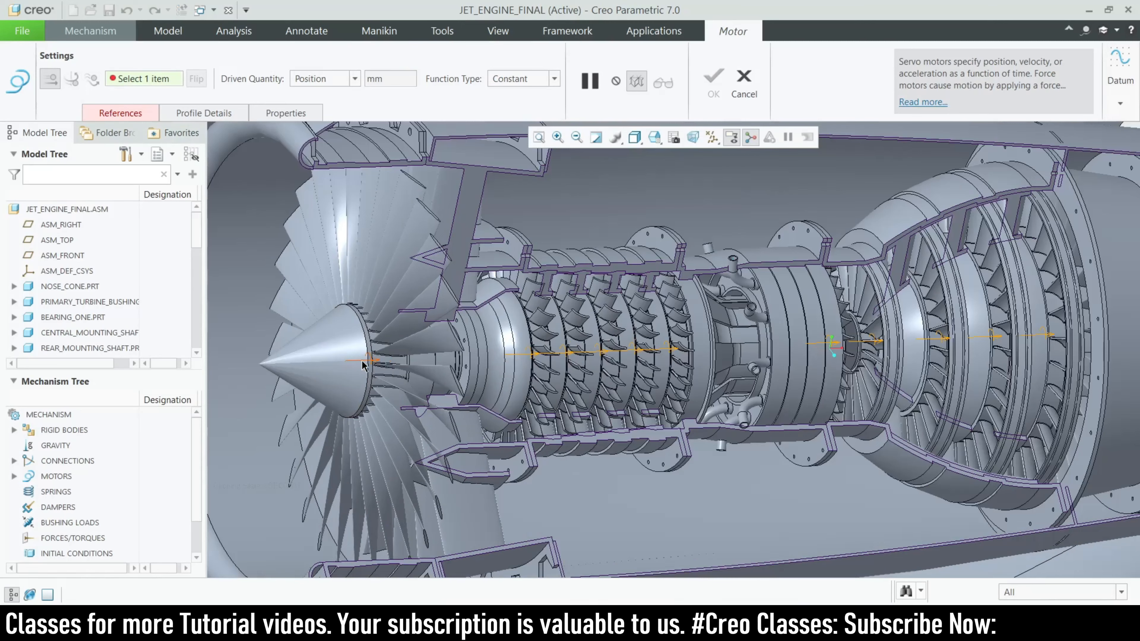
left_click(361, 359)
scroll(389, 355, "down", 3)
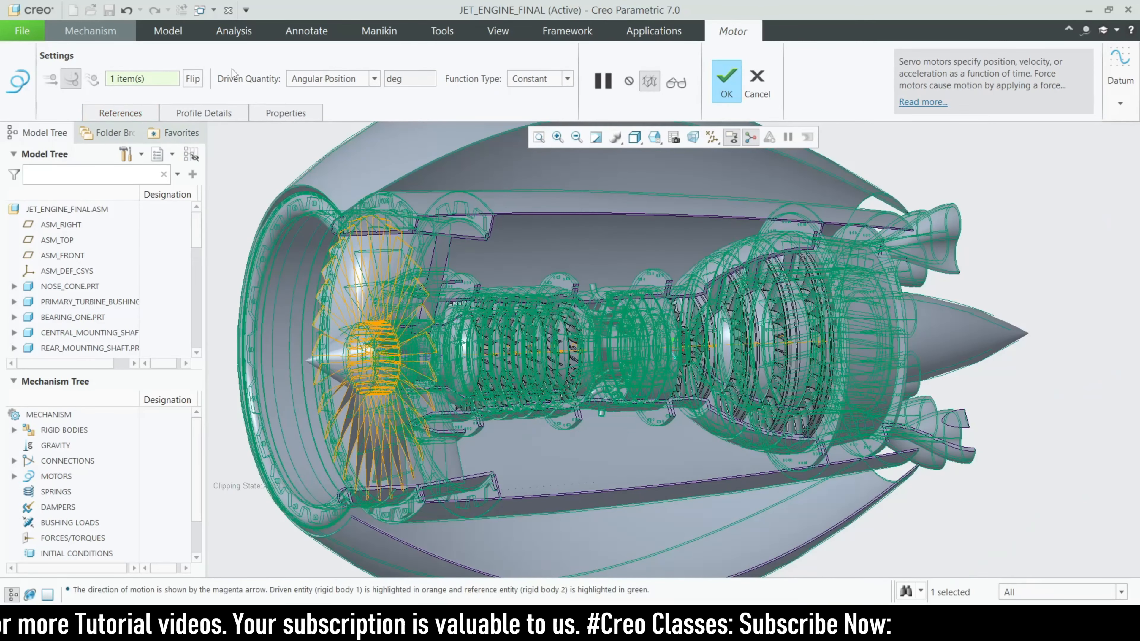
Step: Drive the front fan's motor by a constant angular velocity of 30 deg/sec and complete the motor
left_click(223, 116)
left_click(266, 163)
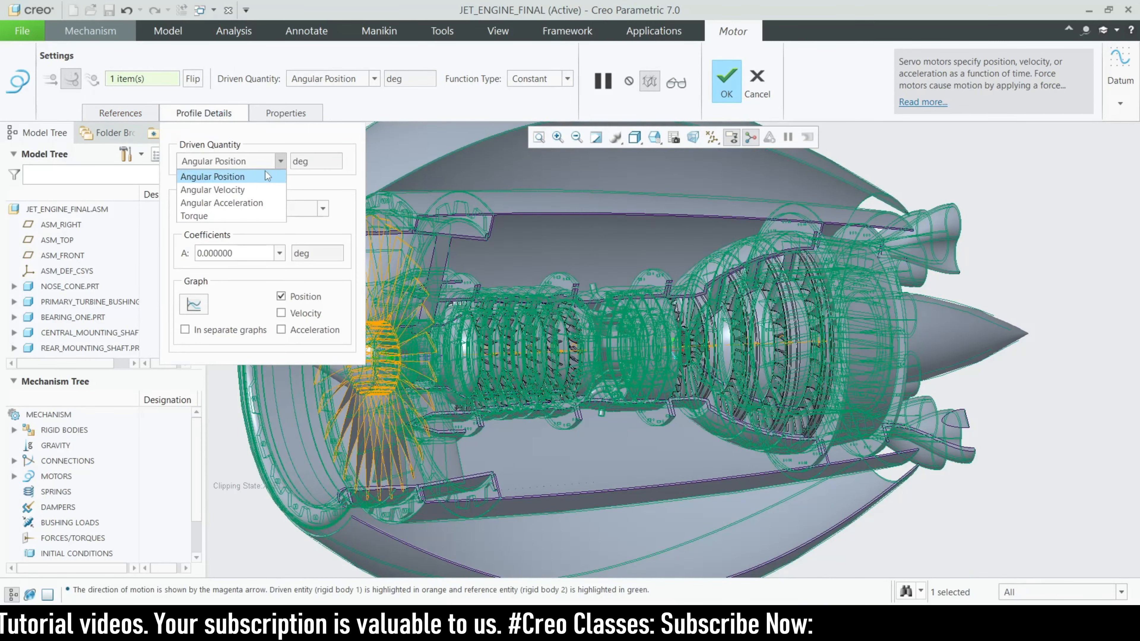
left_click(255, 189)
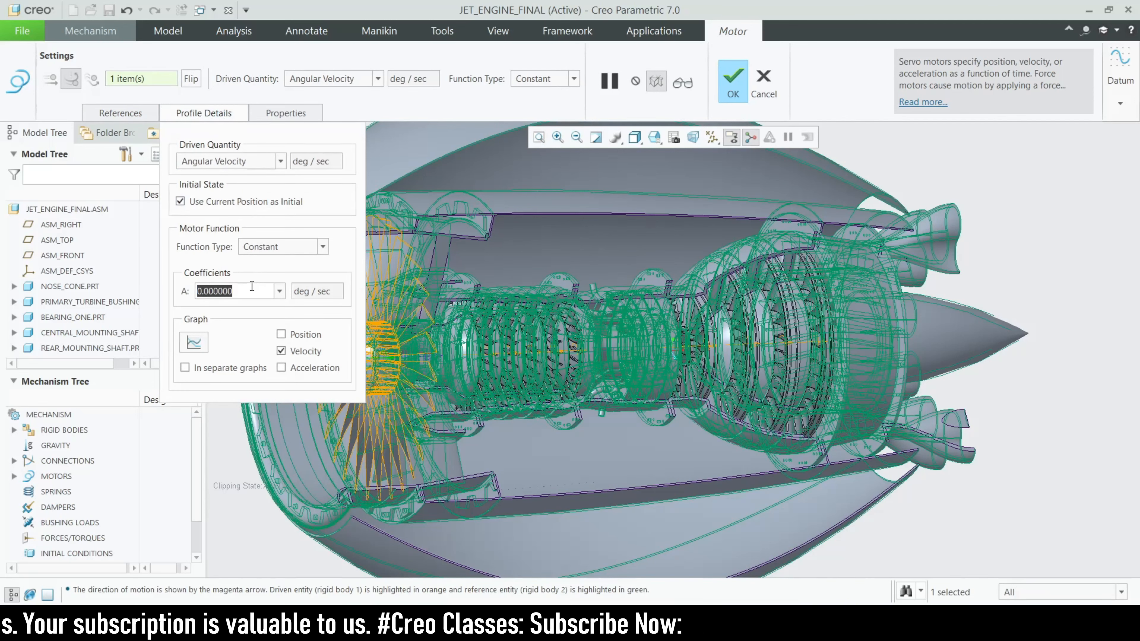
type("30")
key("Return")
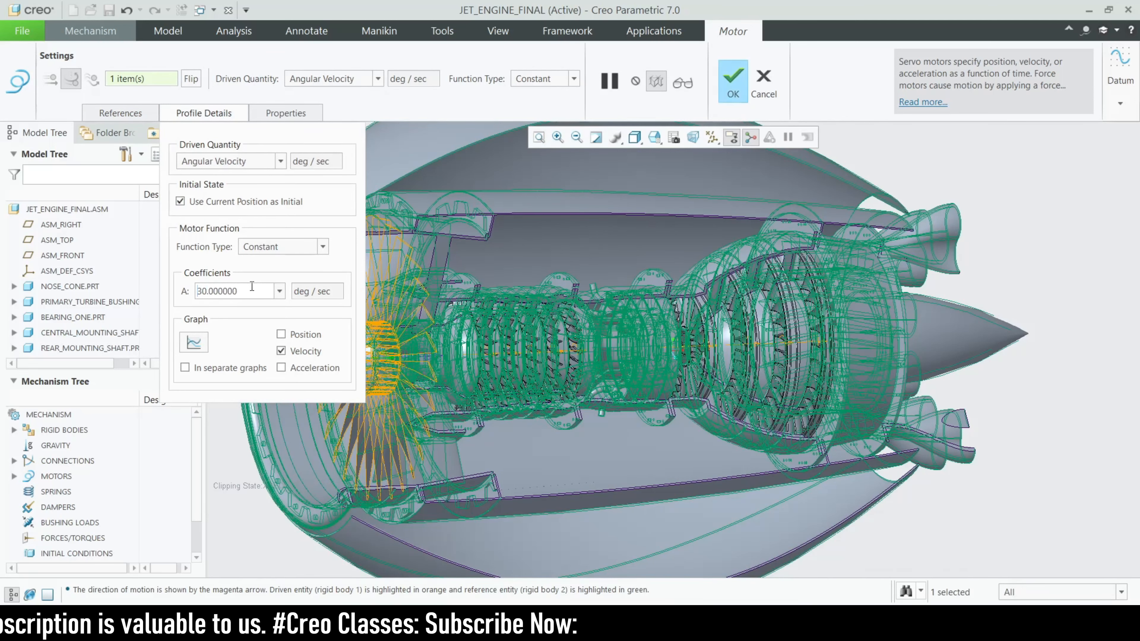
left_click(733, 81)
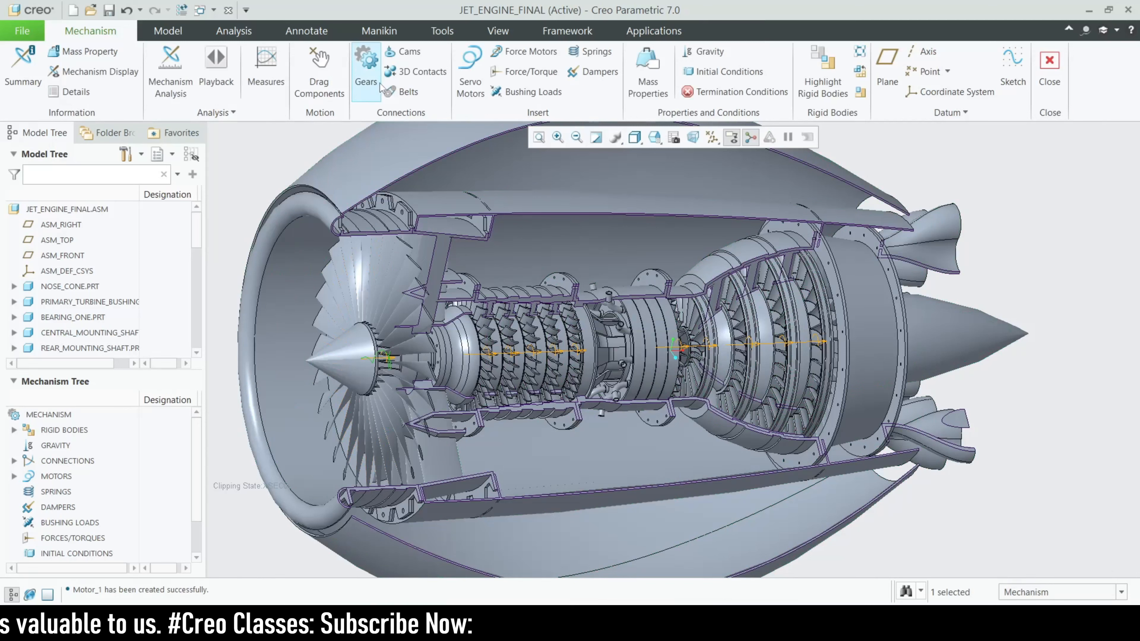
Step: Create a servo motor on the first air turbine's rotation axis with a constant angular velocity of 30 deg/sec
left_click(469, 71)
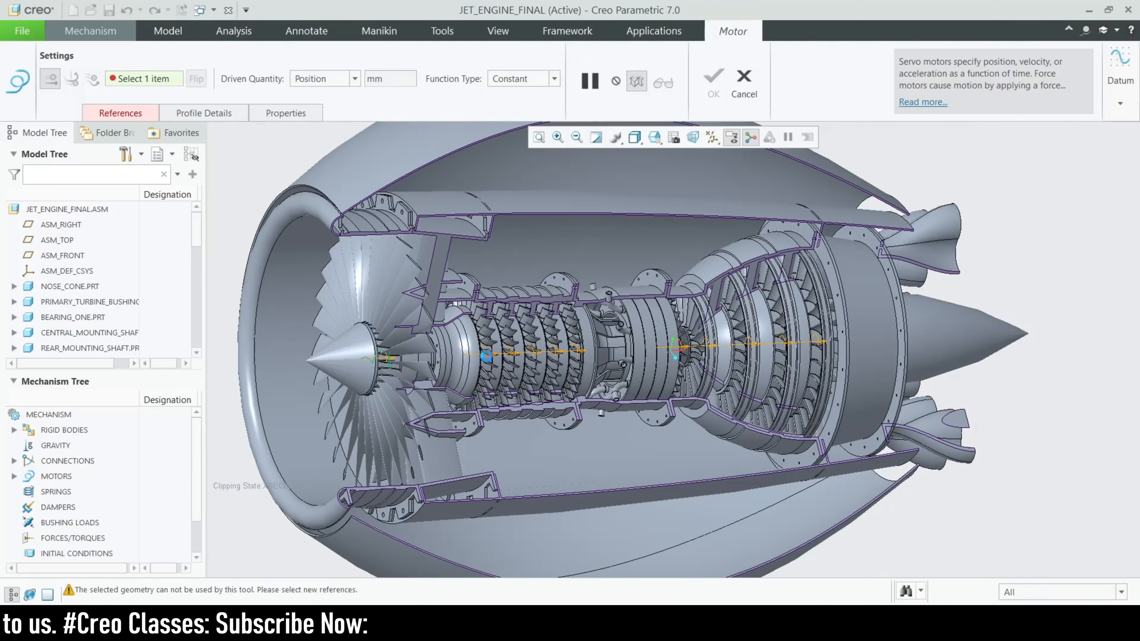
left_click(487, 356)
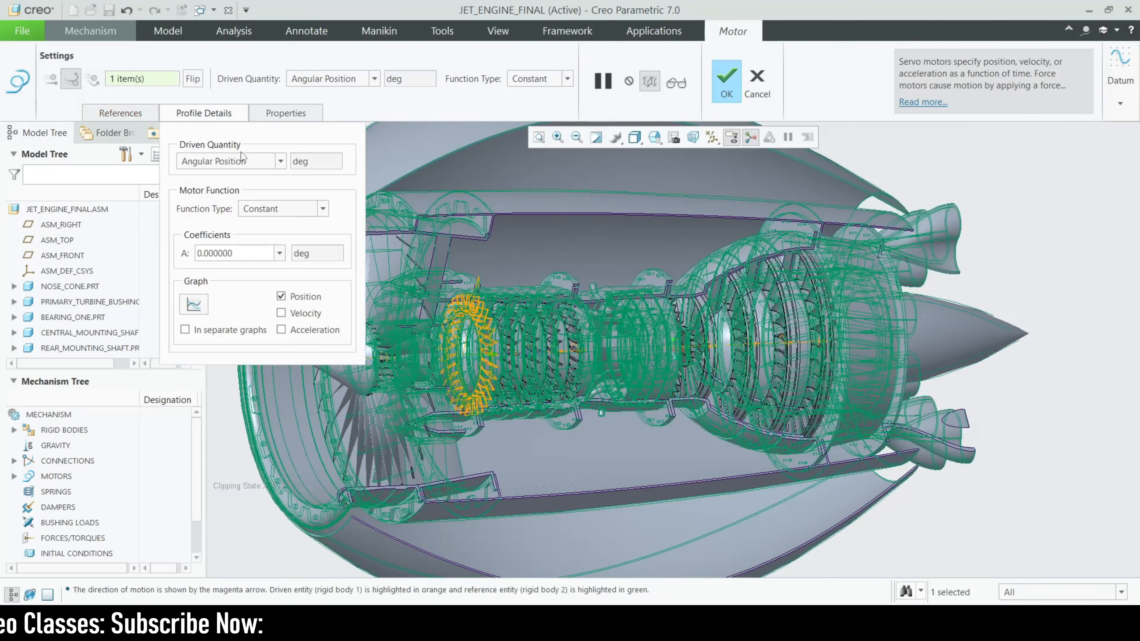
left_click(242, 160)
left_click(243, 192)
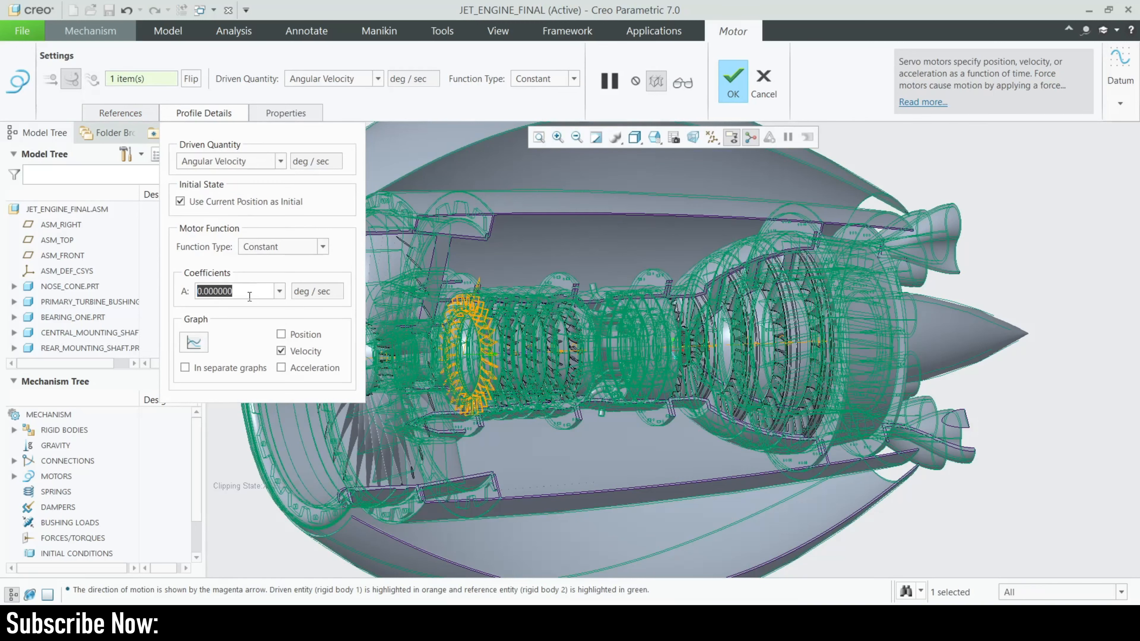
type("30")
key("Return")
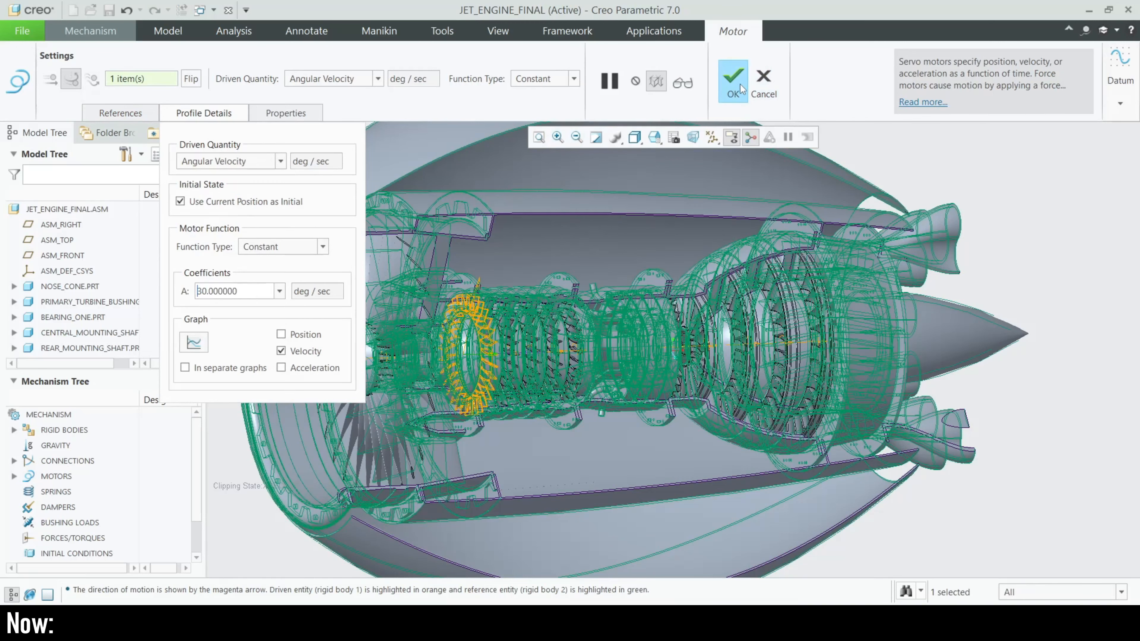
left_click(740, 88)
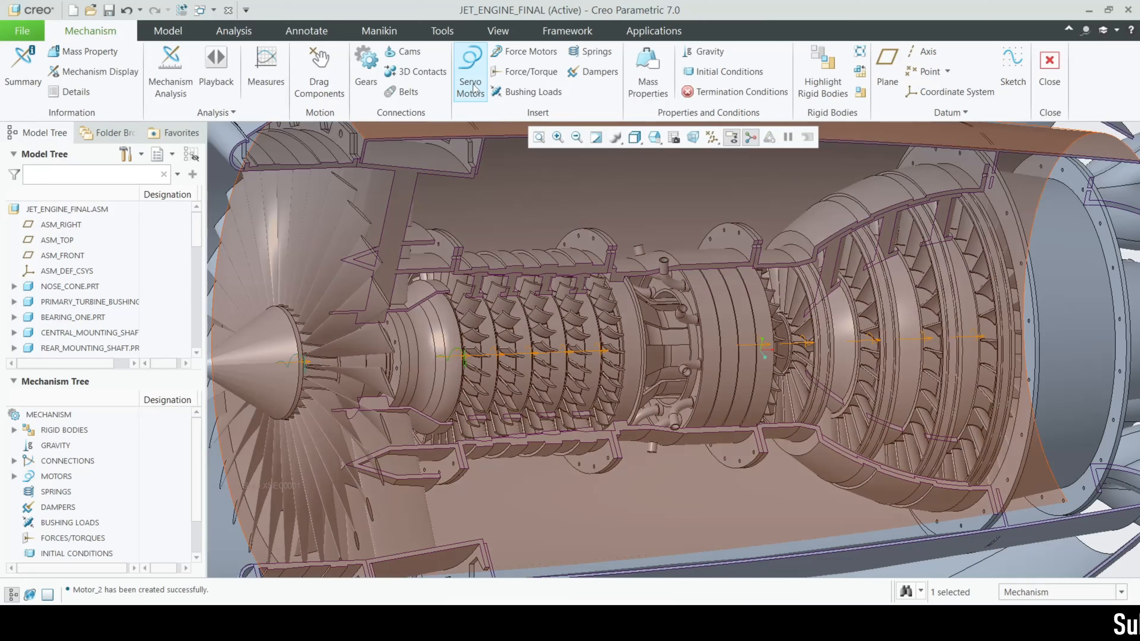
Step: Create a servo motor on the second air turbine's rotation axis with a constant angular velocity of 30 deg/sec
left_click(471, 83)
left_click(498, 357)
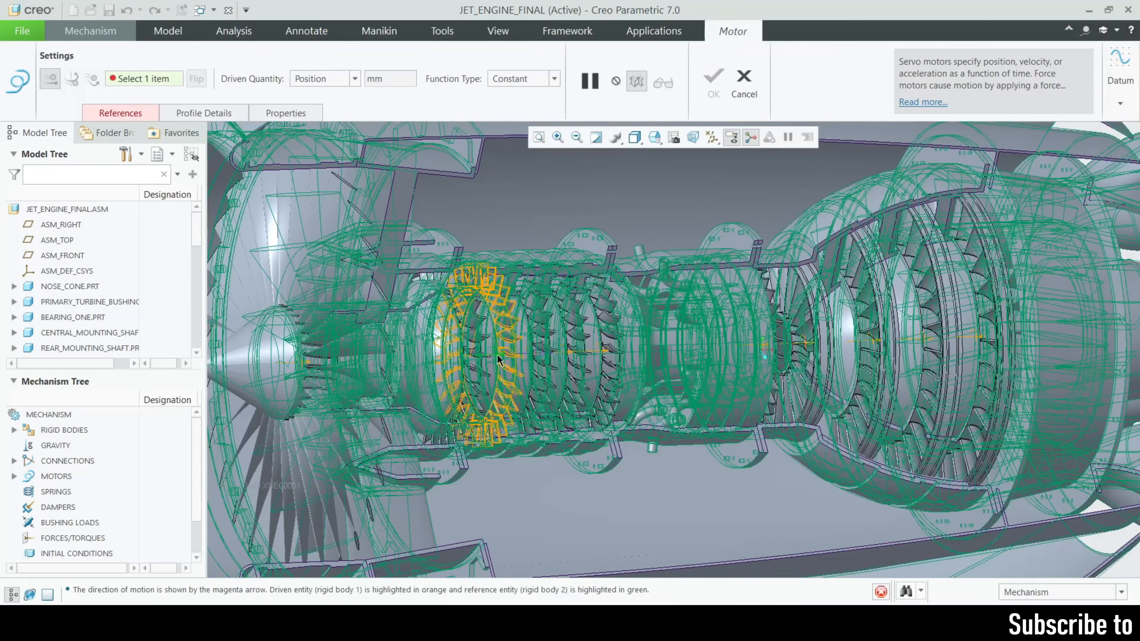
left_click(231, 115)
left_click(233, 160)
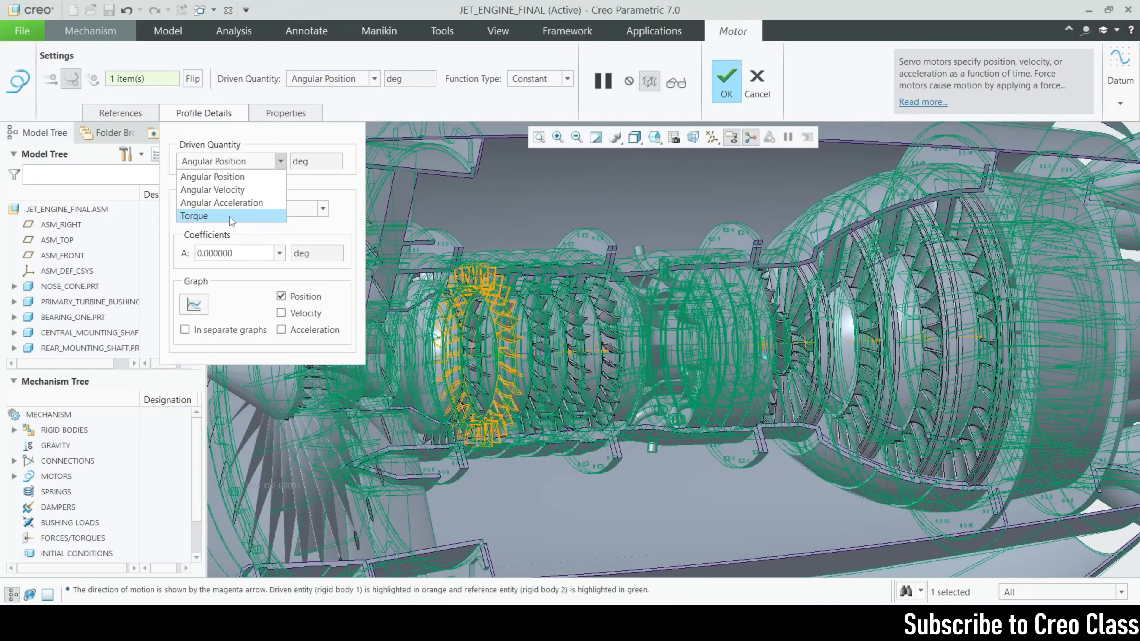
left_click(233, 191)
key("BackSpace")
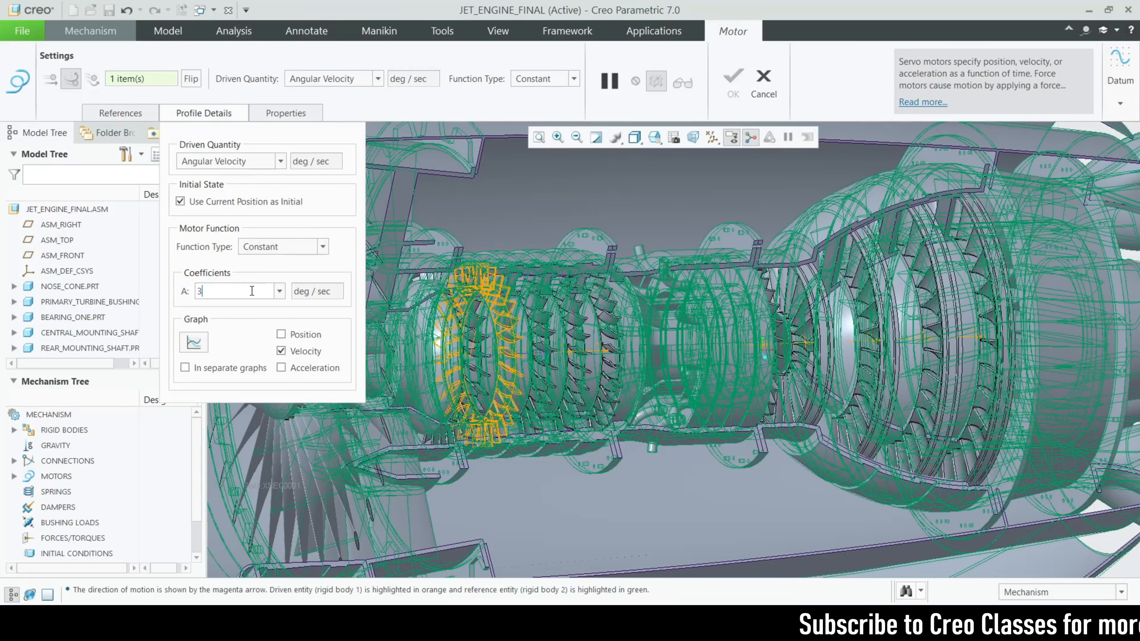
type("30")
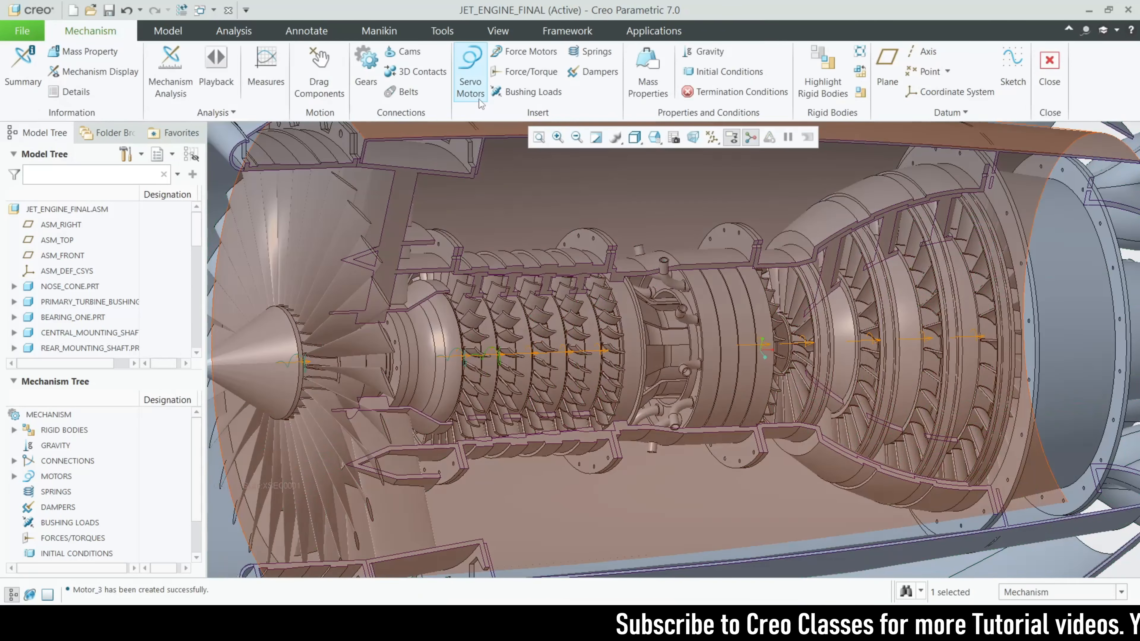
Step: Create a servo motor on the third air turbine's rotation axis with a constant angular velocity of 30 deg/sec
left_click(477, 93)
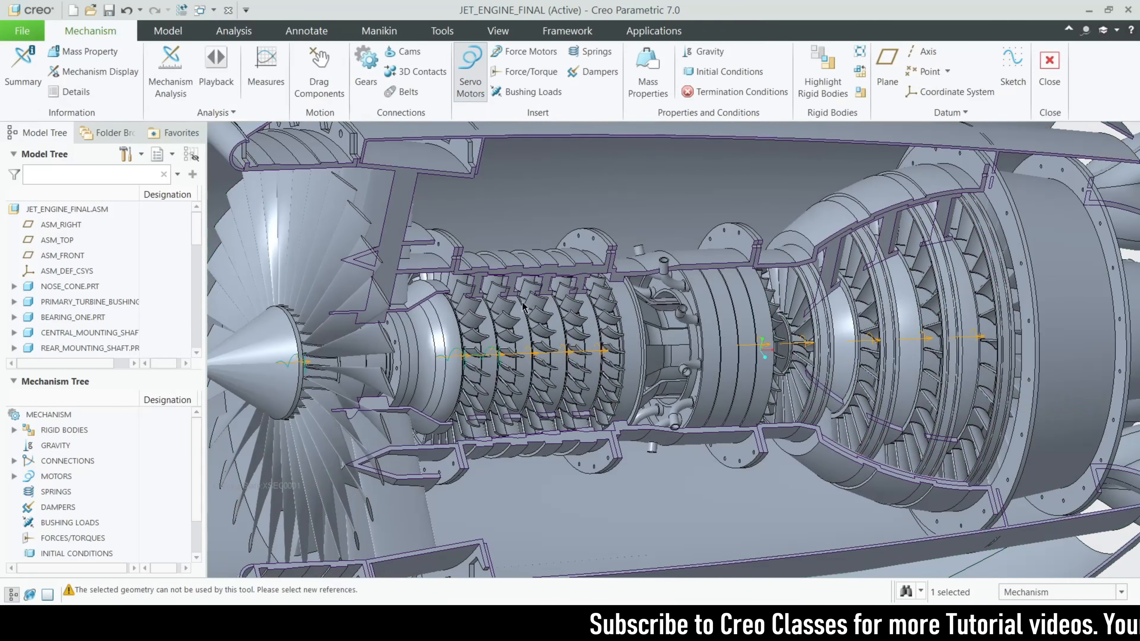
left_click(537, 361)
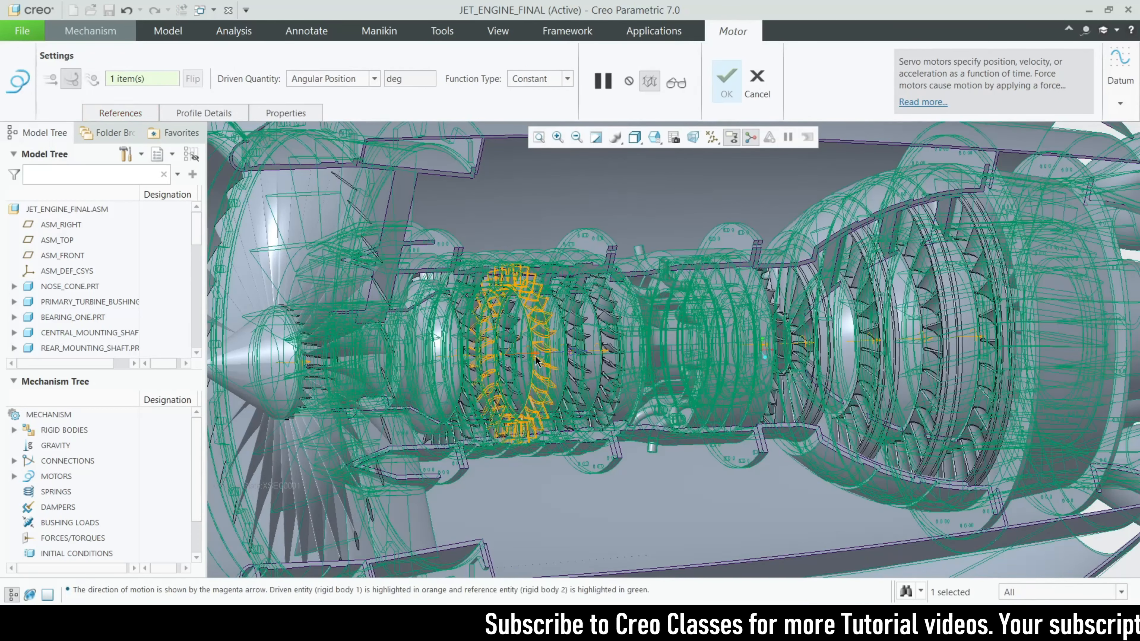
left_click(197, 113)
left_click(280, 161)
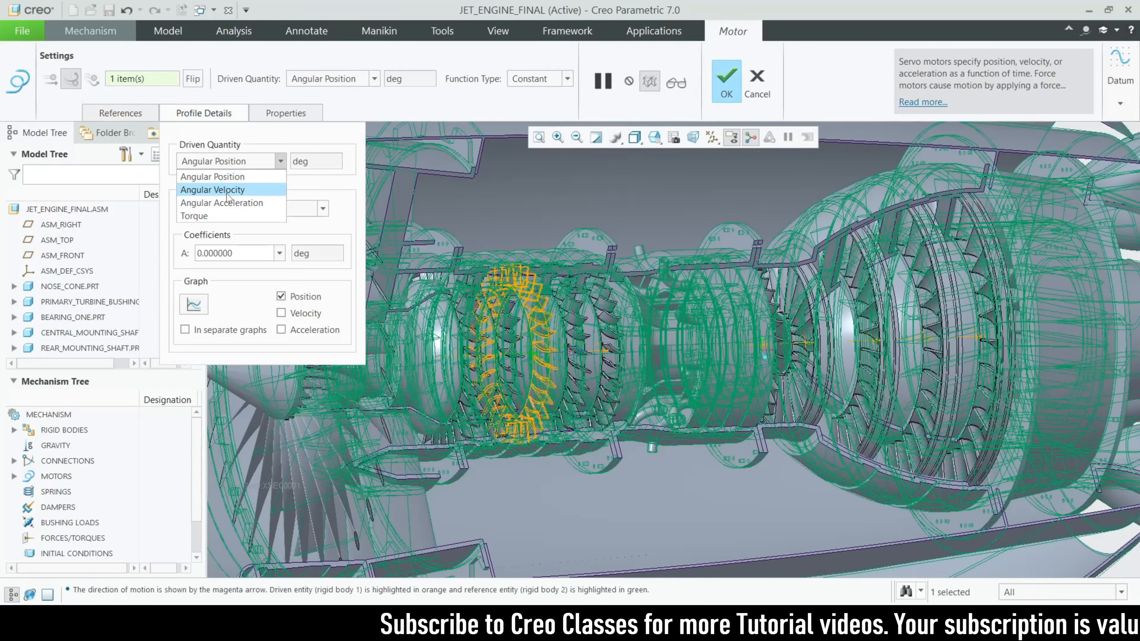
left_click(211, 185)
type("30")
key("Return")
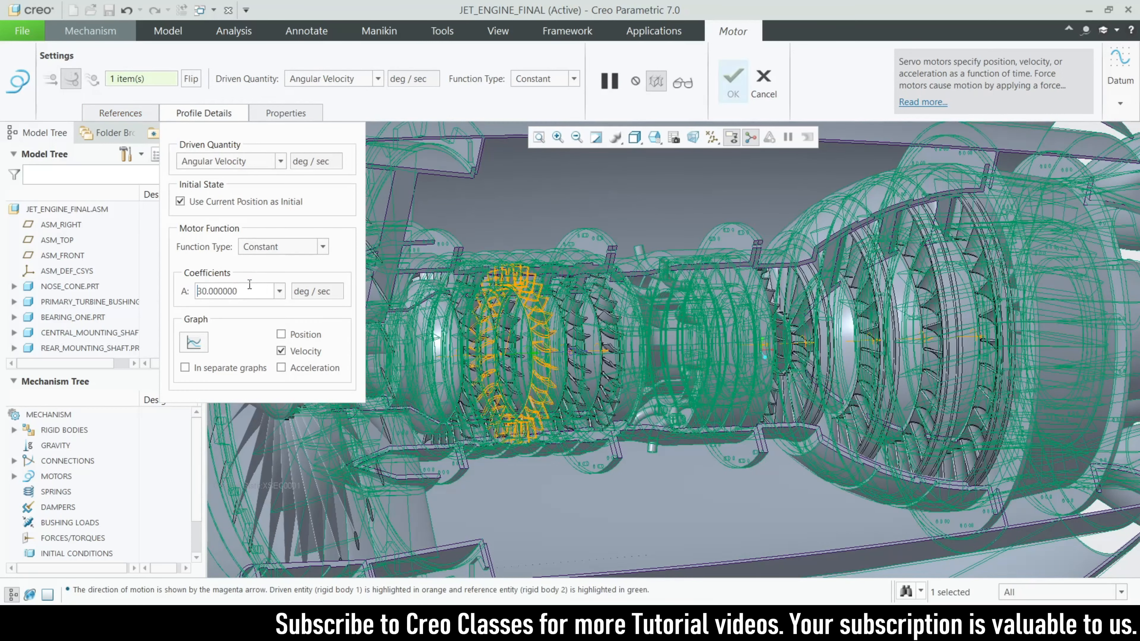
left_click(732, 83)
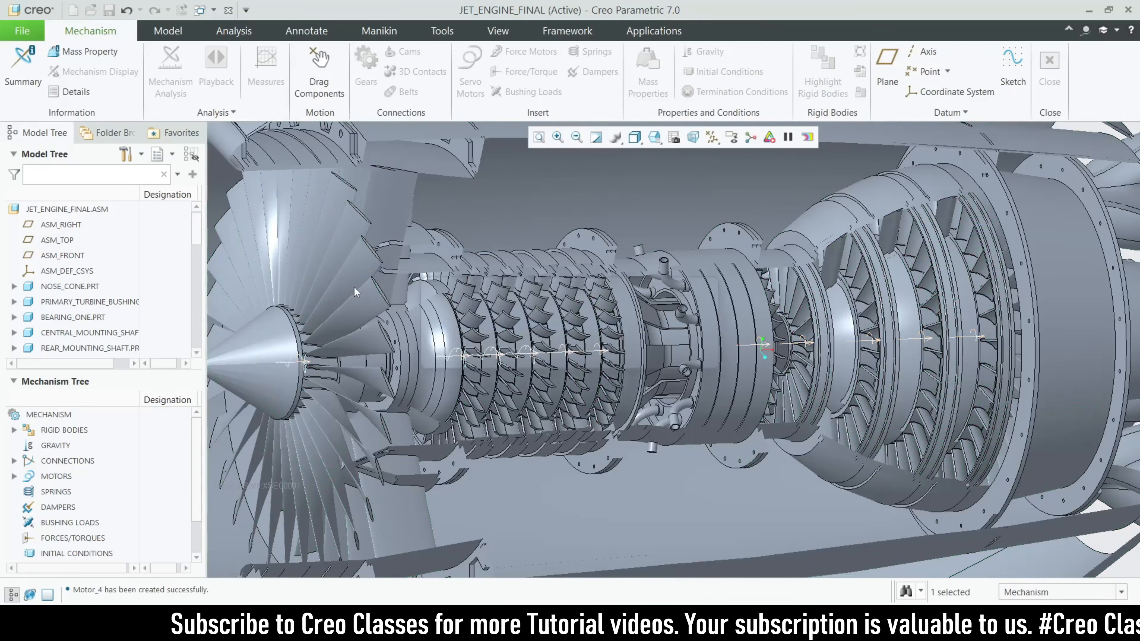
Step: Create a servo motor on the fourth air turbine's rotation axis with a constant angular velocity of 30 deg/sec
left_click(481, 80)
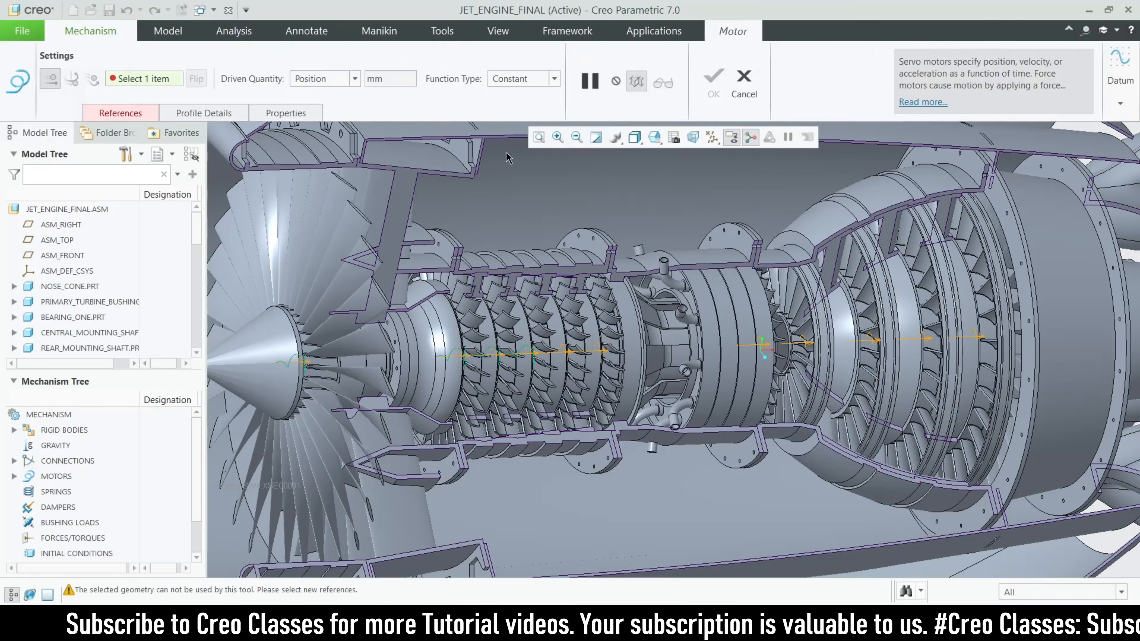
left_click(569, 355)
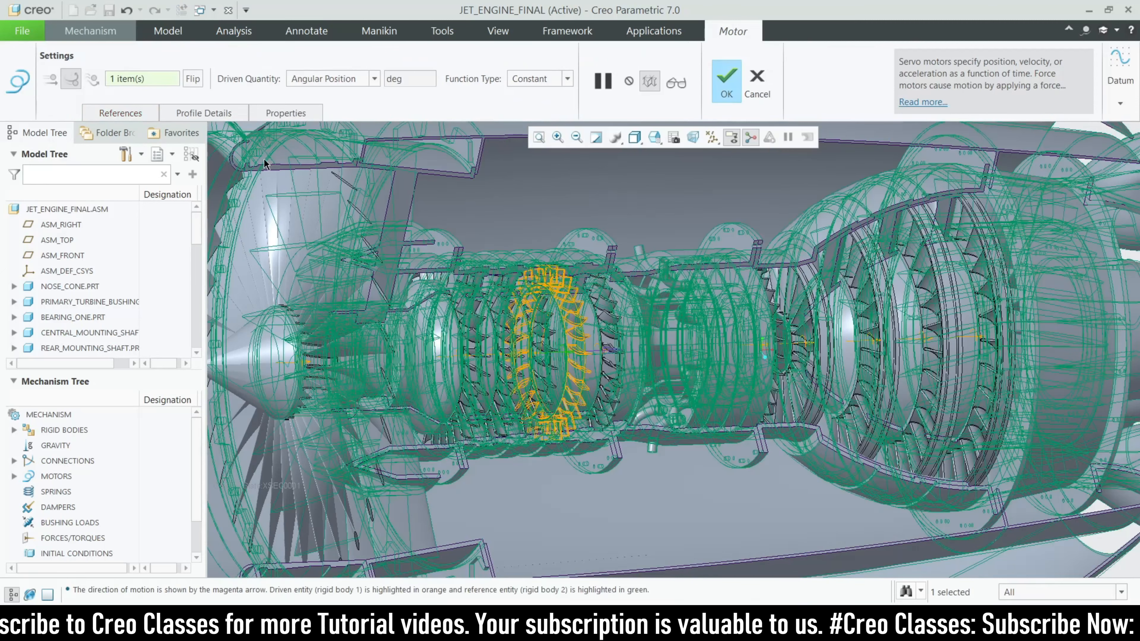
left_click(213, 113)
left_click(228, 167)
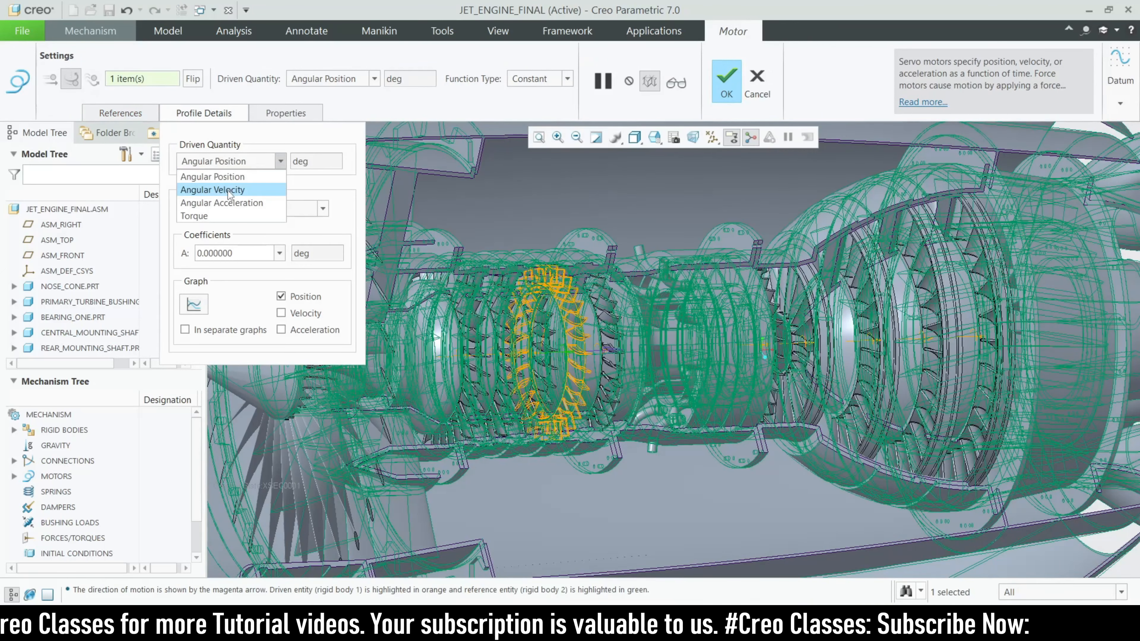
left_click(215, 186)
type("3")
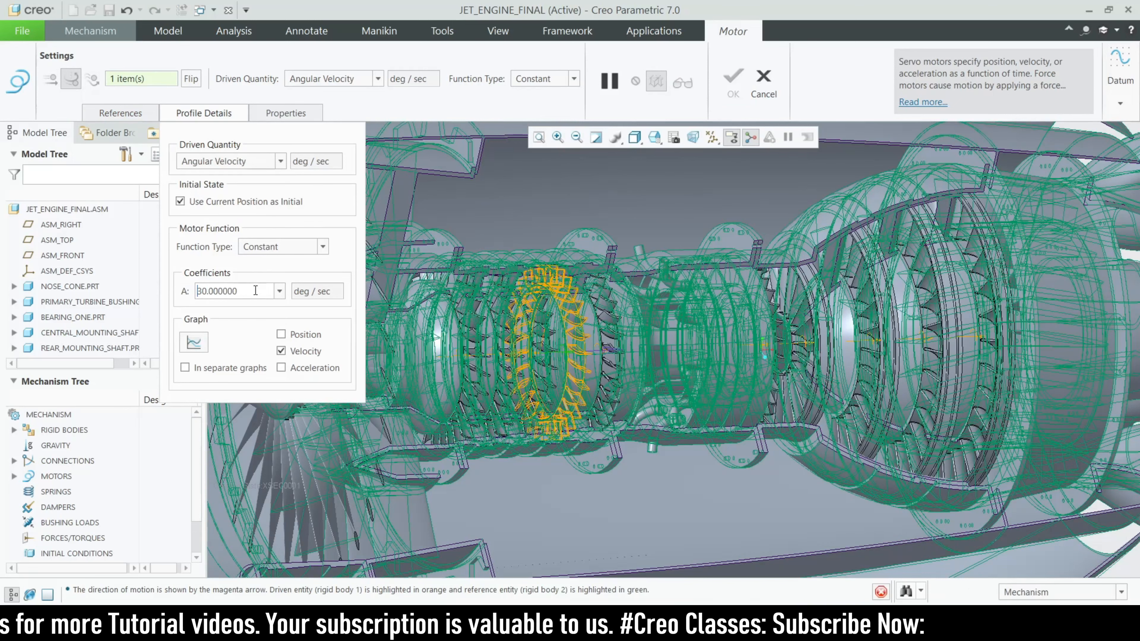
key("Return")
left_click(732, 80)
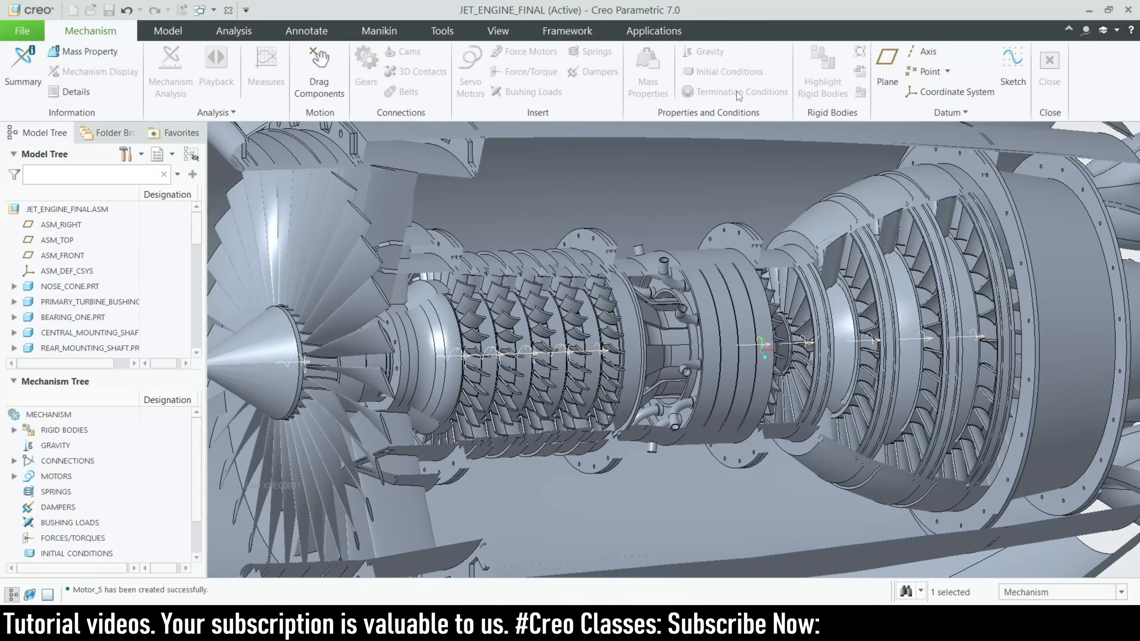
Step: Create a servo motor on the fifth air turbine's rotation axis with a constant angular velocity of 30 deg/sec
left_click(471, 69)
left_click(603, 353)
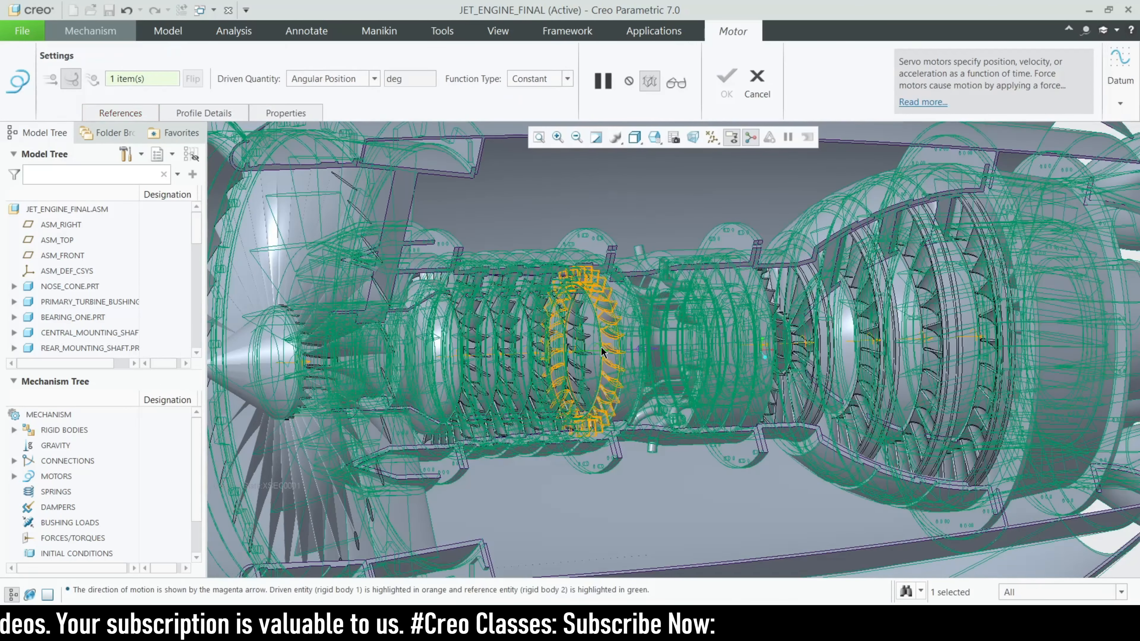
left_click(211, 114)
left_click(229, 161)
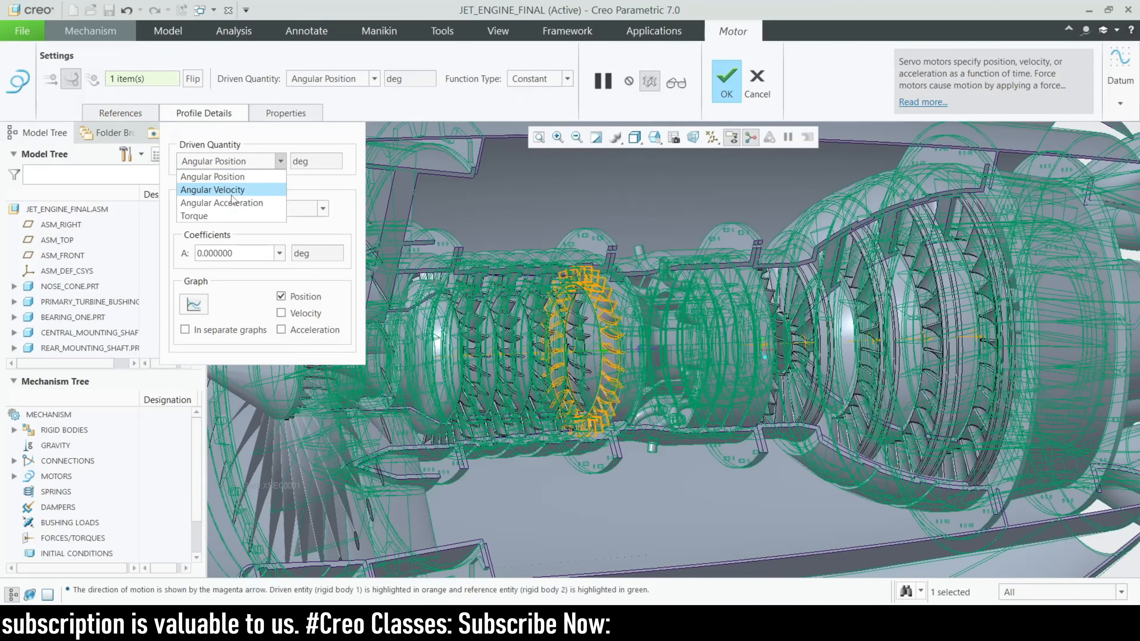
left_click(207, 189)
type("30")
key("Return")
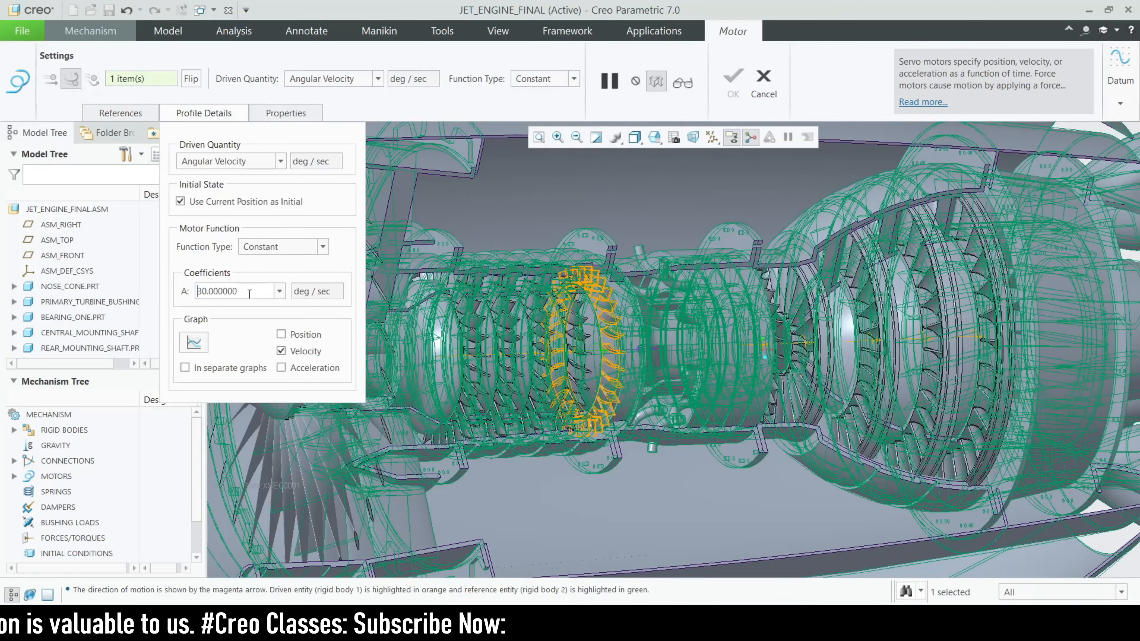
left_click(739, 84)
Step: Create a servo motor on the first petrol turbine's rotation axis, behind the combustion section, with a constant angular velocity of 30 deg/sec
scroll(430, 321, "up", 4)
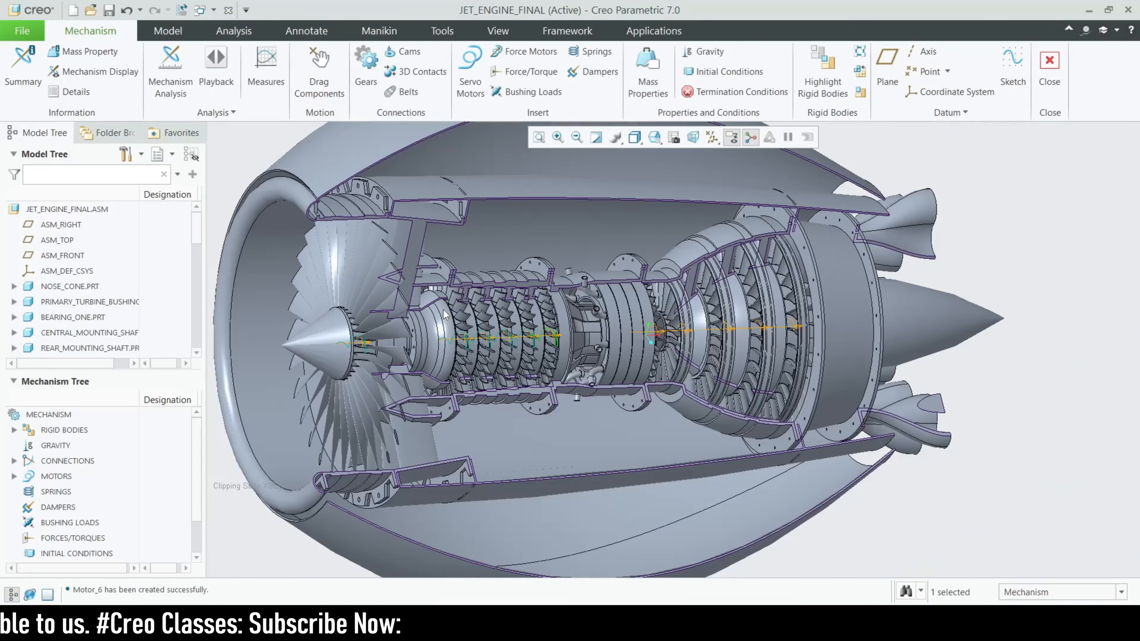
scroll(473, 322, "down", 1)
scroll(473, 322, "down", 6)
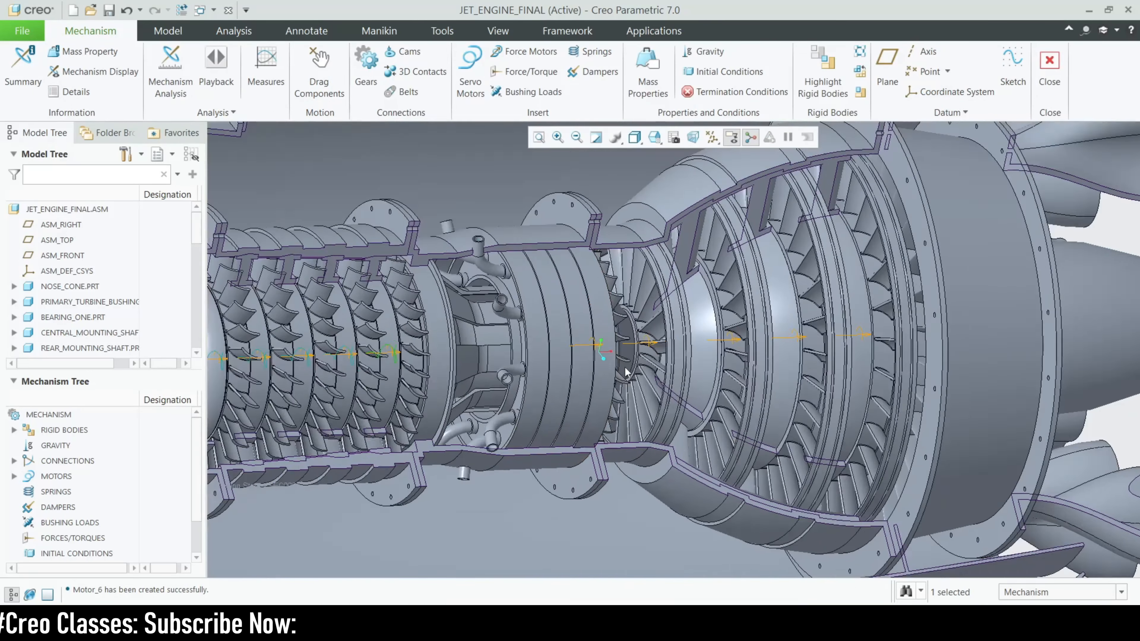
scroll(562, 280, "up", 3)
scroll(581, 317, "down", 3)
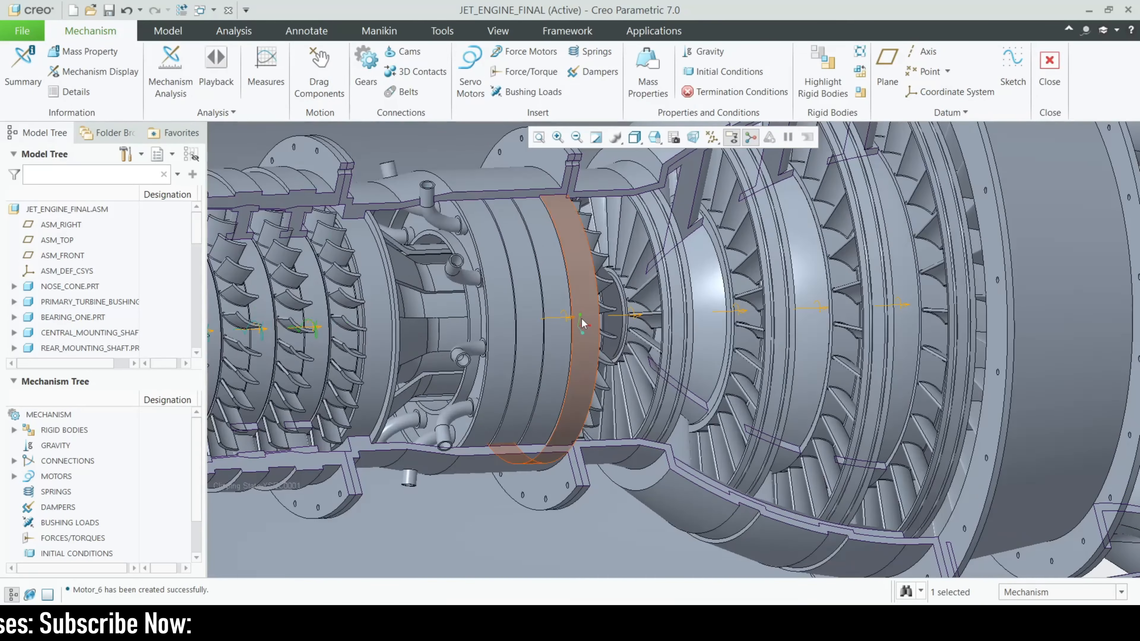
left_click(466, 77)
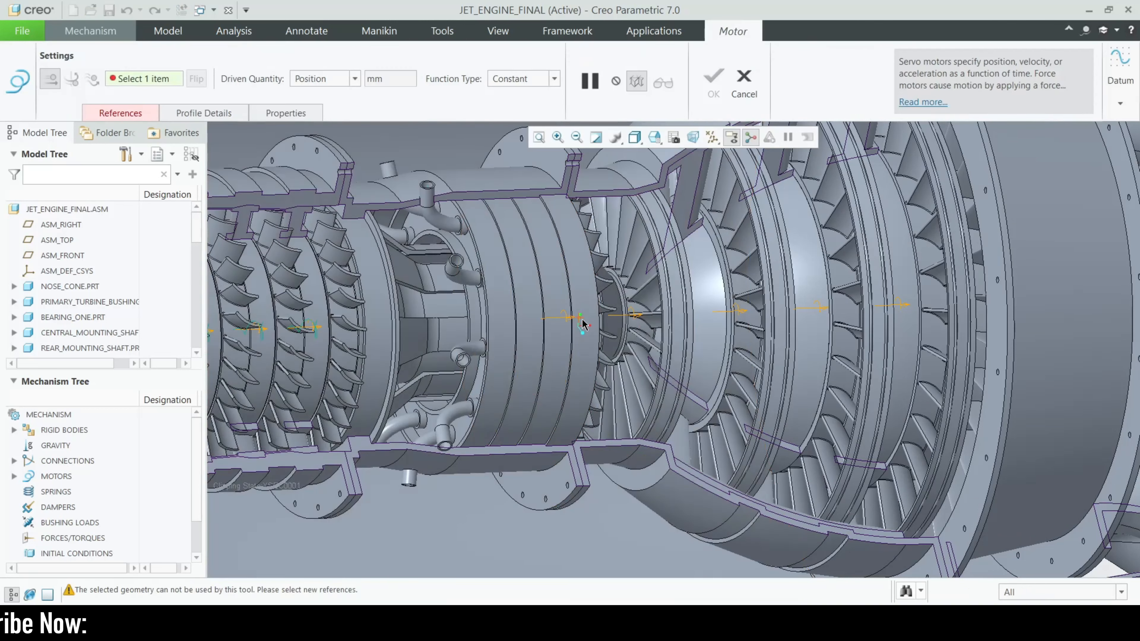
left_click(569, 322)
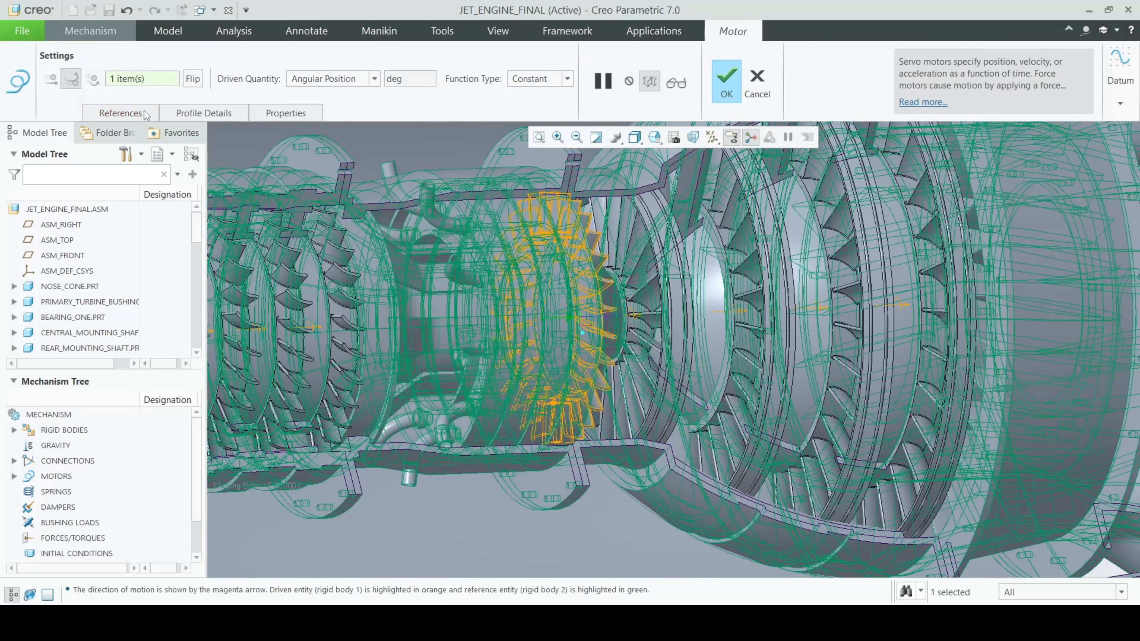
left_click(182, 112)
left_click(261, 161)
left_click(211, 179)
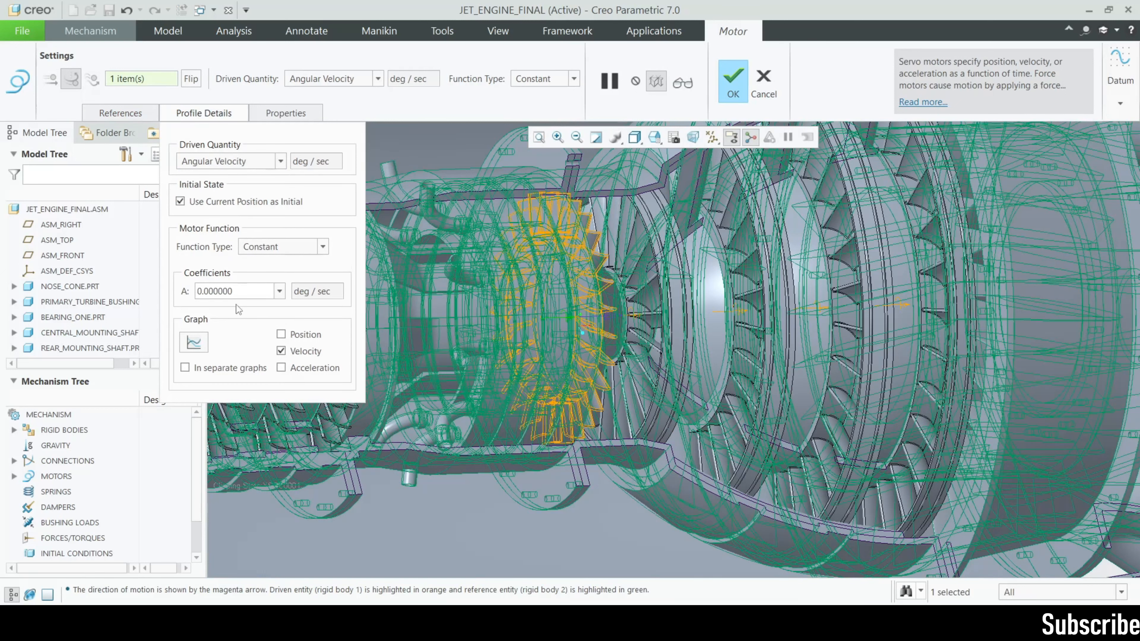
left_click(252, 293)
type("30")
key("Return")
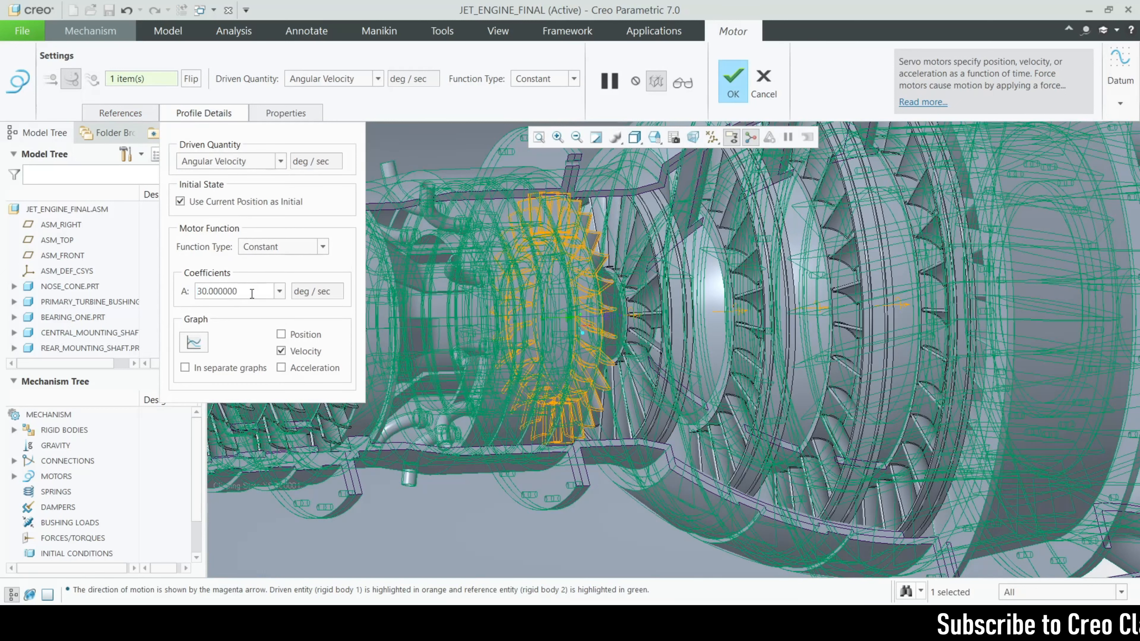
left_click(728, 85)
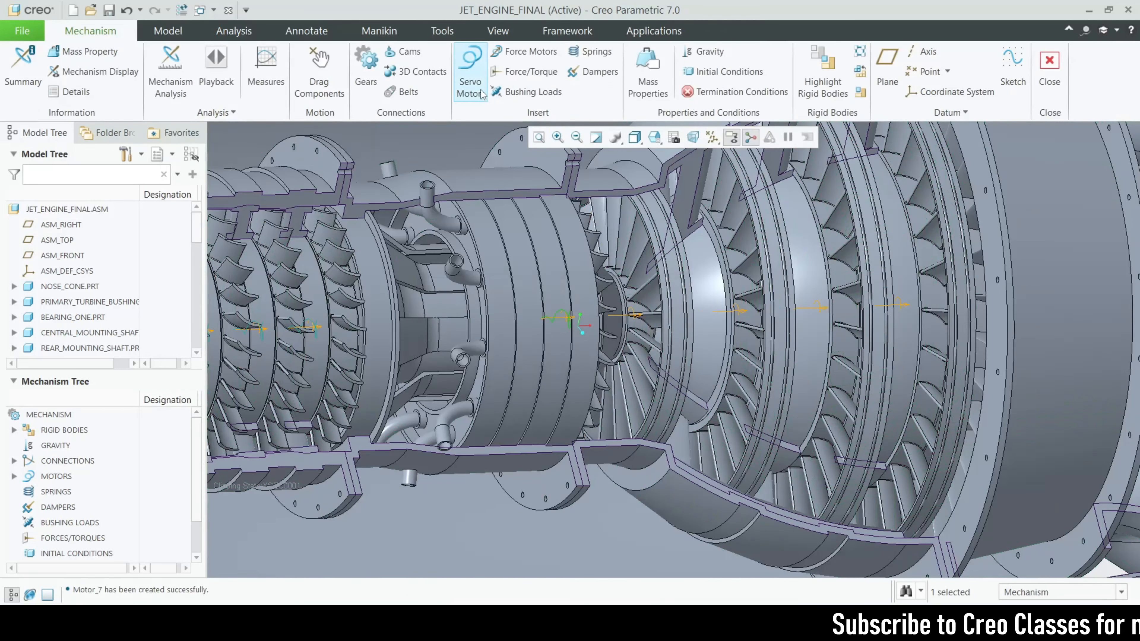
Step: Create a servo motor on the second petrol turbine's rotation axis with a constant angular velocity of 30 deg/sec
left_click(470, 68)
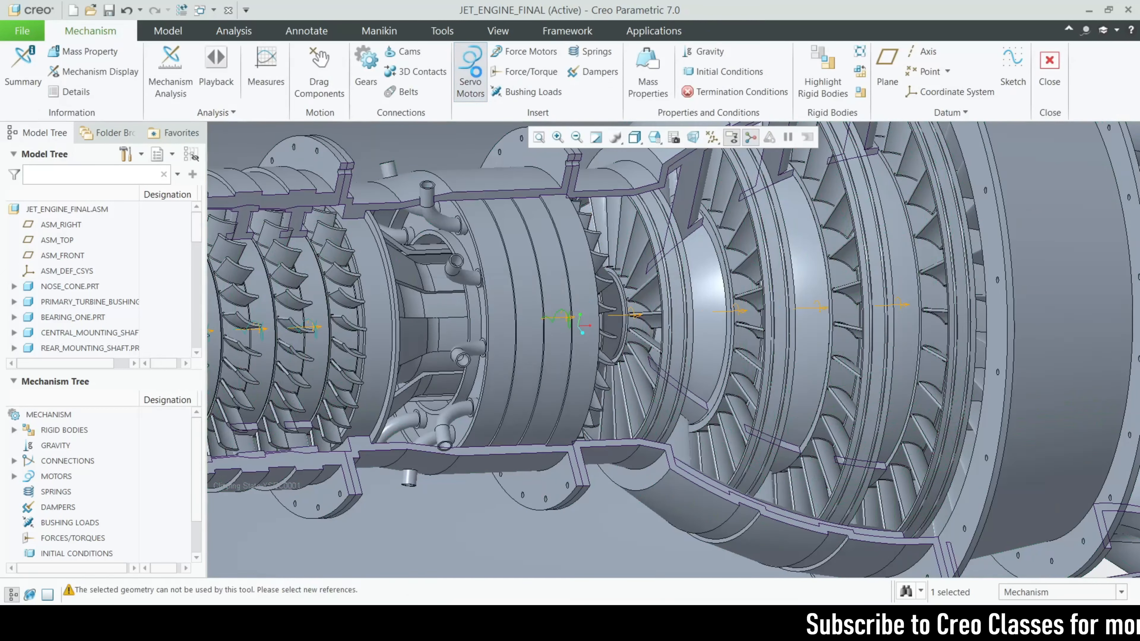
left_click(631, 316)
left_click(204, 112)
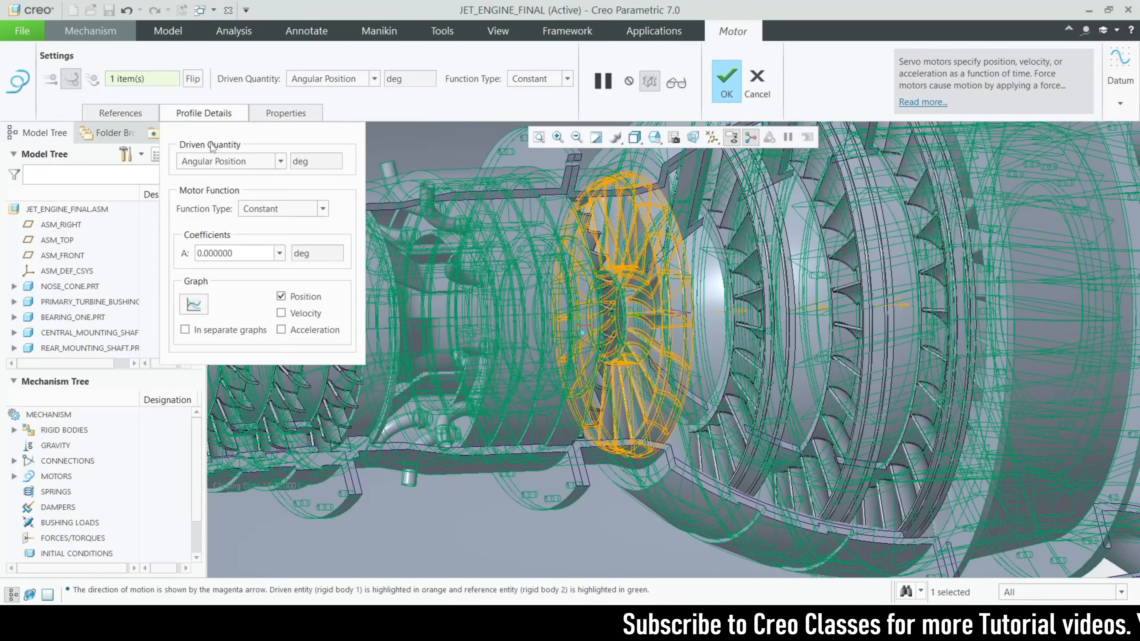
left_click(225, 162)
left_click(218, 189)
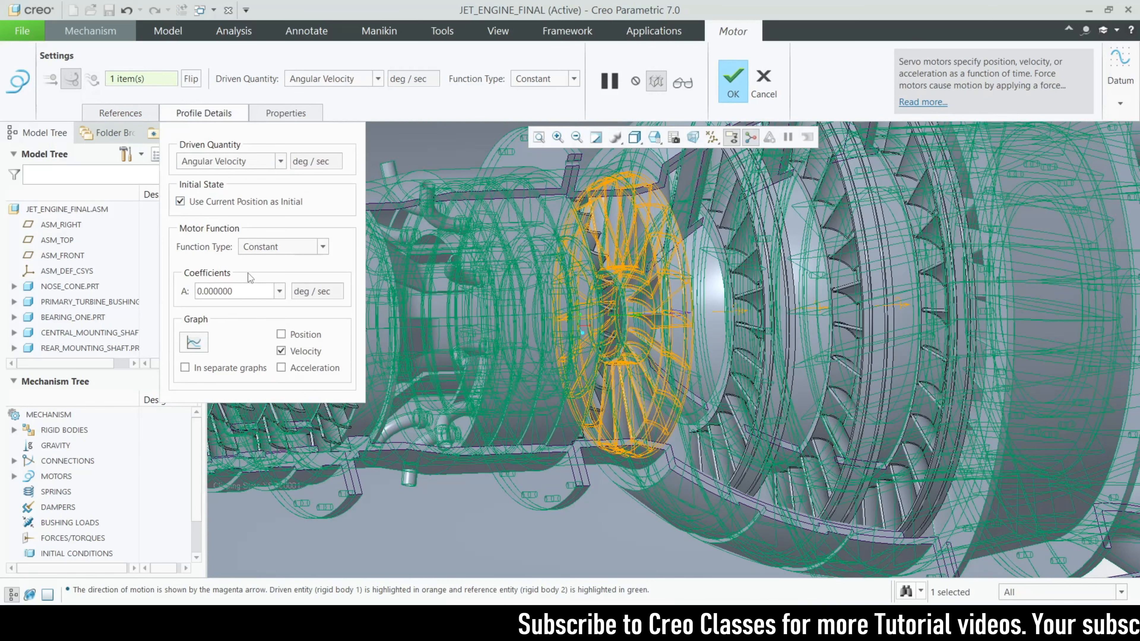
type("30")
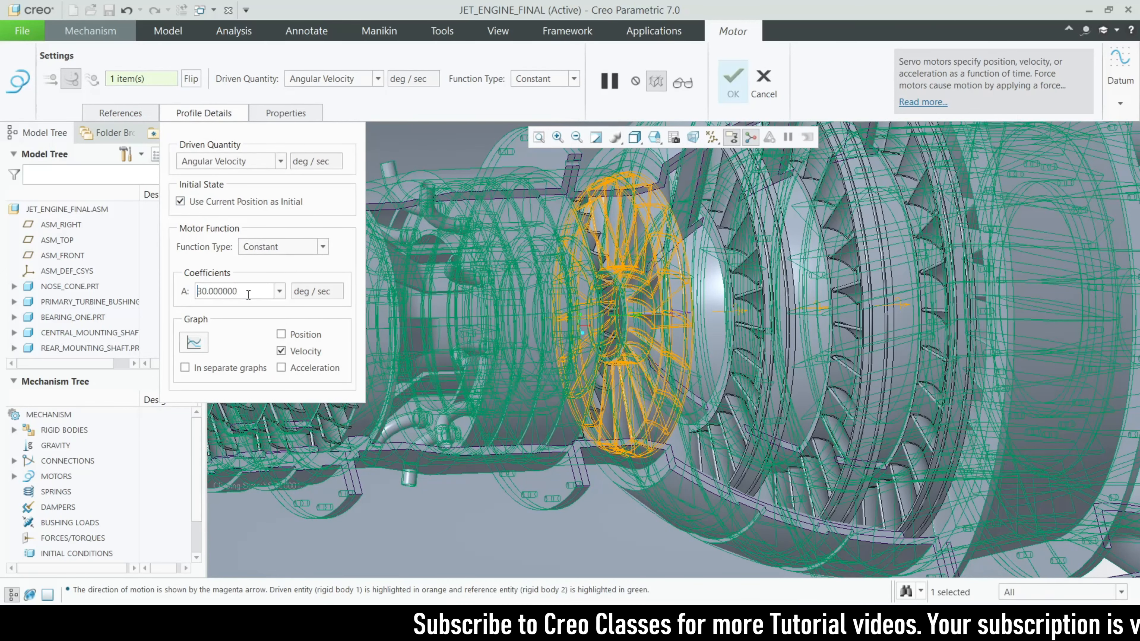
left_click(733, 81)
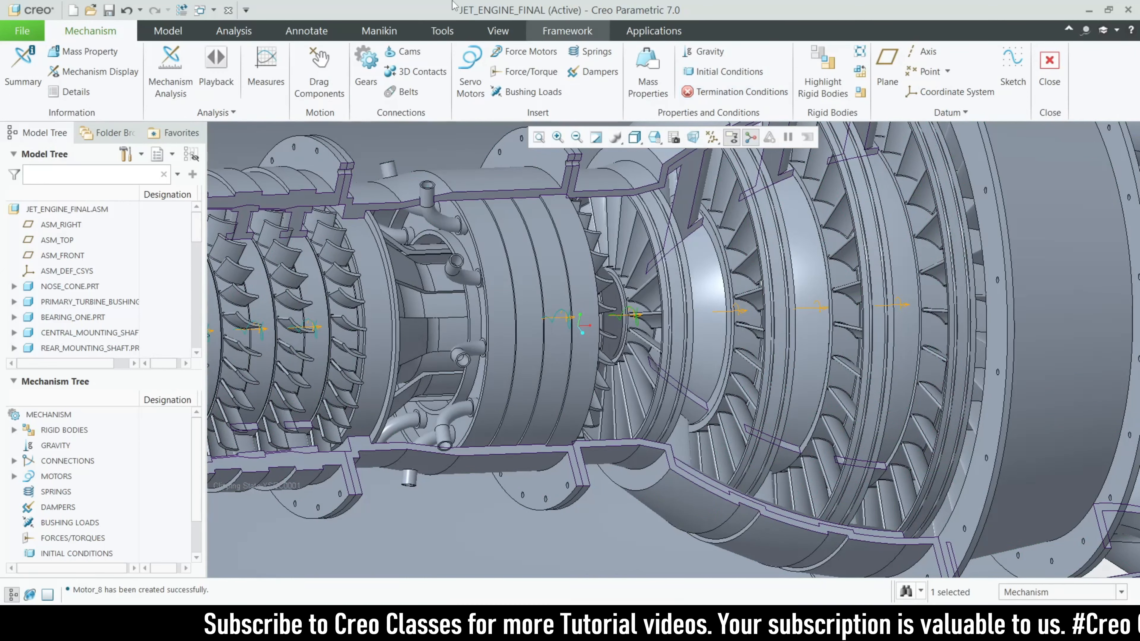
Step: Create a servo motor on the third petrol turbine's rotation axis with a constant angular velocity of 30 deg/sec
left_click(469, 72)
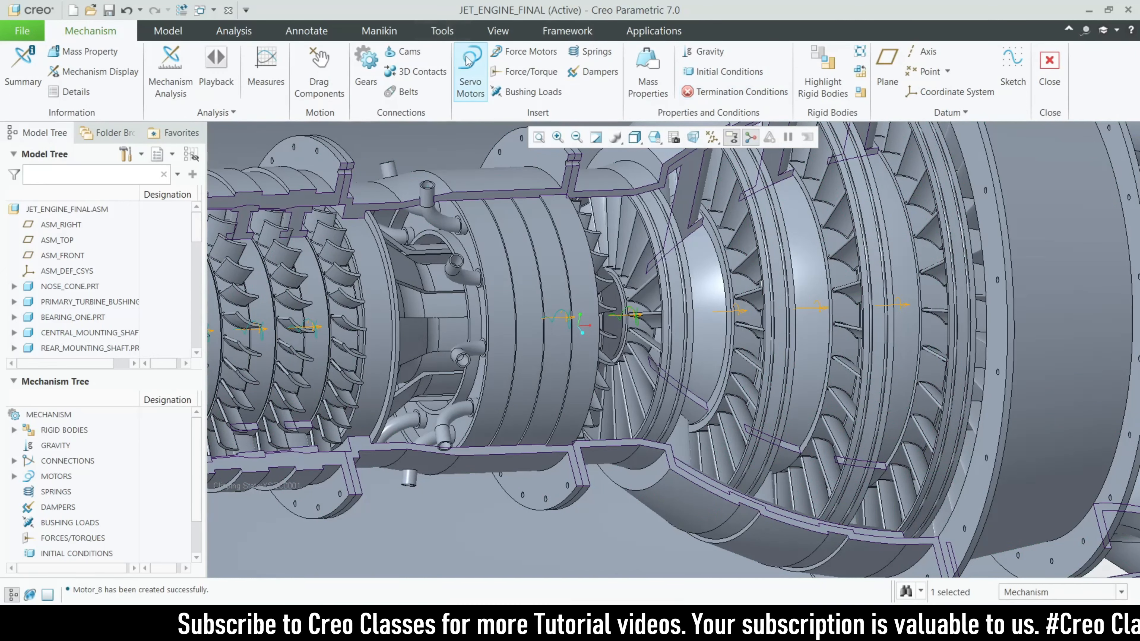
left_click(727, 318)
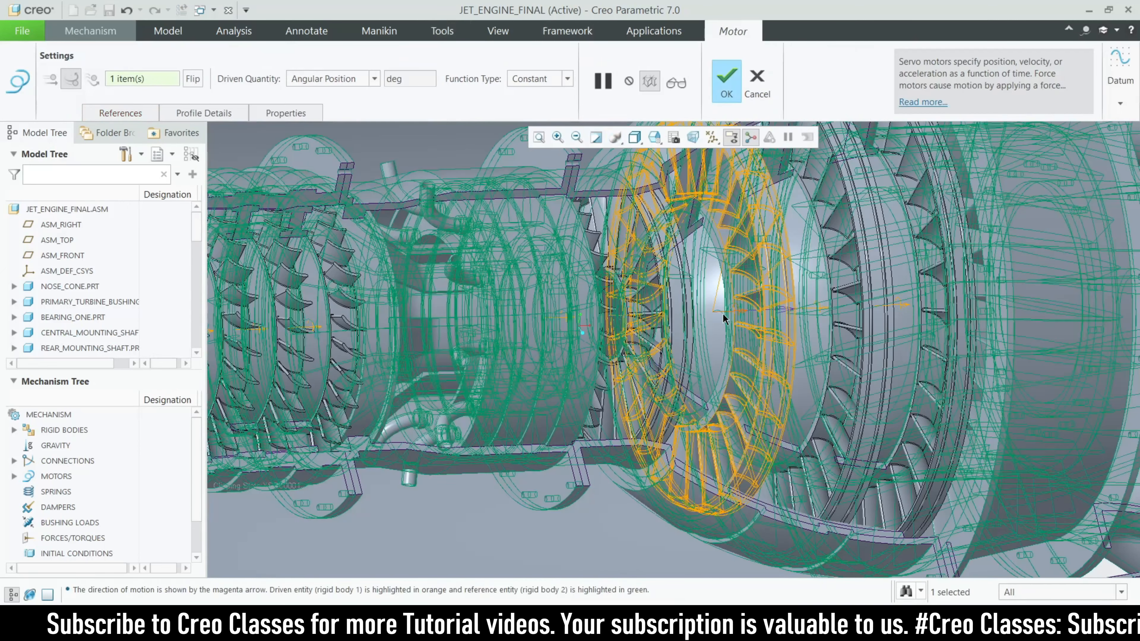
left_click(237, 114)
left_click(280, 160)
left_click(211, 189)
left_click(248, 290)
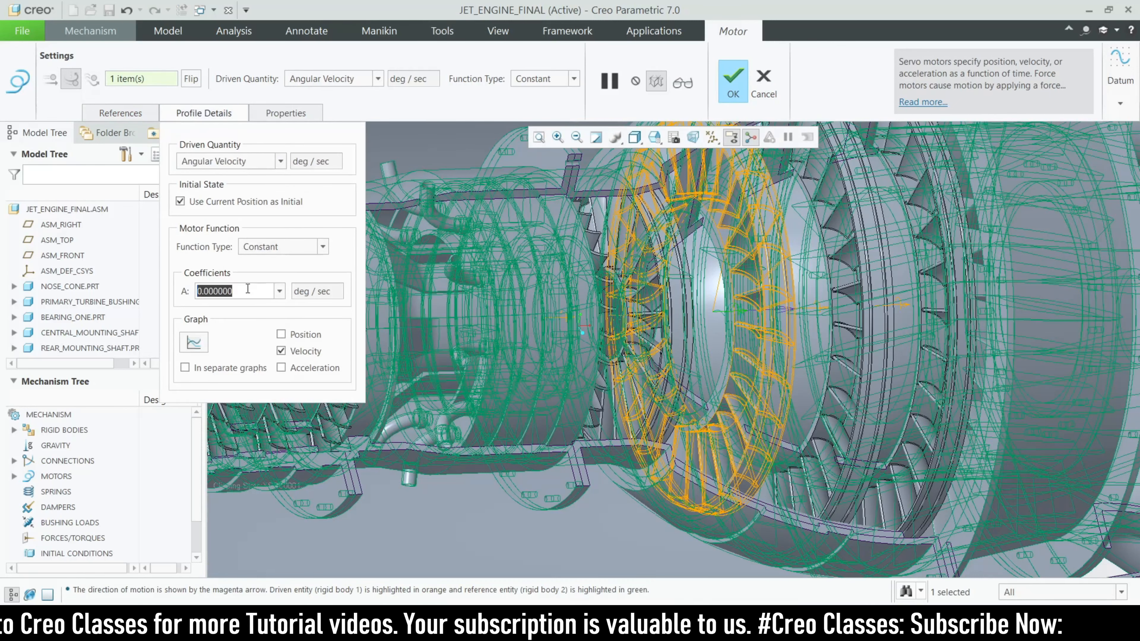
type("30")
key("Return")
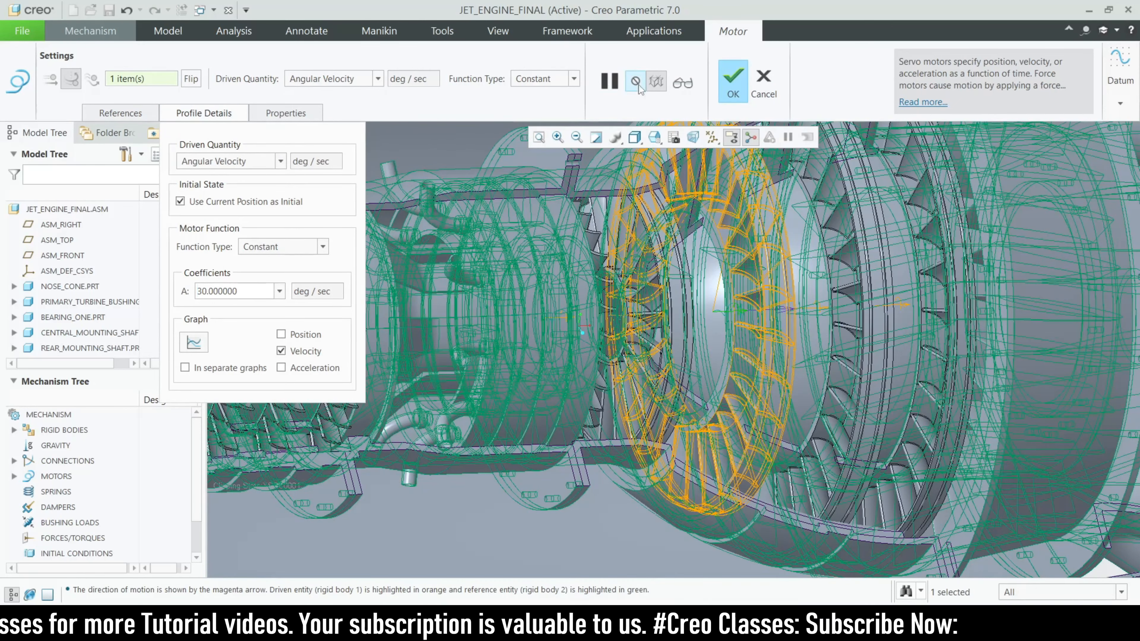
left_click(734, 86)
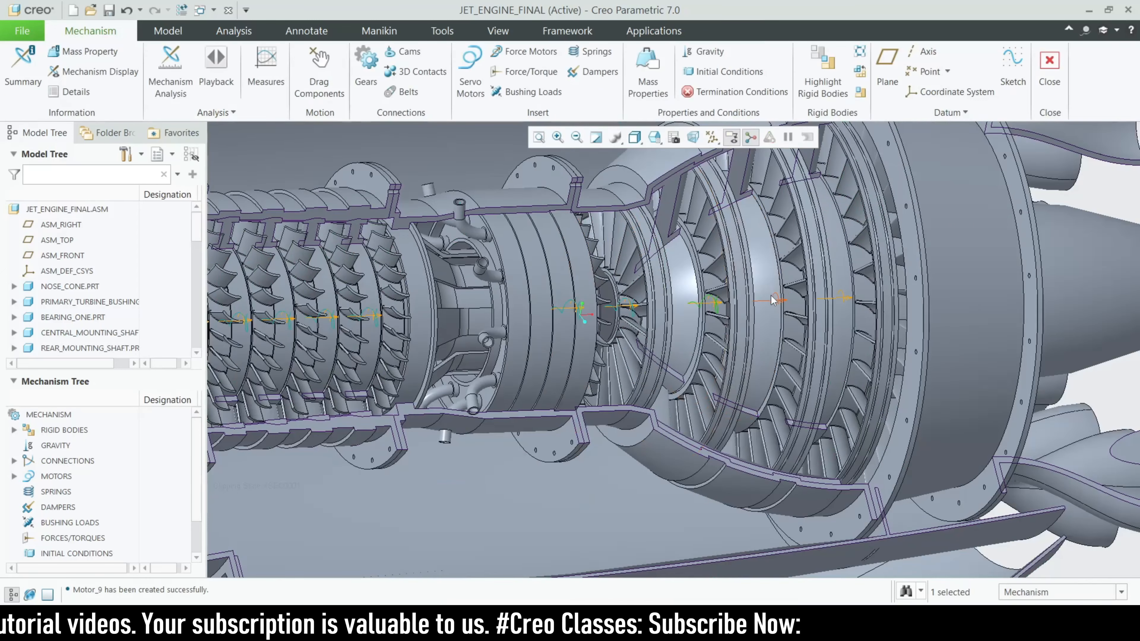
Step: Create a servo motor on the fourth petrol turbine's rotation axis with a constant angular velocity of 30 deg/sec
left_click(470, 68)
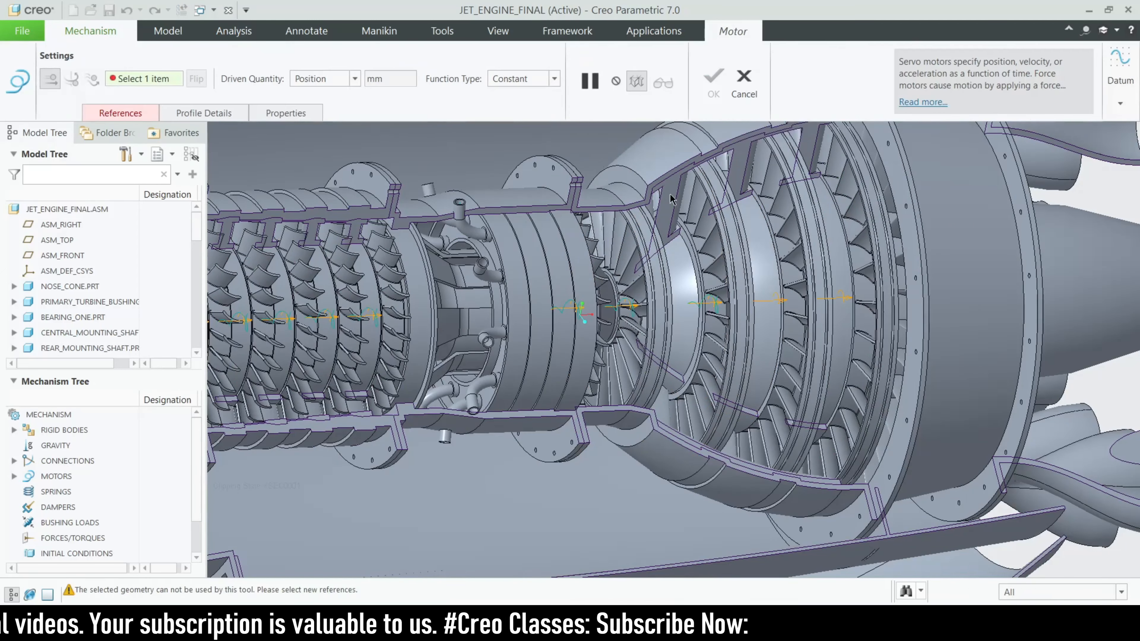
left_click(767, 299)
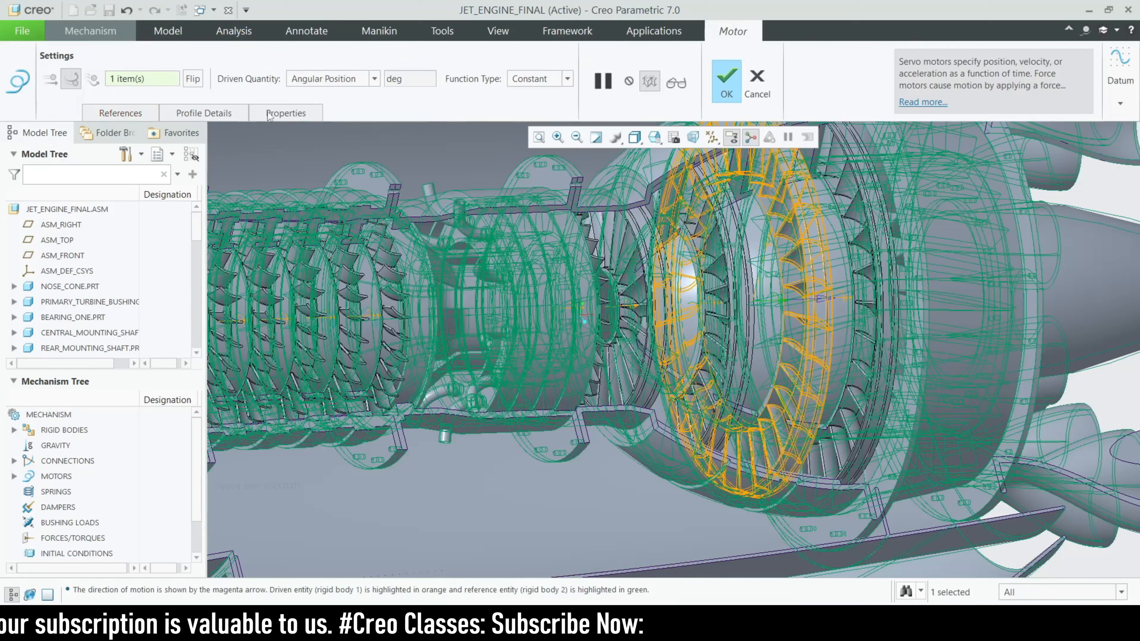
left_click(203, 113)
left_click(229, 161)
left_click(231, 202)
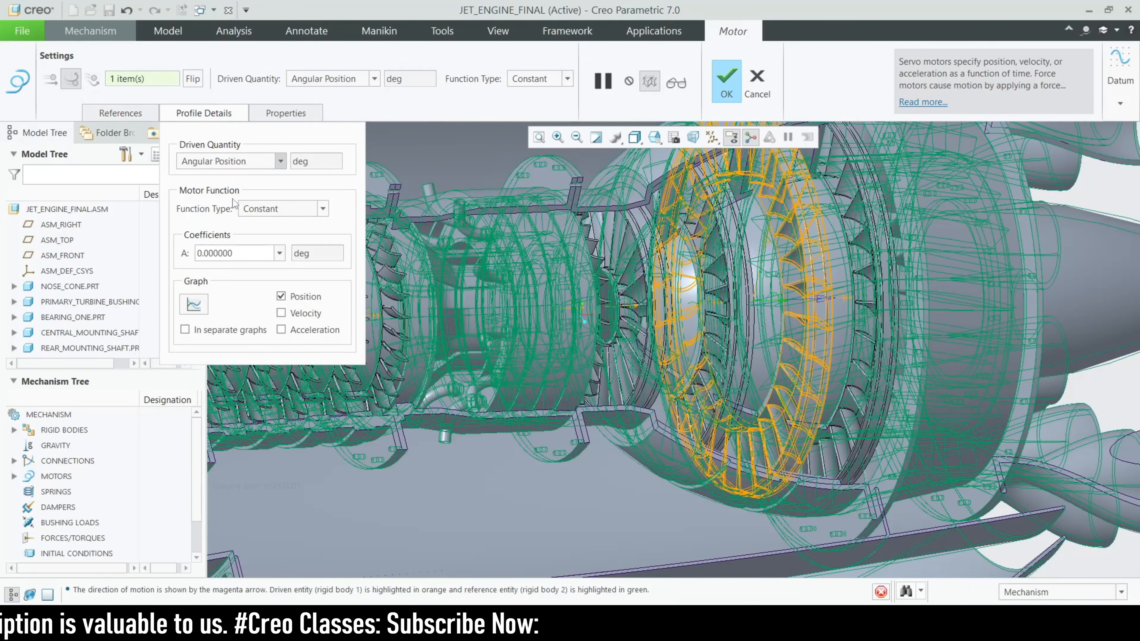
type("30")
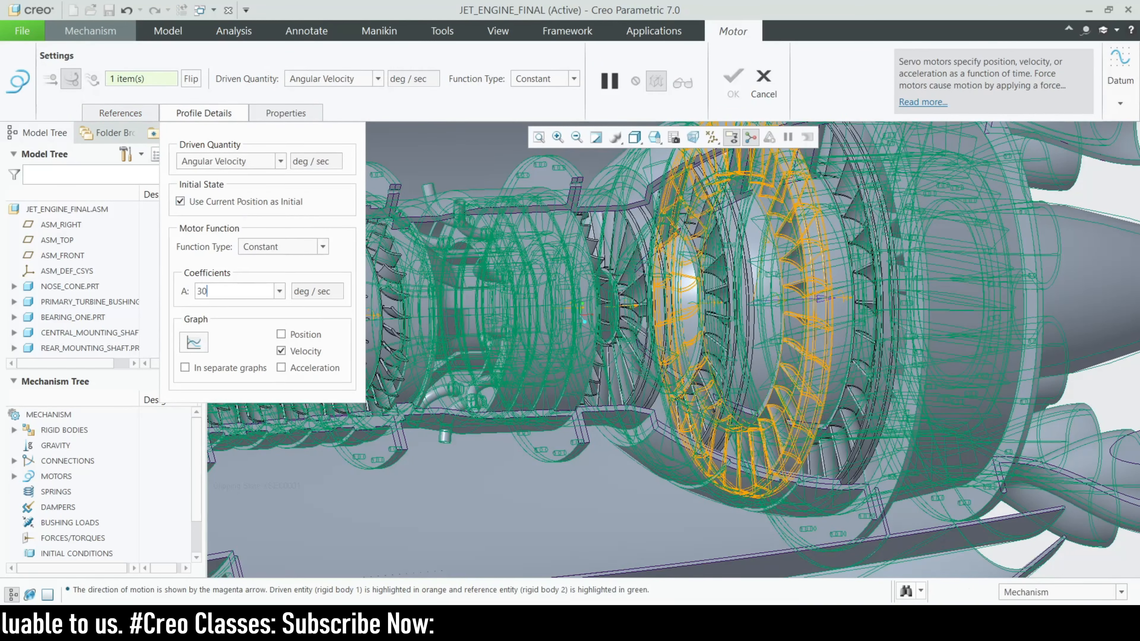
key("Return")
left_click(732, 87)
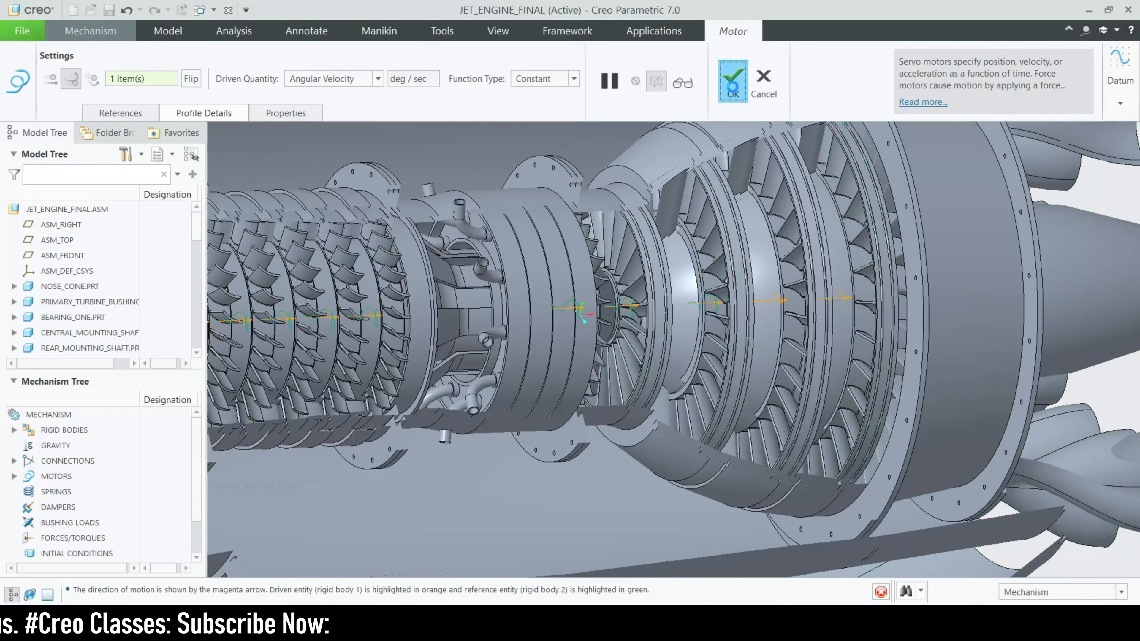
Step: Create a servo motor on the fifth petrol turbine's rotation axis with a constant angular velocity of 30 deg/sec
left_click(467, 83)
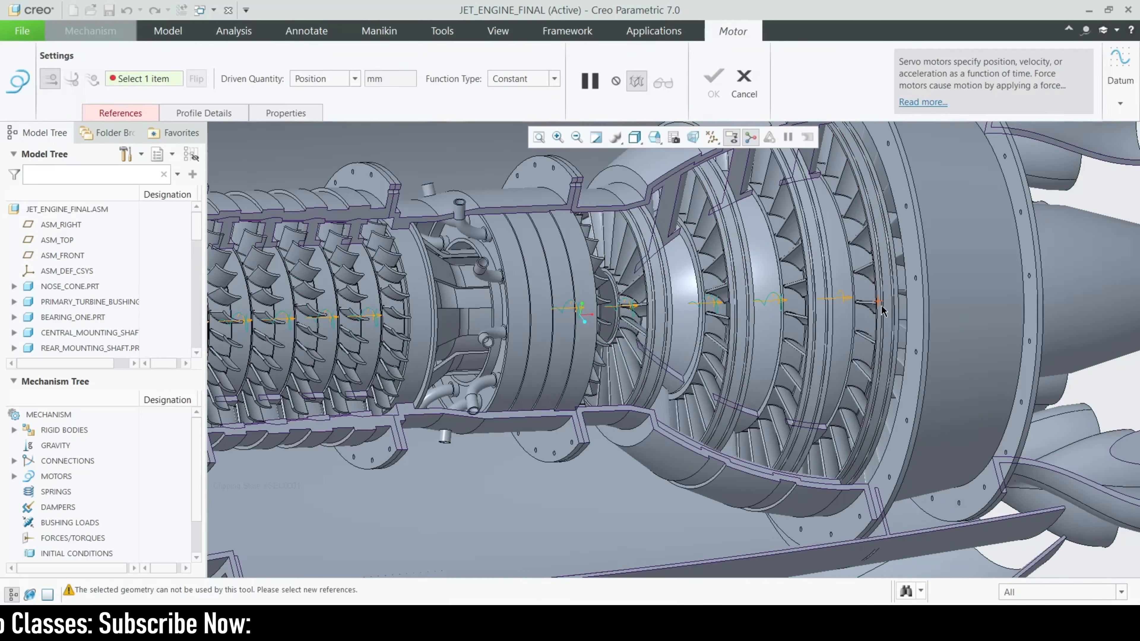
left_click(841, 300)
left_click(222, 114)
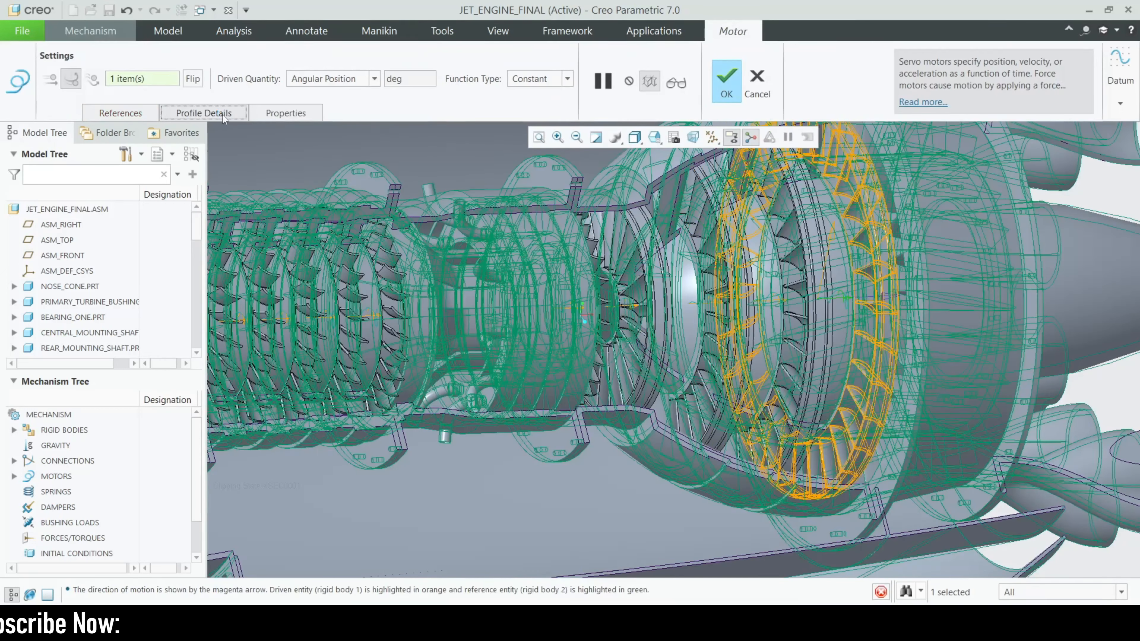
left_click(229, 161)
left_click(230, 190)
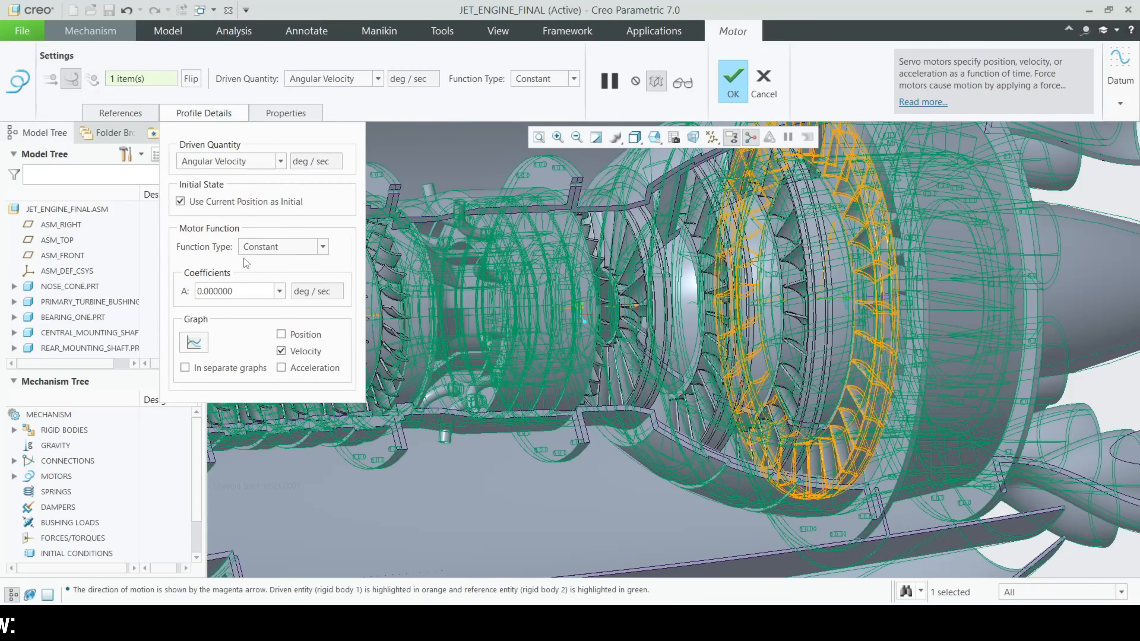
type("30.000000")
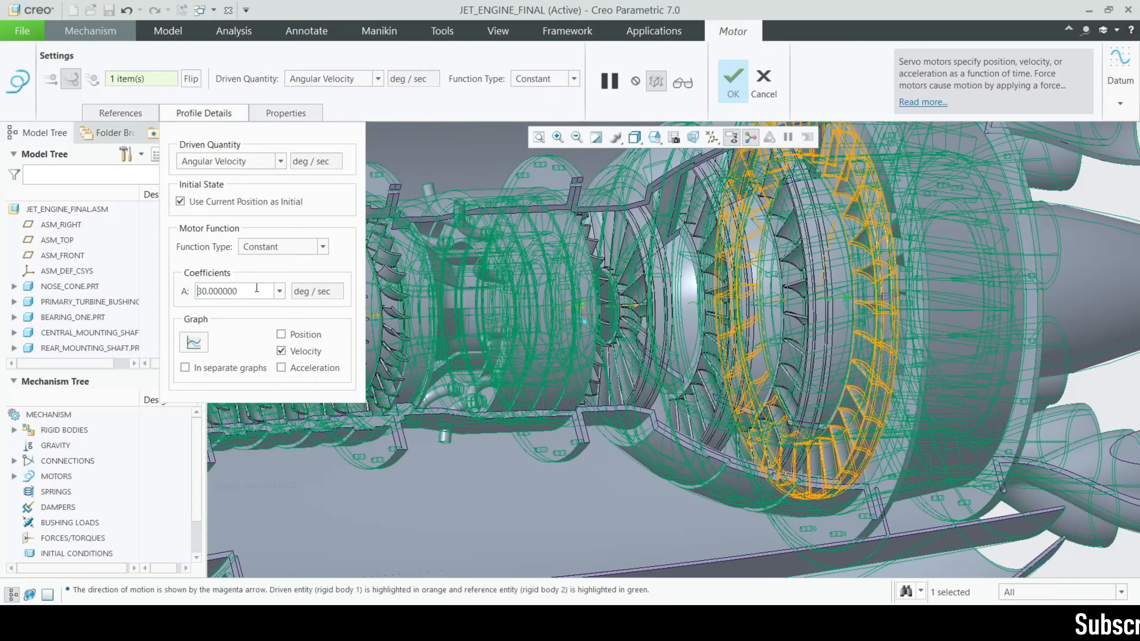
left_click(733, 81)
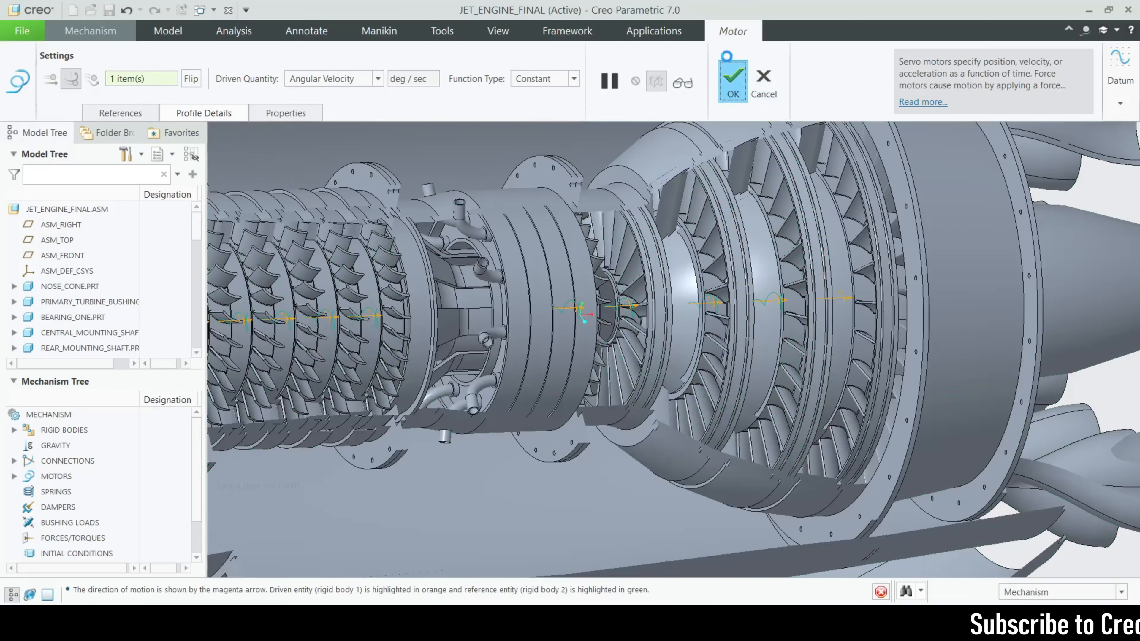
Step: Review the whole engine and the mechanism's connections, and examine the list of servo motors defined for the fan and turbines
scroll(300, 281, "up", 2)
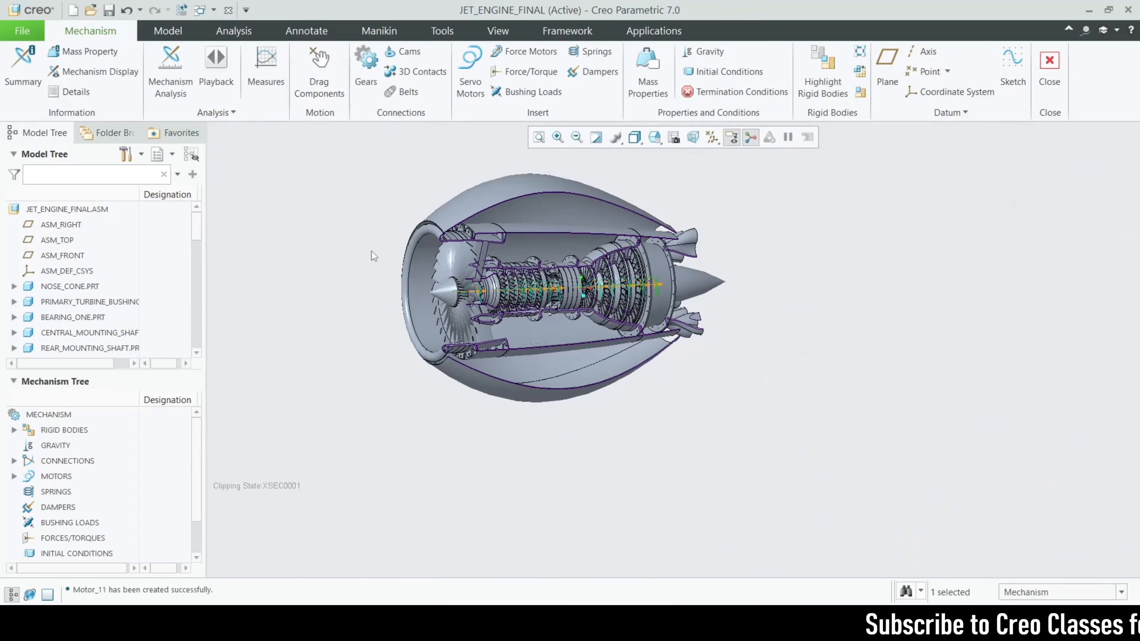
scroll(465, 248, "down", 4)
mouse_move(557, 257)
middle_mouse_down()
mouse_move(511, 259)
mouse_move(563, 258)
mouse_move(552, 265)
middle_mouse_up()
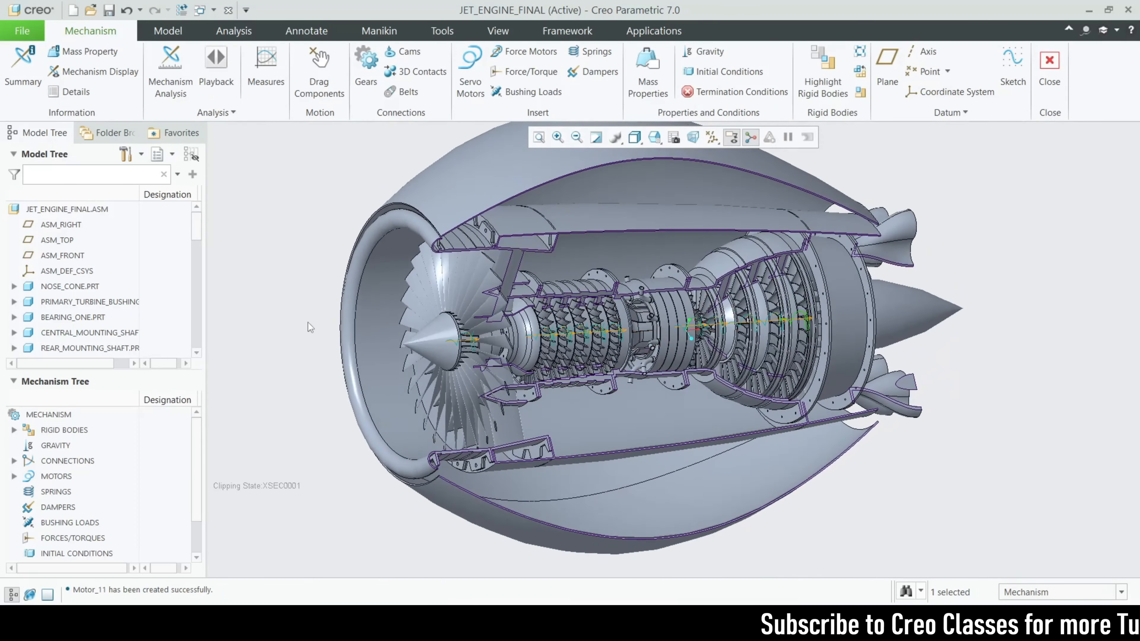
scroll(97, 317, "down", 6)
scroll(33, 475, "down", 2)
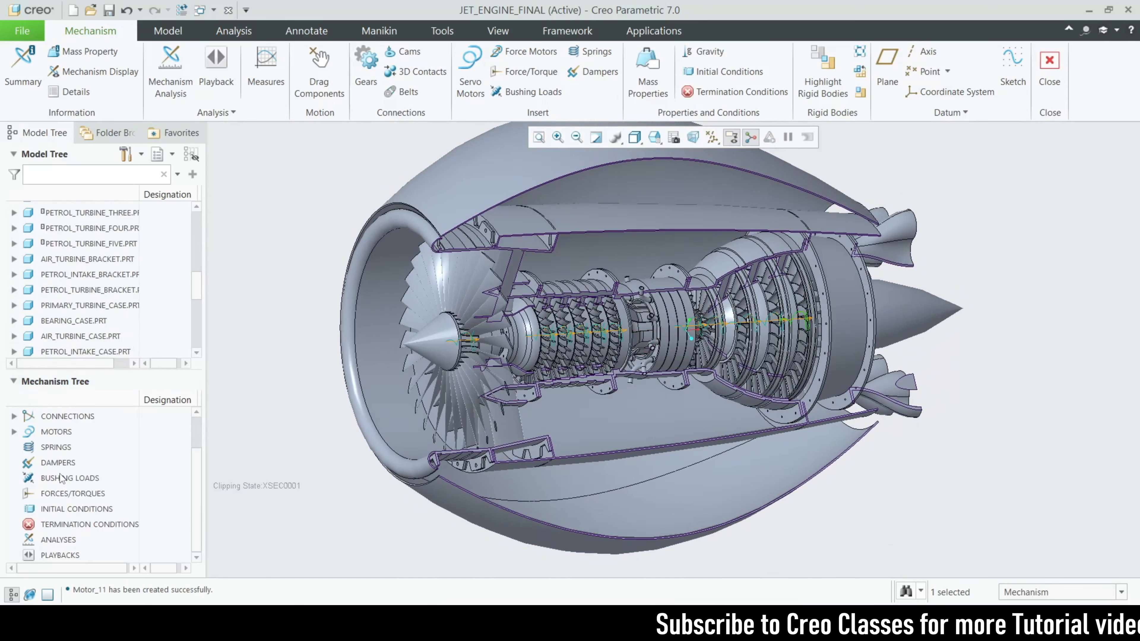
scroll(31, 485, "up", 2)
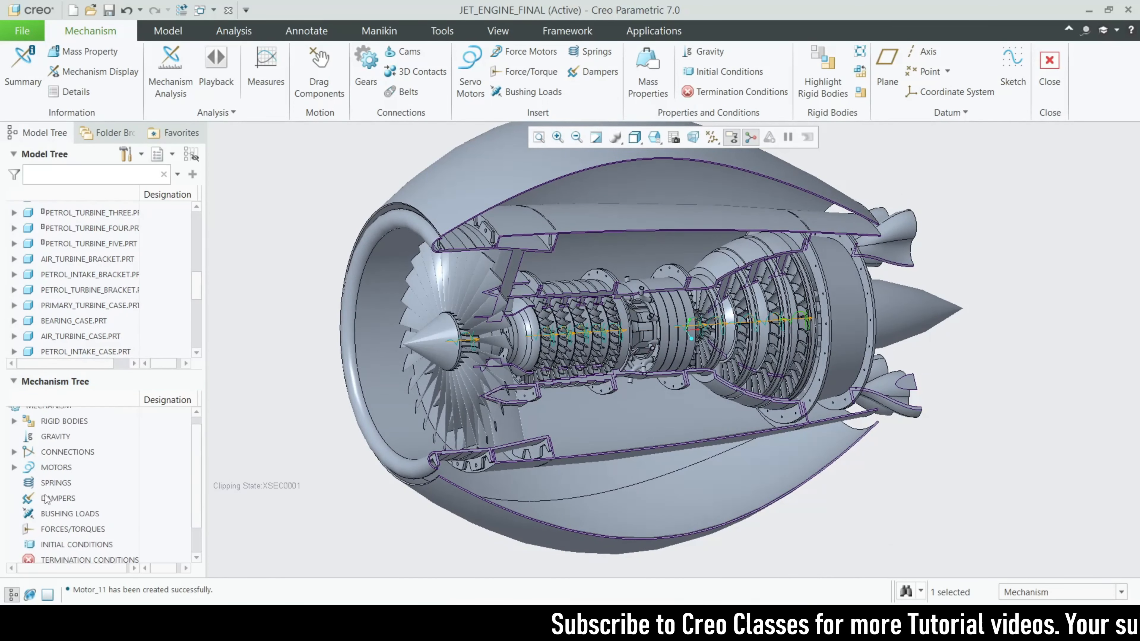
left_click(14, 461)
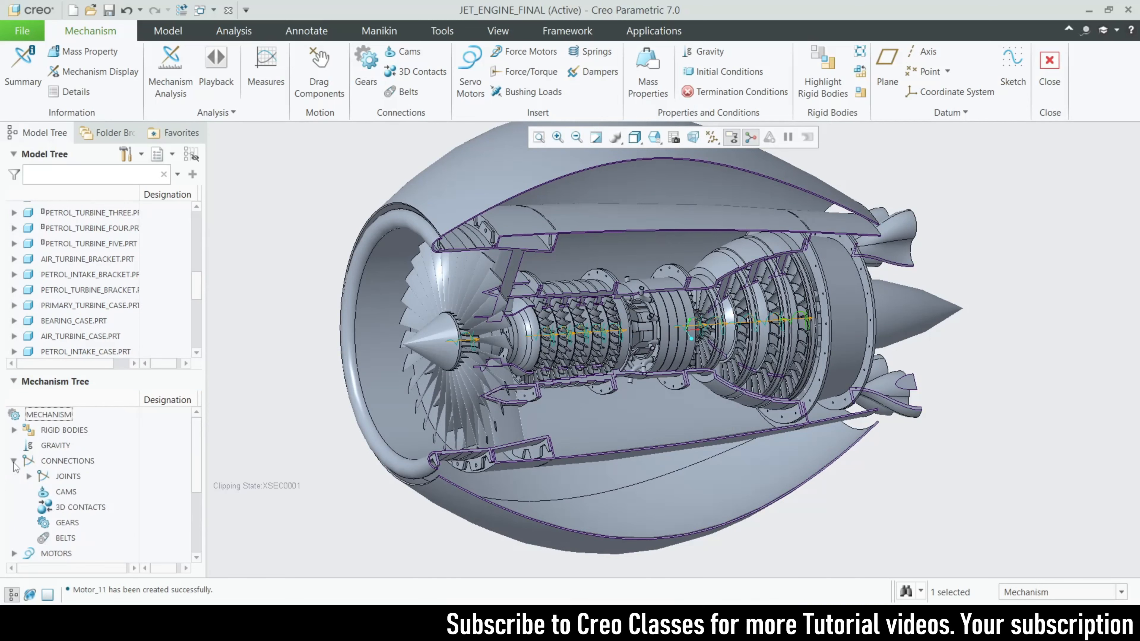
scroll(22, 465, "down", 1)
scroll(42, 472, "down", 2)
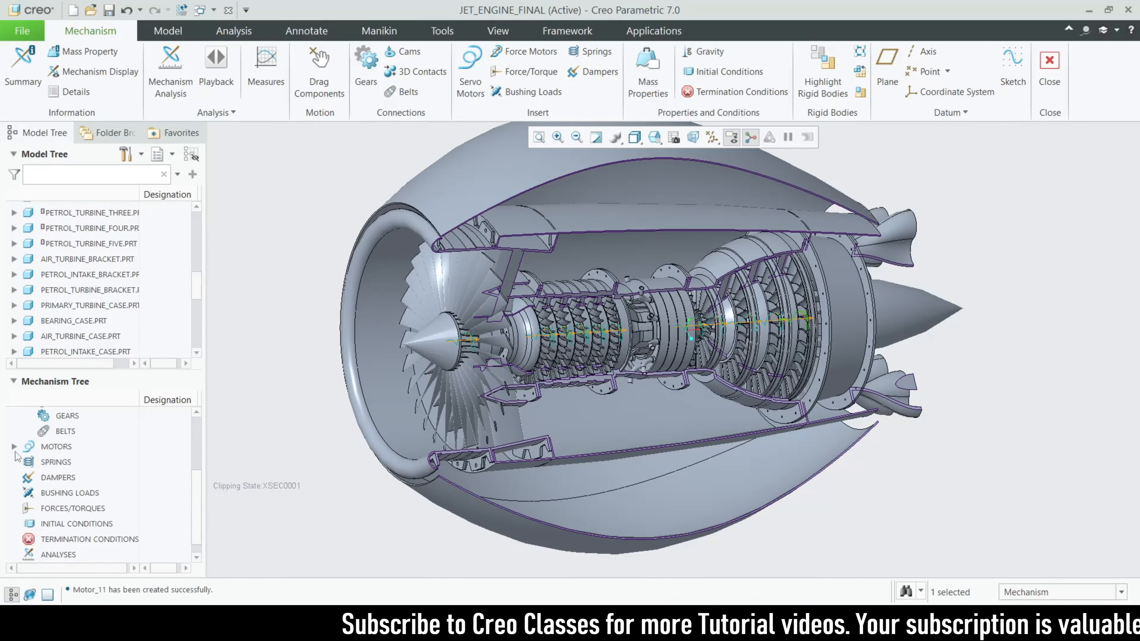
left_click(14, 446)
left_click(29, 462)
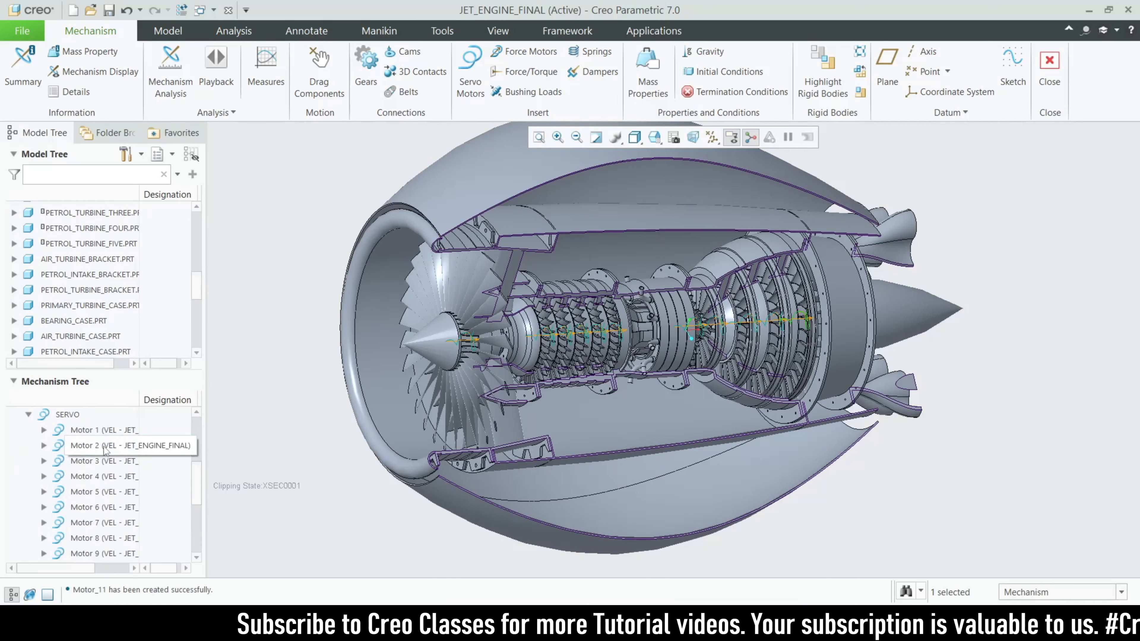
scroll(94, 454, "down", 3)
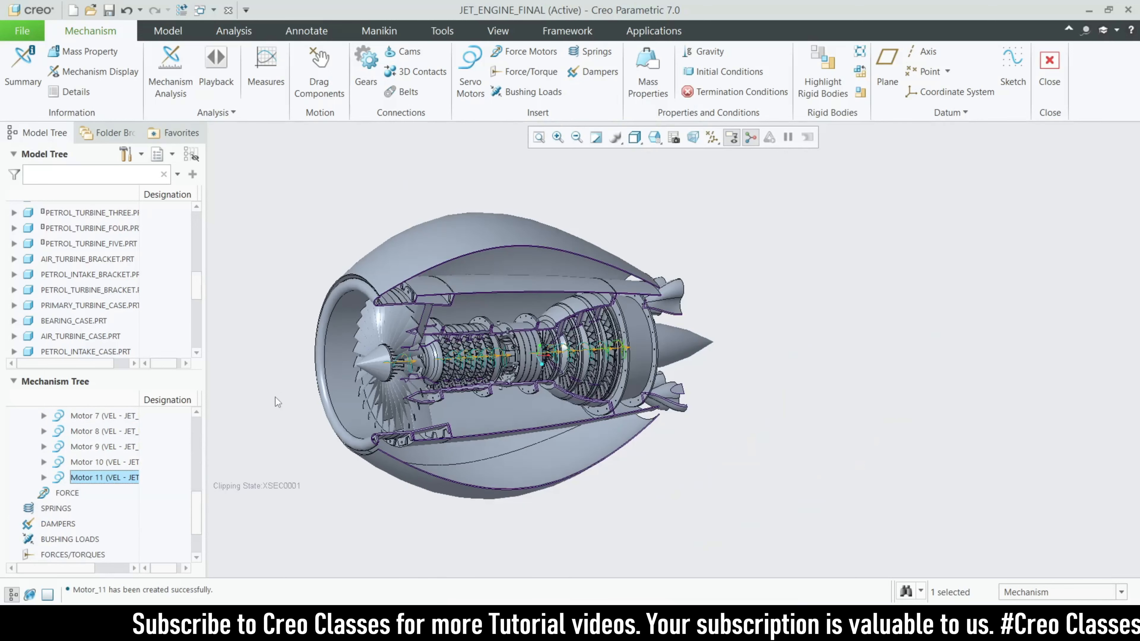
scroll(52, 455, "up", 2)
scroll(52, 455, "up", 5)
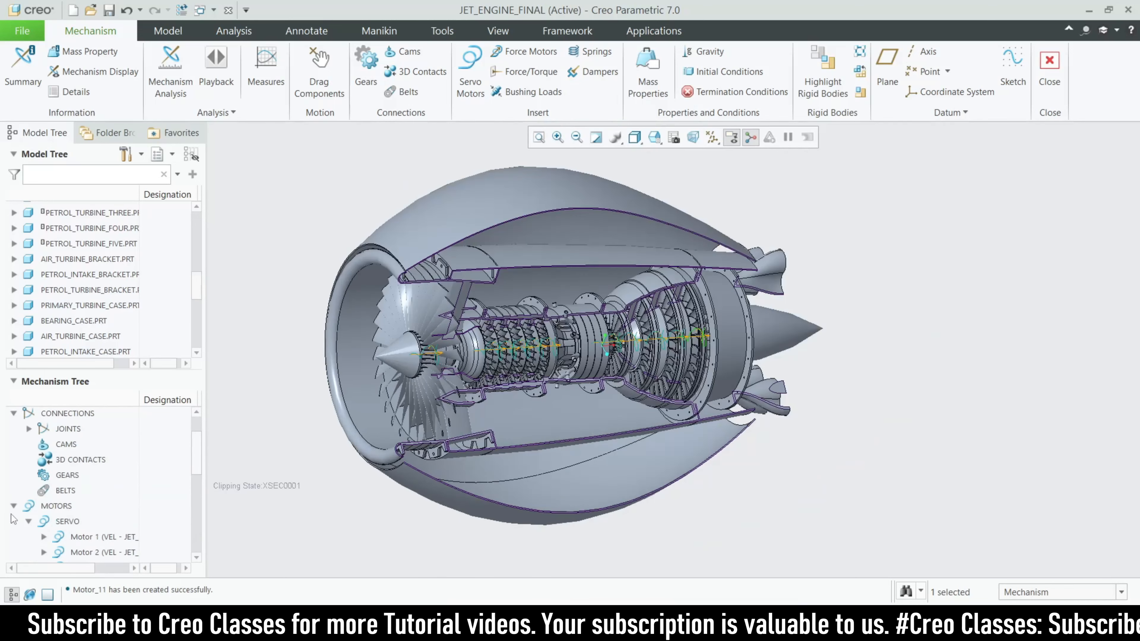